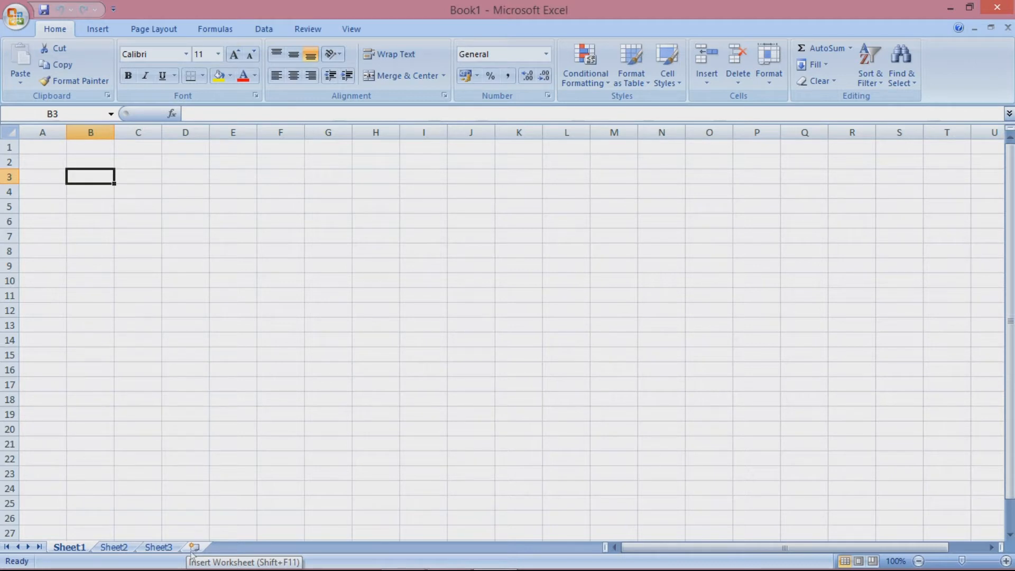
# Enter the value 10 in cell C3.
pyautogui.click(149, 179)
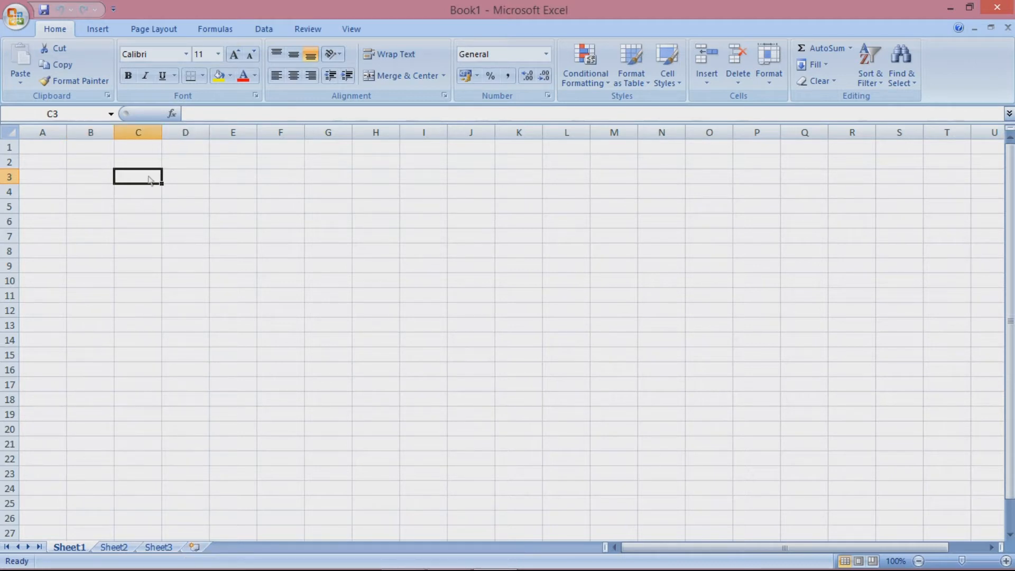
pyautogui.write('10')
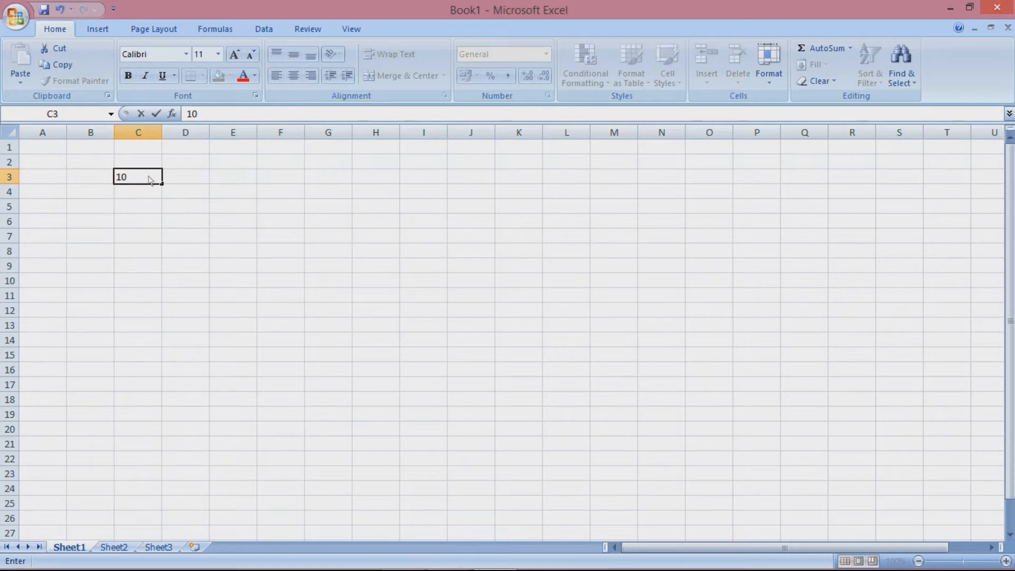
pyautogui.press('Return')
pyautogui.click(152, 179)
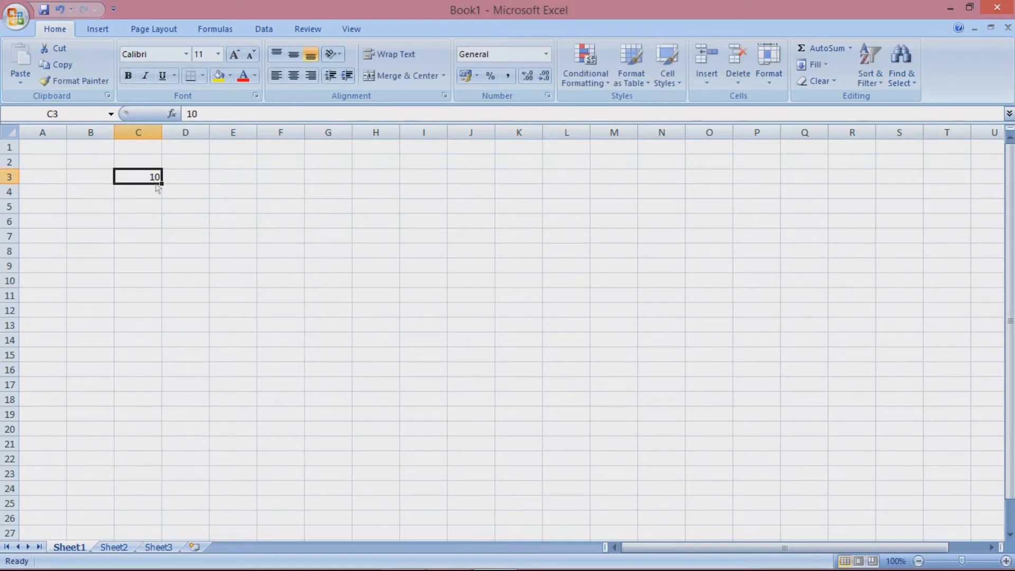
# Enter a formula in cell E3 that refers to cell C3 (=C3).
pyautogui.click(256, 181)
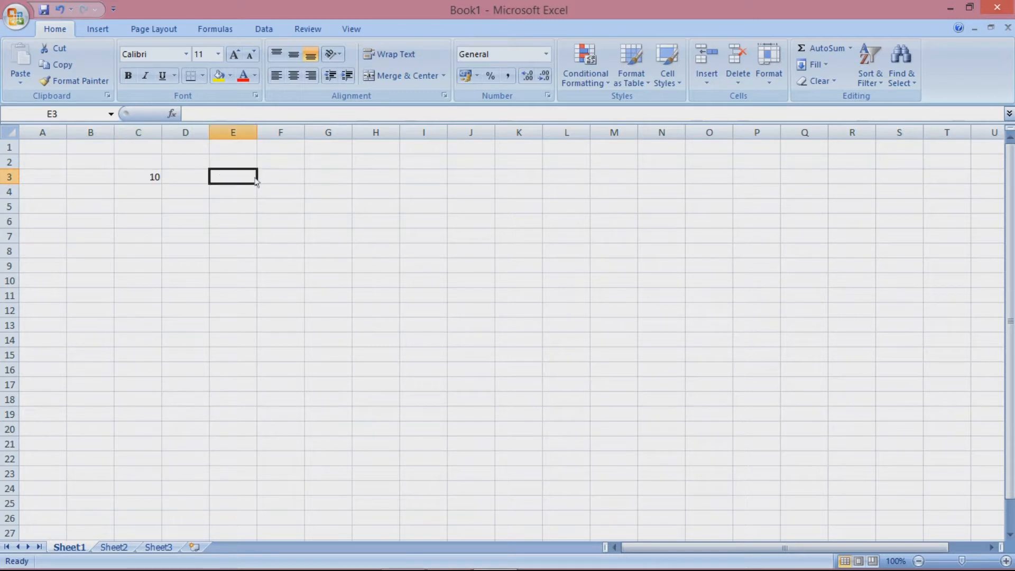
pyautogui.write('=')
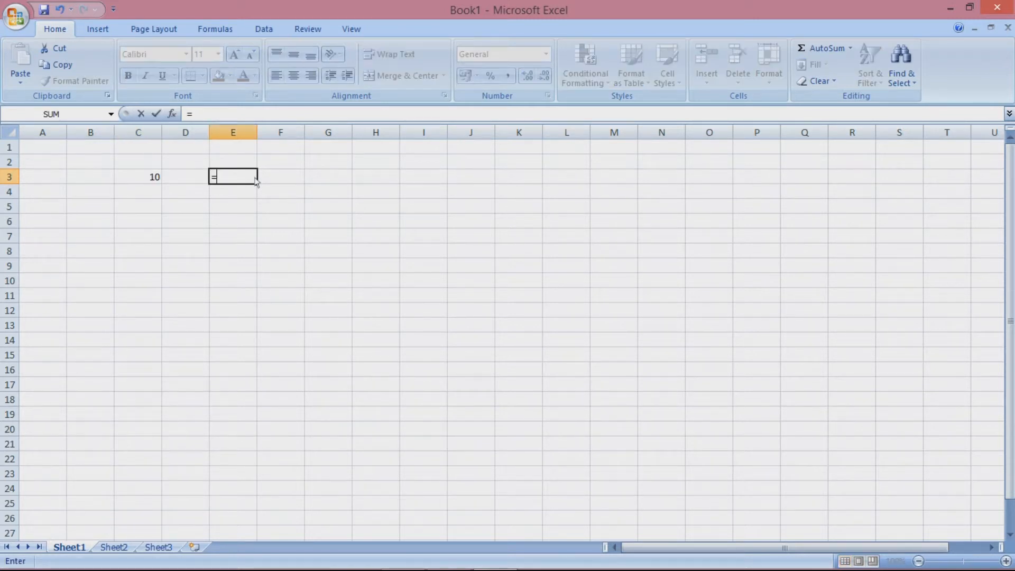
pyautogui.click(156, 182)
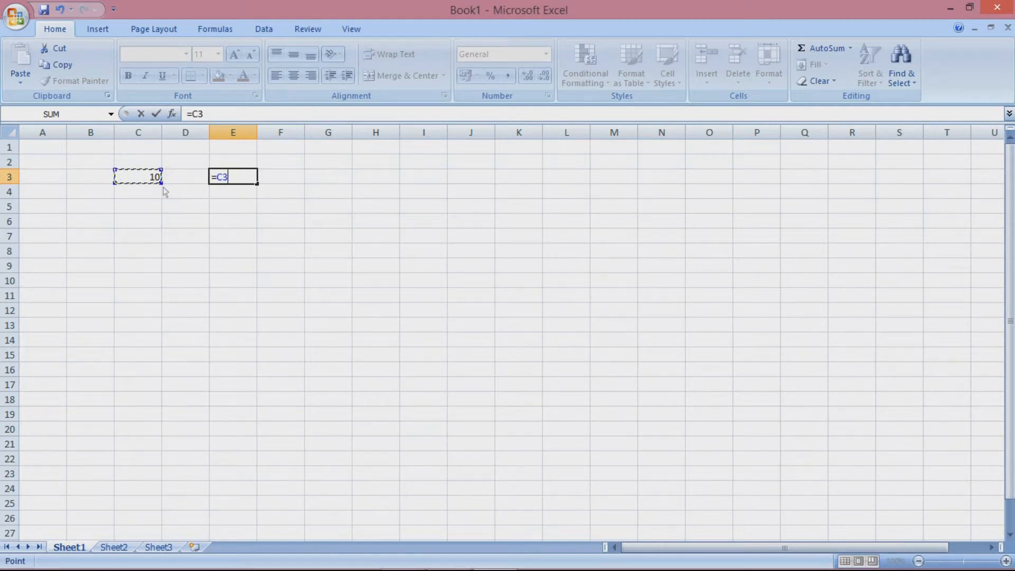
pyautogui.press('Return')
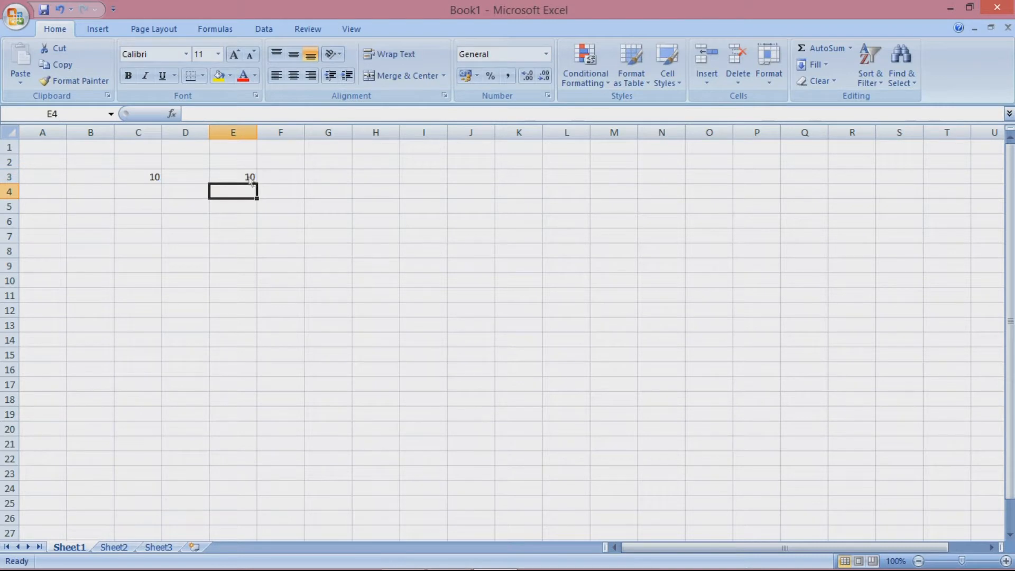
# Cut the formula cell E3 and move it to G6, and from there to I3.
pyautogui.click(252, 182)
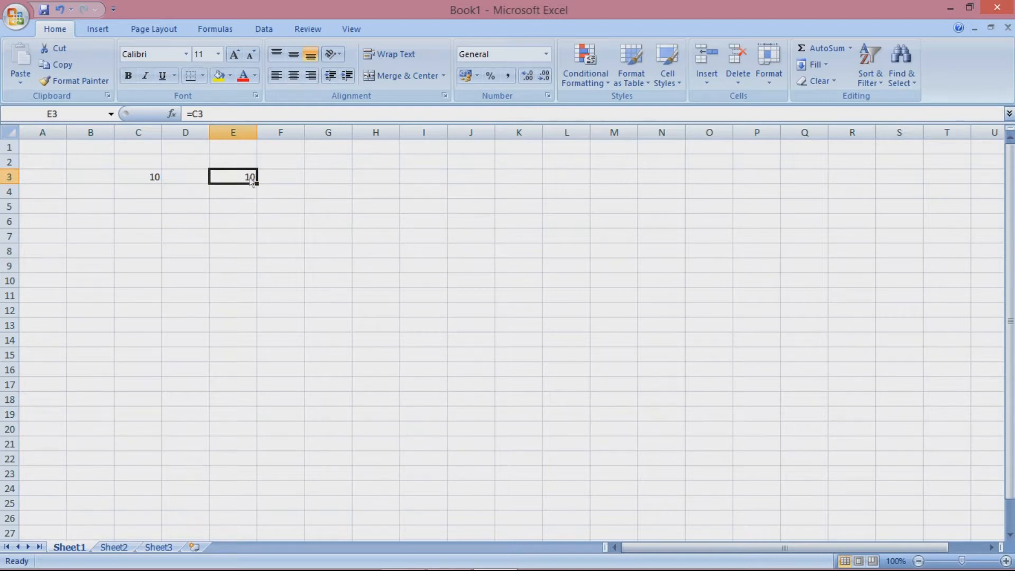
pyautogui.hotkey('ctrl', 'c')
pyautogui.click(337, 223)
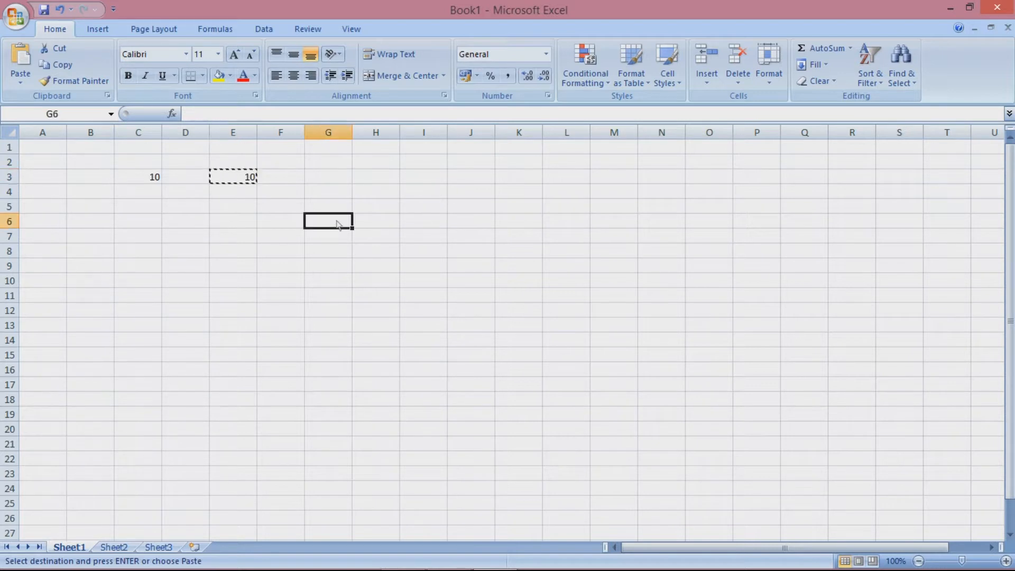
pyautogui.press('Return')
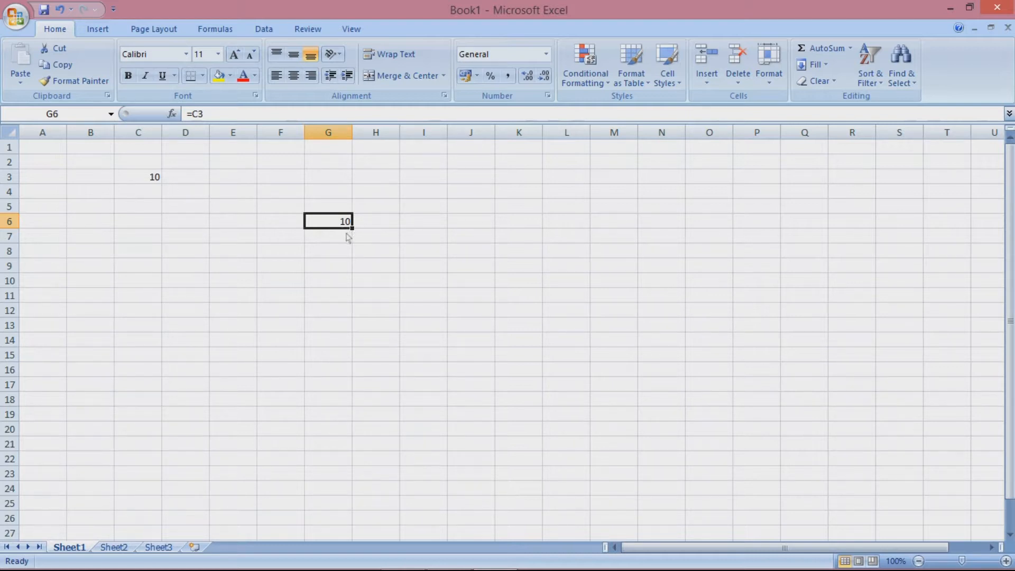
pyautogui.hotkey('ctrl', 'c')
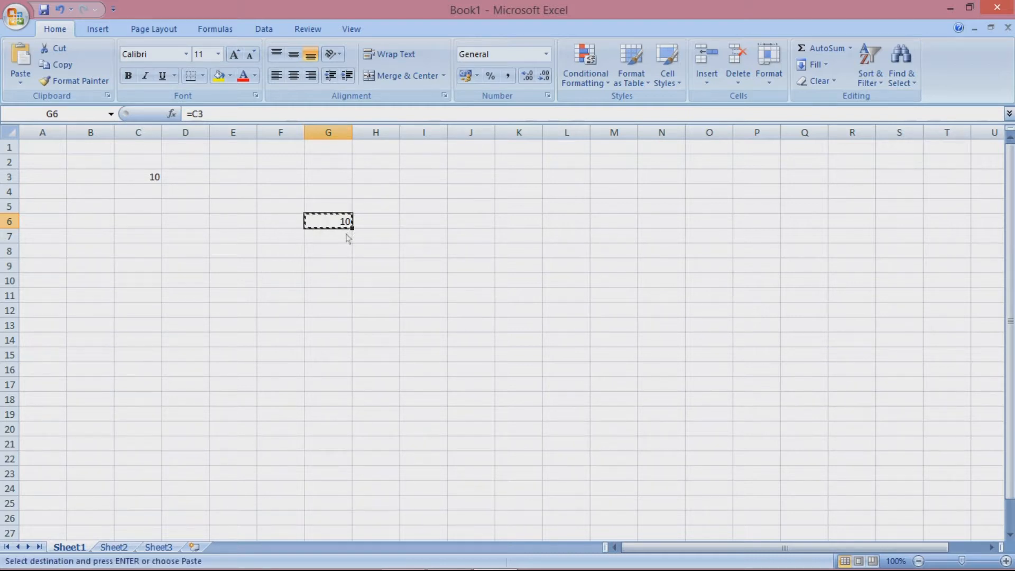
pyautogui.click(429, 181)
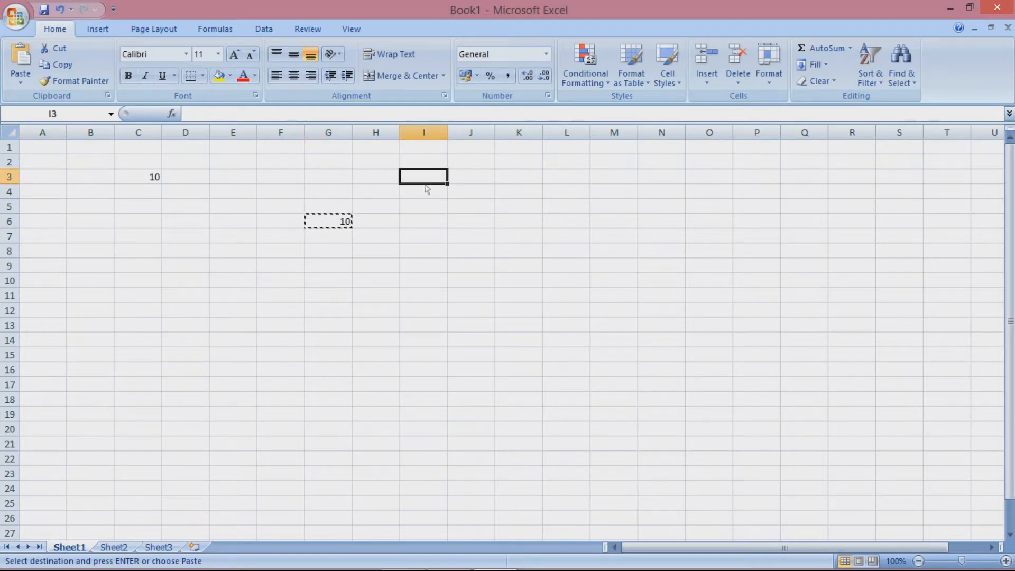
pyautogui.press('Return')
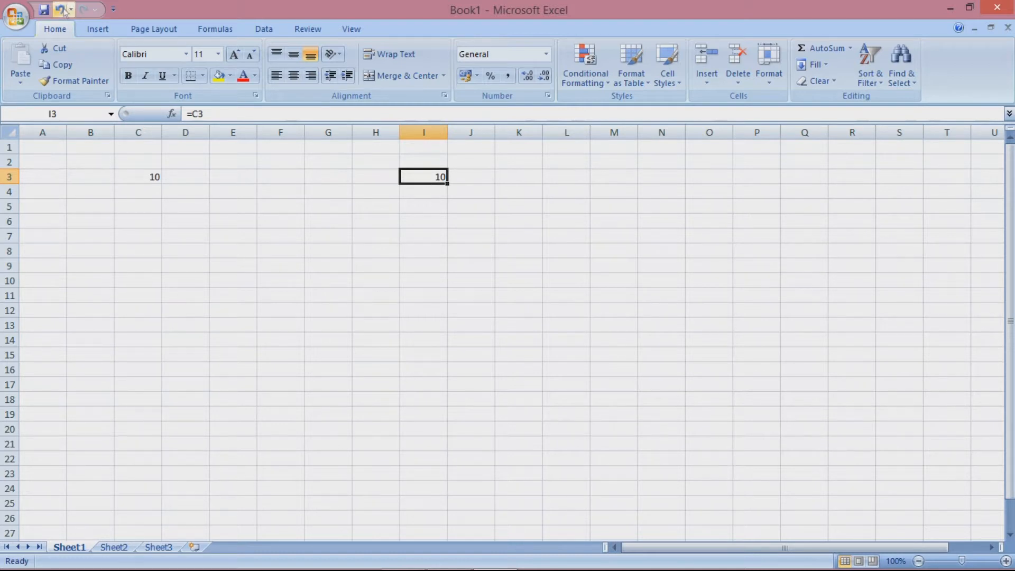
# Undo the moves of the formula cell to restore it to E3.
pyautogui.click(60, 9)
pyautogui.click(60, 9)
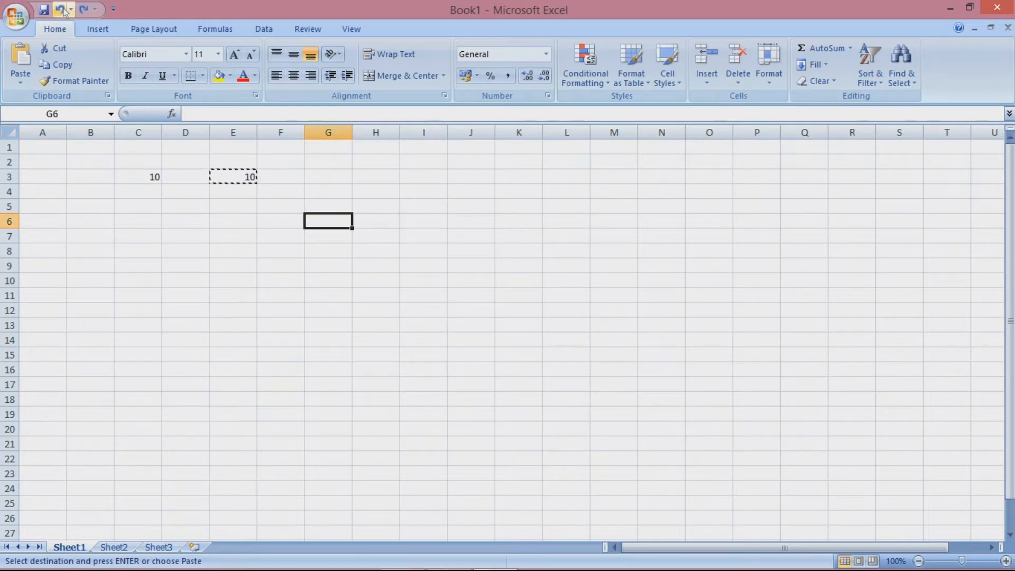
pyautogui.press('Return')
pyautogui.click(62, 10)
# Copy the formula in E3 and paste it into cell D6.
pyautogui.click(239, 181)
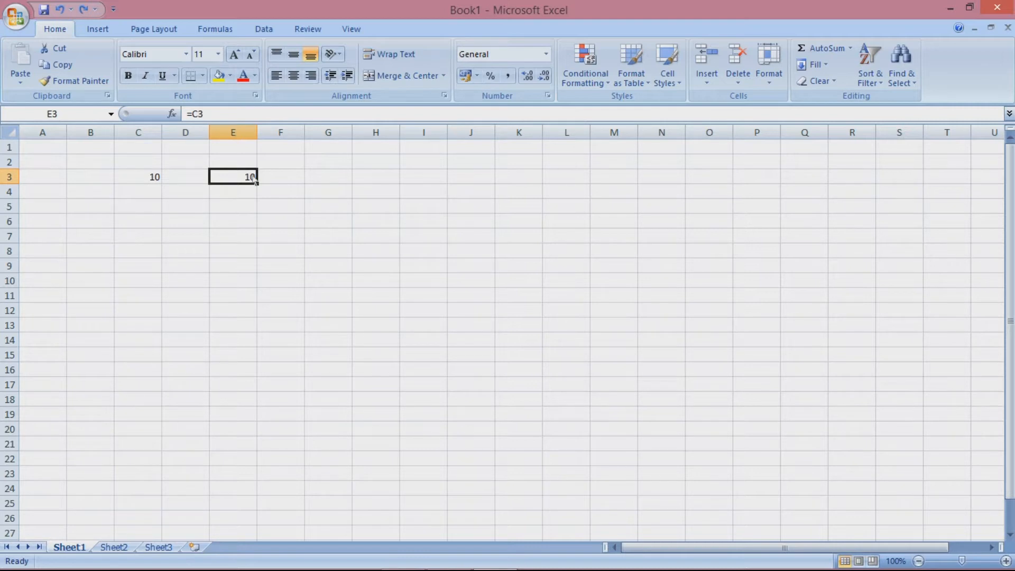
pyautogui.hotkey('ctrl', 'c')
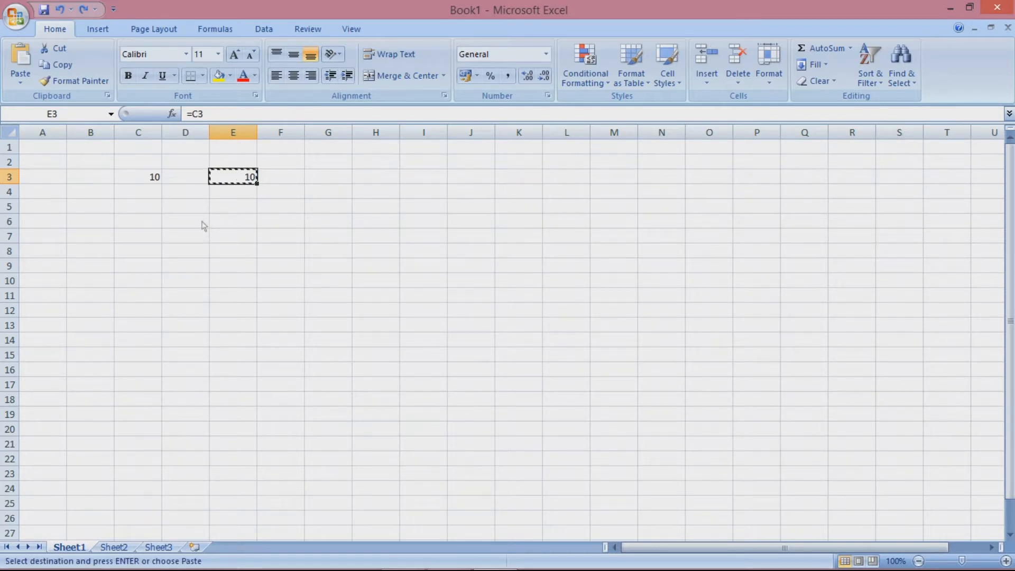
pyautogui.click(200, 228)
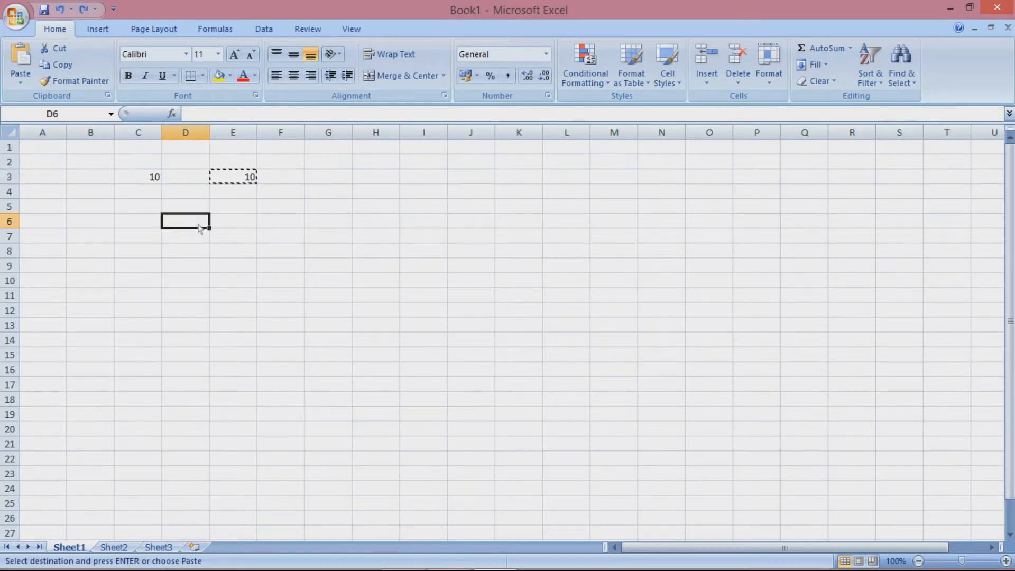
pyautogui.hotkey('ctrl', 'v')
pyautogui.press('Escape')
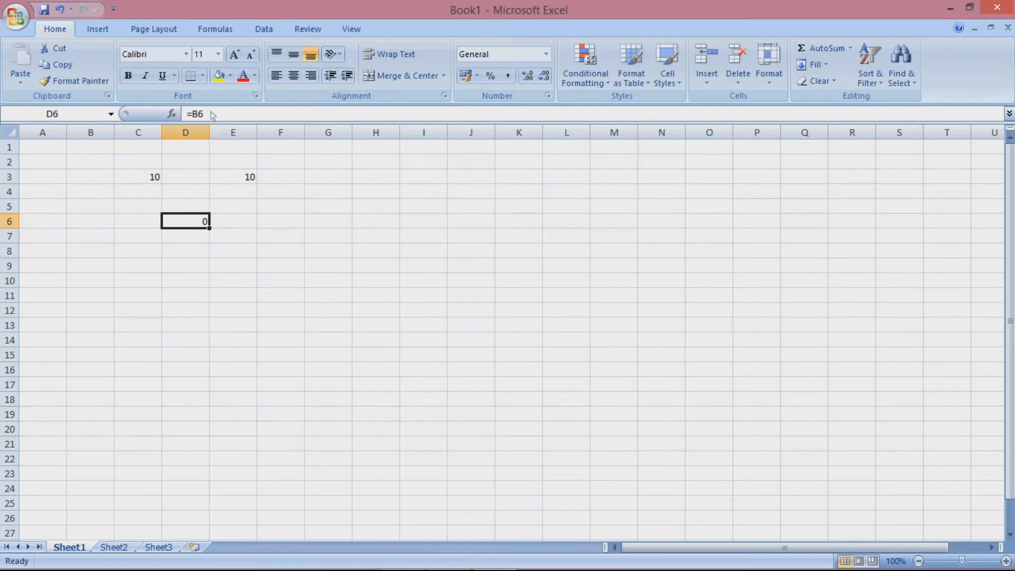
# Compare the formulas in D6 and E3, and trace the column and row shift from E3 to D6.
pyautogui.click(108, 224)
pyautogui.click(172, 226)
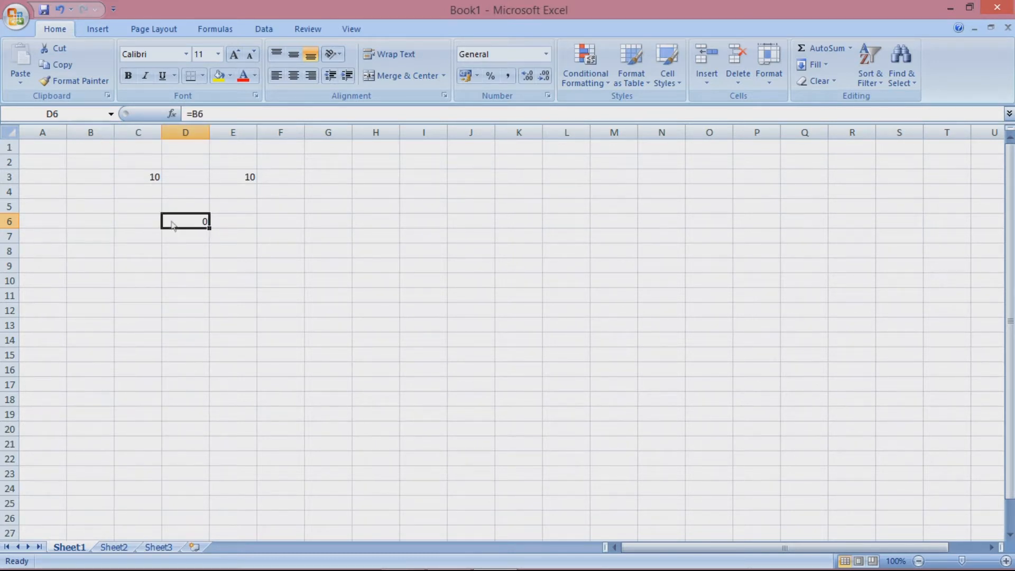
pyautogui.click(258, 178)
pyautogui.click(204, 223)
pyautogui.click(245, 178)
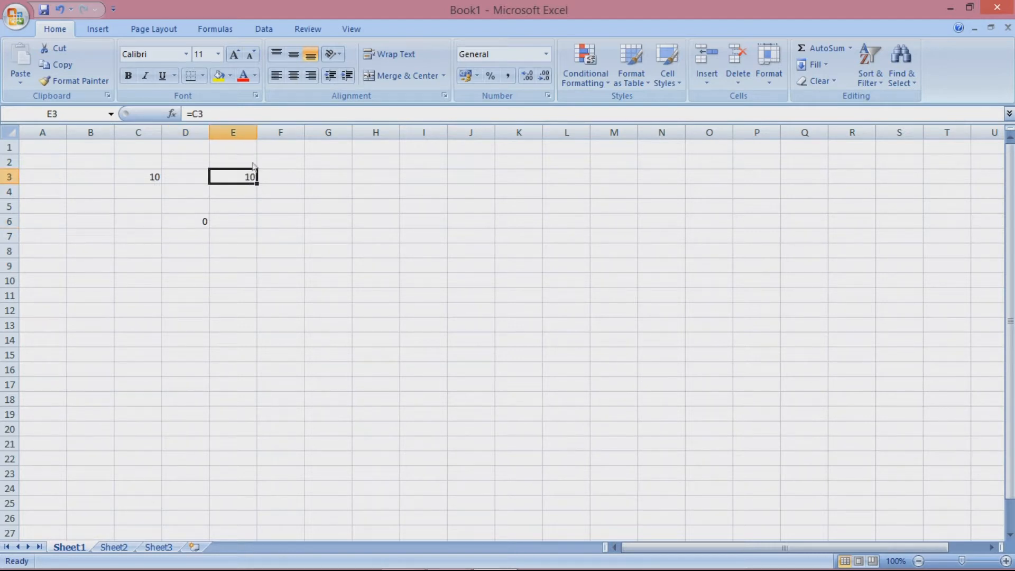
pyautogui.click(197, 183)
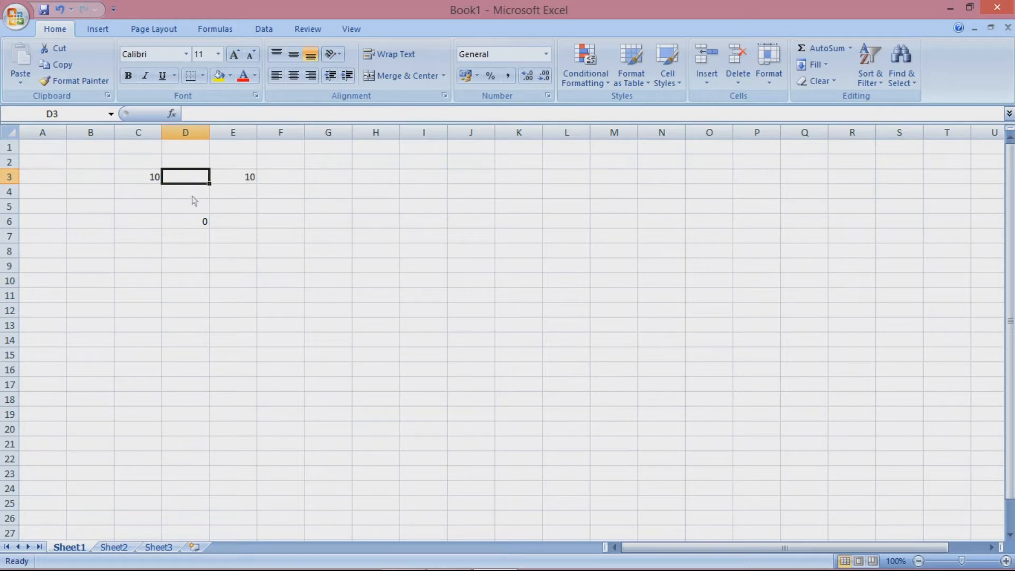
pyautogui.press('Down')
pyautogui.press('Down')
pyautogui.press('Down')
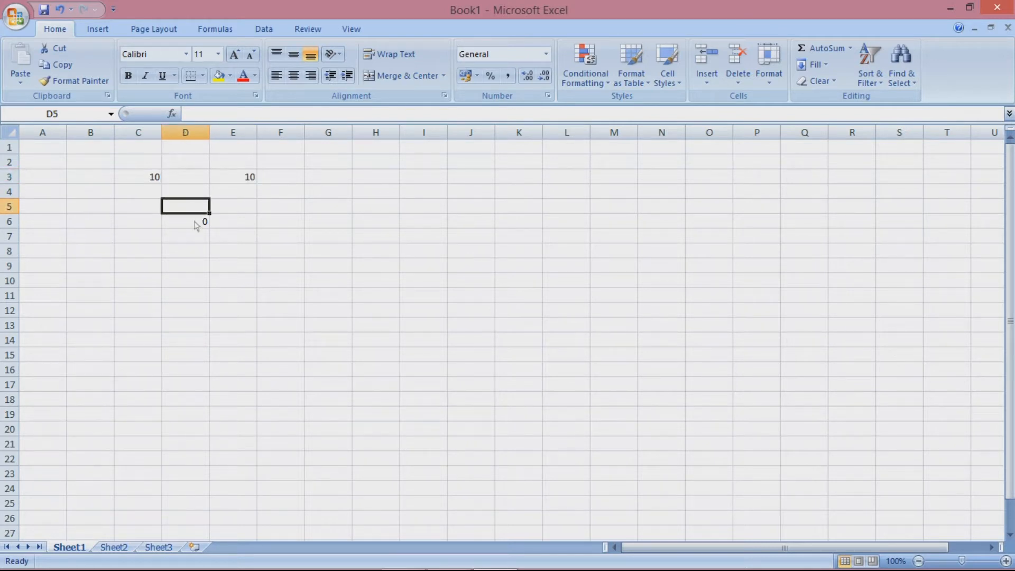
# Check E3 and its referenced cell C3, and trace the same one-column shift for both cells along row 3.
pyautogui.click(255, 183)
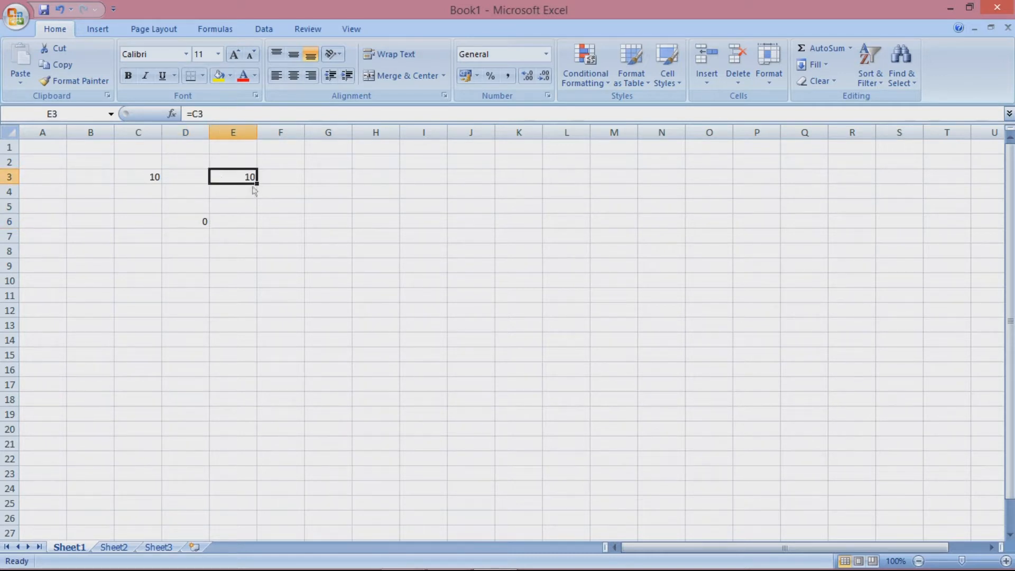
pyautogui.click(155, 181)
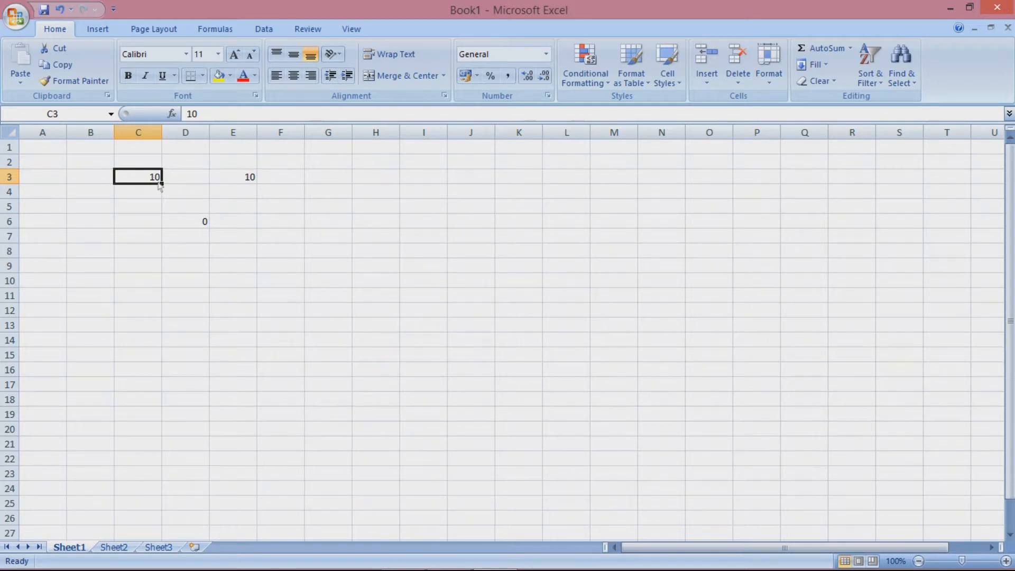
pyautogui.click(256, 182)
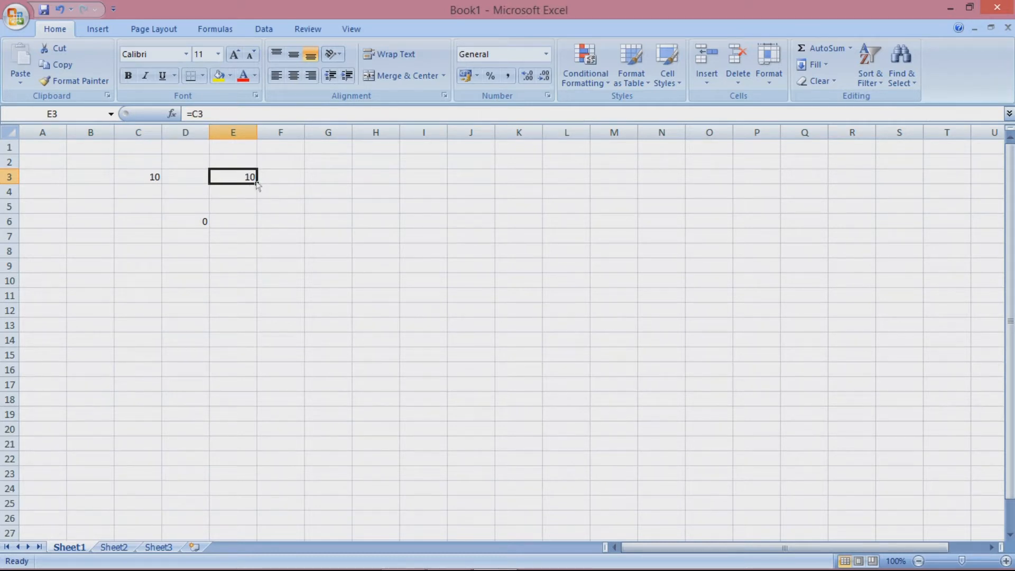
pyautogui.click(197, 178)
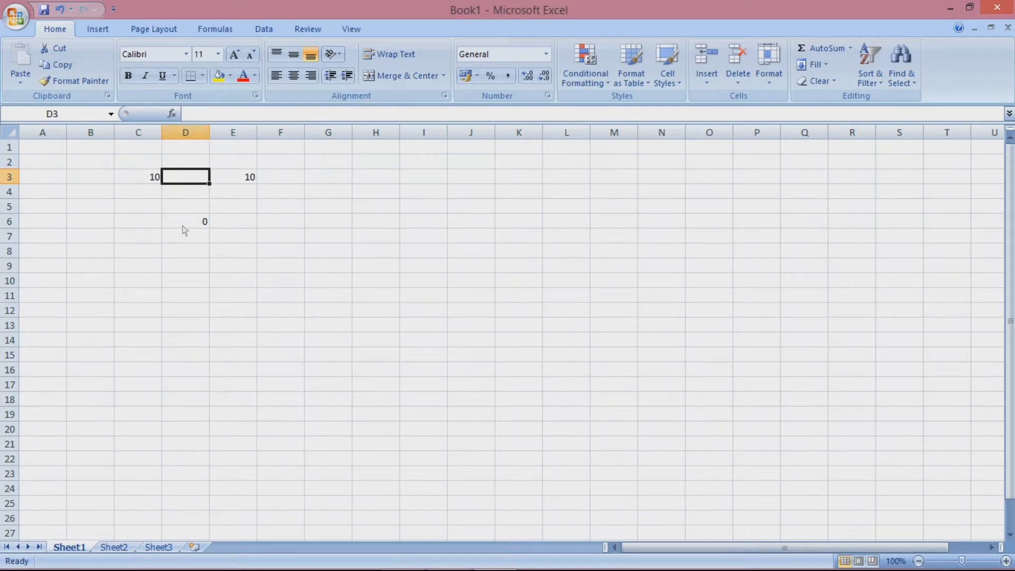
pyautogui.click(159, 180)
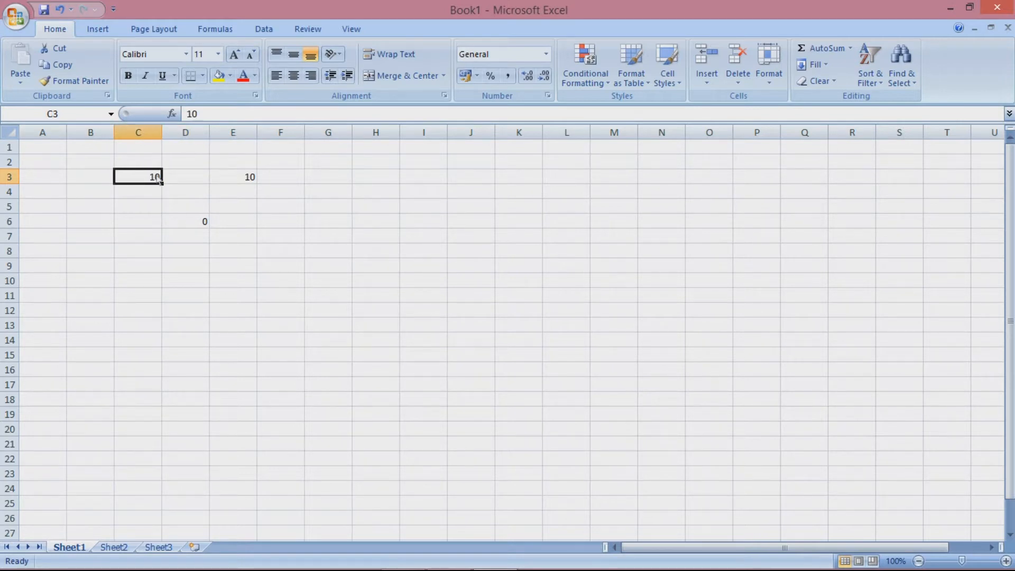
pyautogui.click(108, 181)
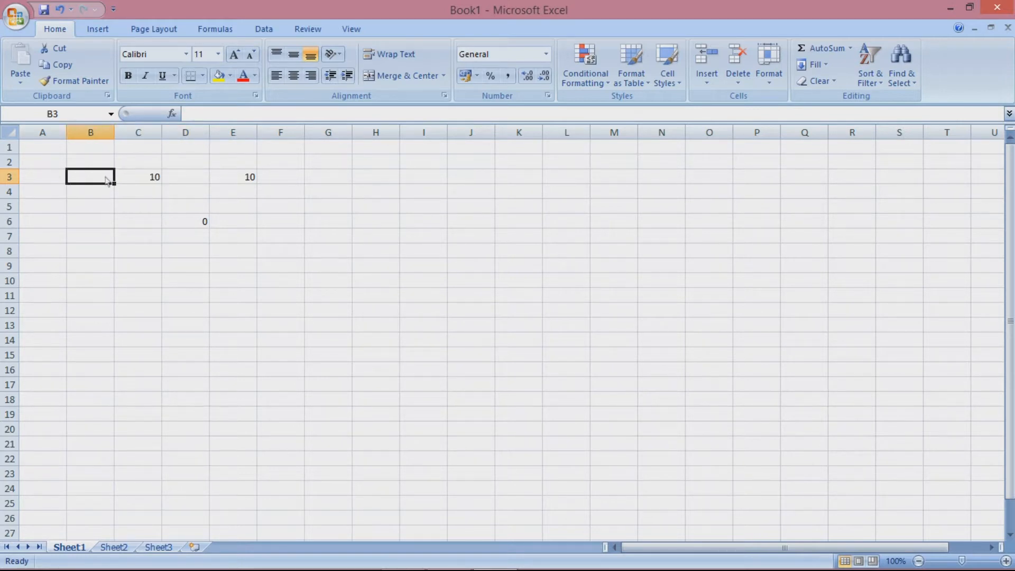
# Highlight cell B6 with yellow fill and check the reference in D6.
pyautogui.click(108, 223)
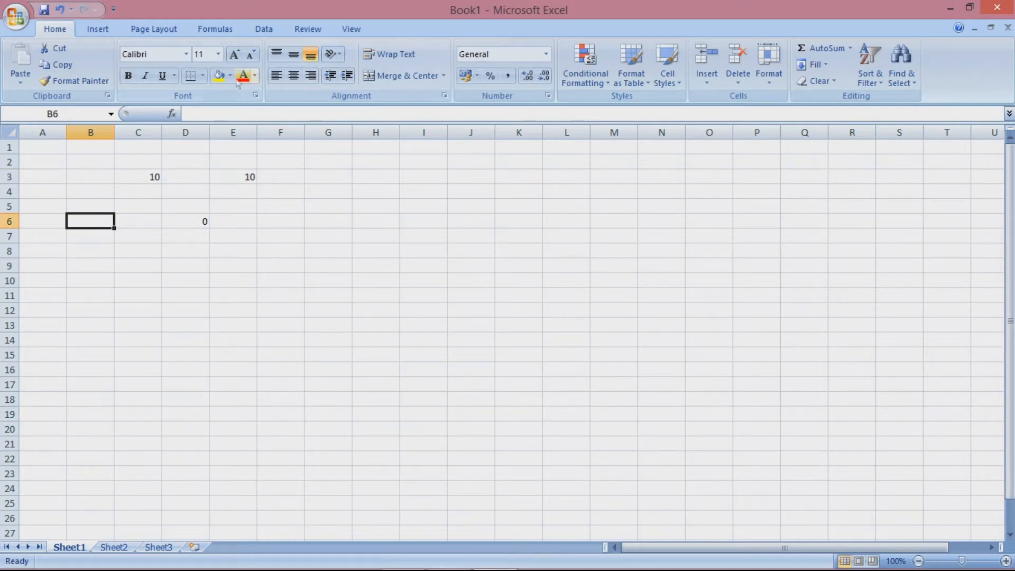
pyautogui.click(219, 76)
pyautogui.click(205, 223)
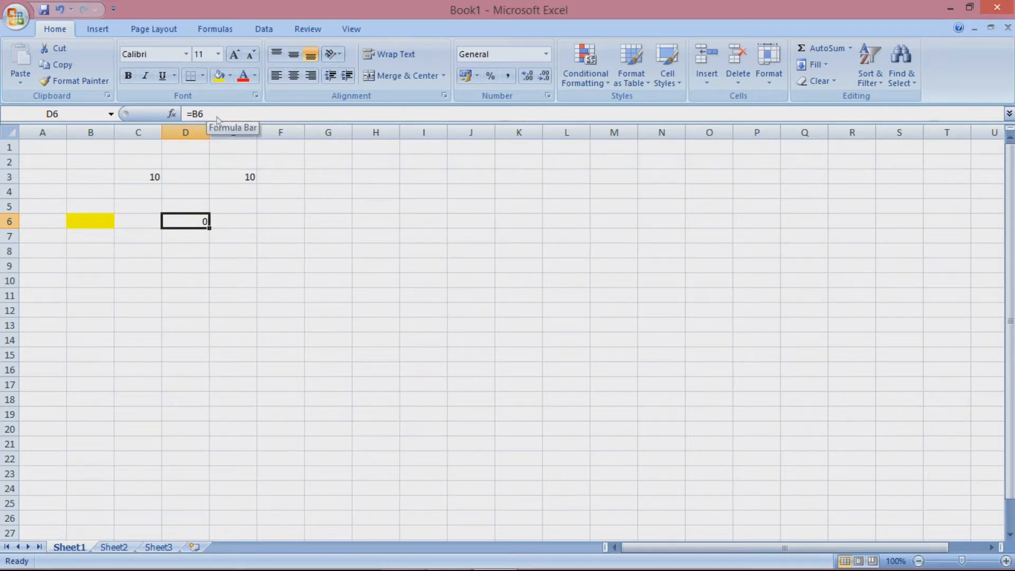
# Enter 100 in the yellow cell B6 and check the formula in D6.
pyautogui.click(108, 226)
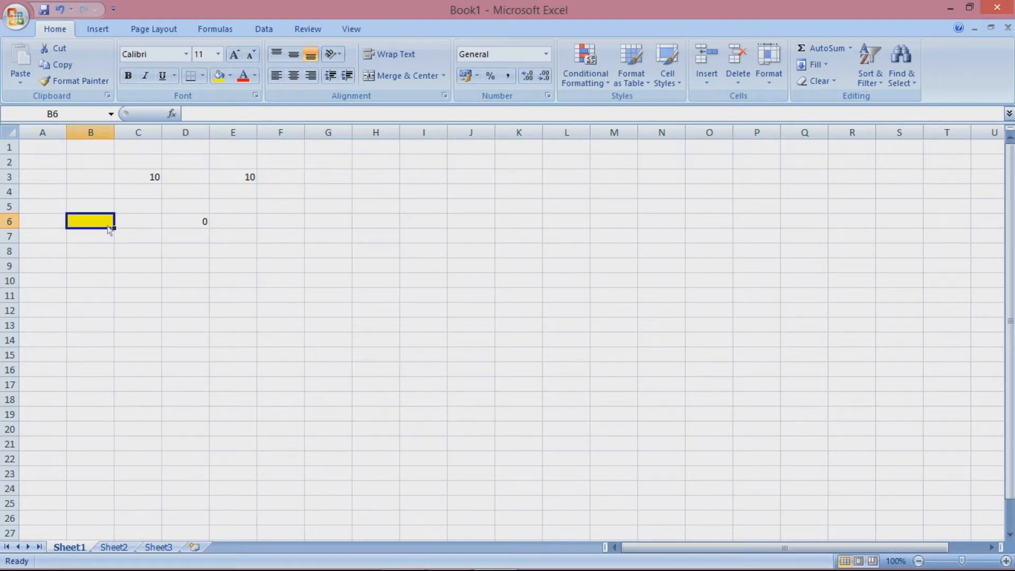
pyautogui.write('100')
pyautogui.press('Return')
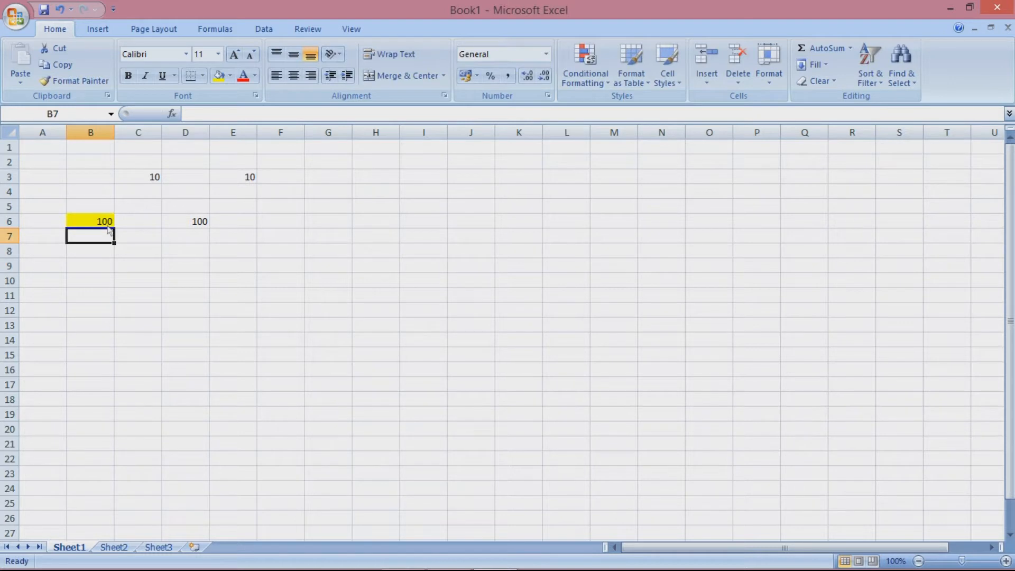
pyautogui.click(179, 222)
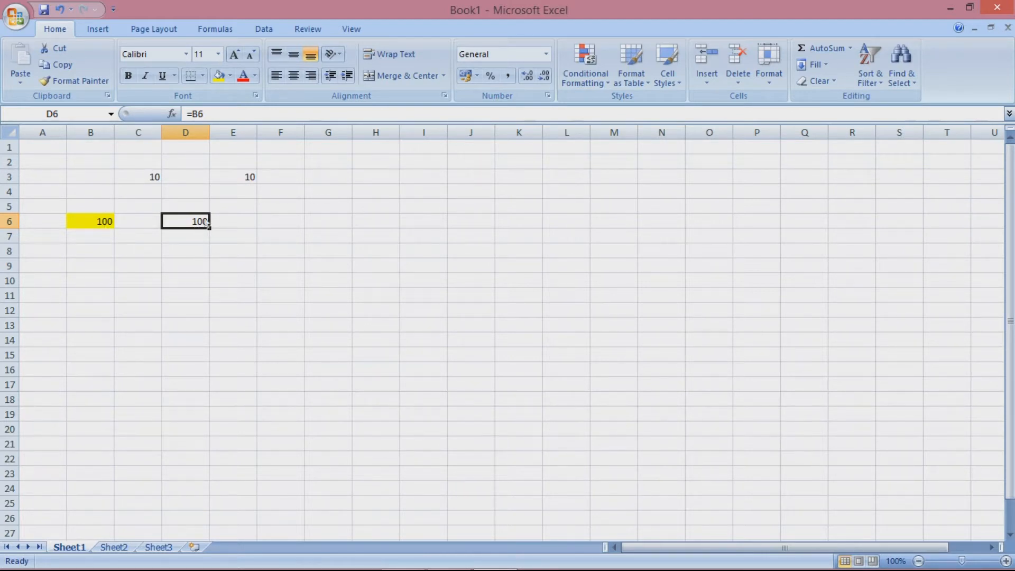
# Undo the entry of 100 in B6 and check the formulas in D6 and E3 again.
pyautogui.click(61, 9)
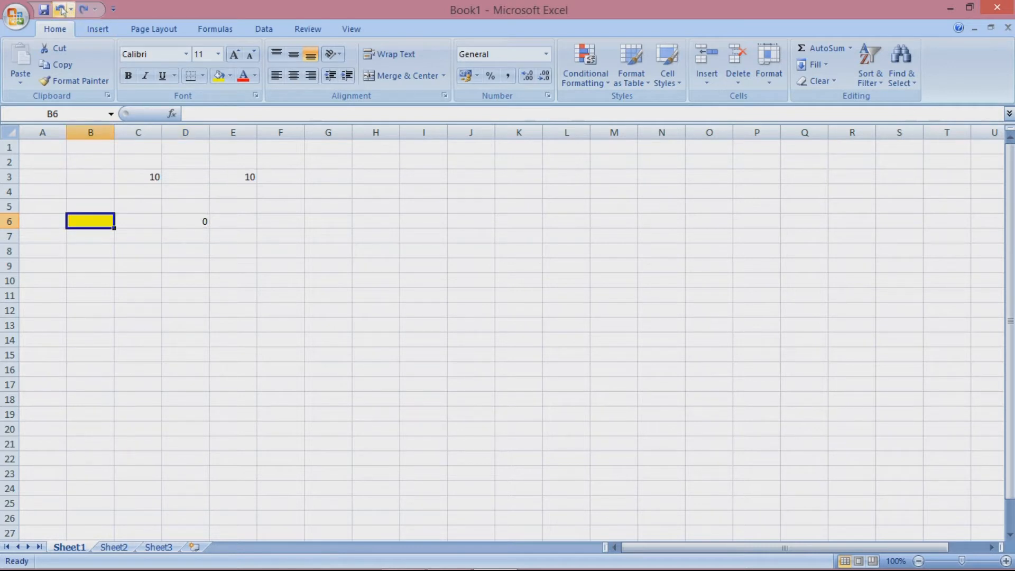
pyautogui.click(179, 225)
pyautogui.click(253, 182)
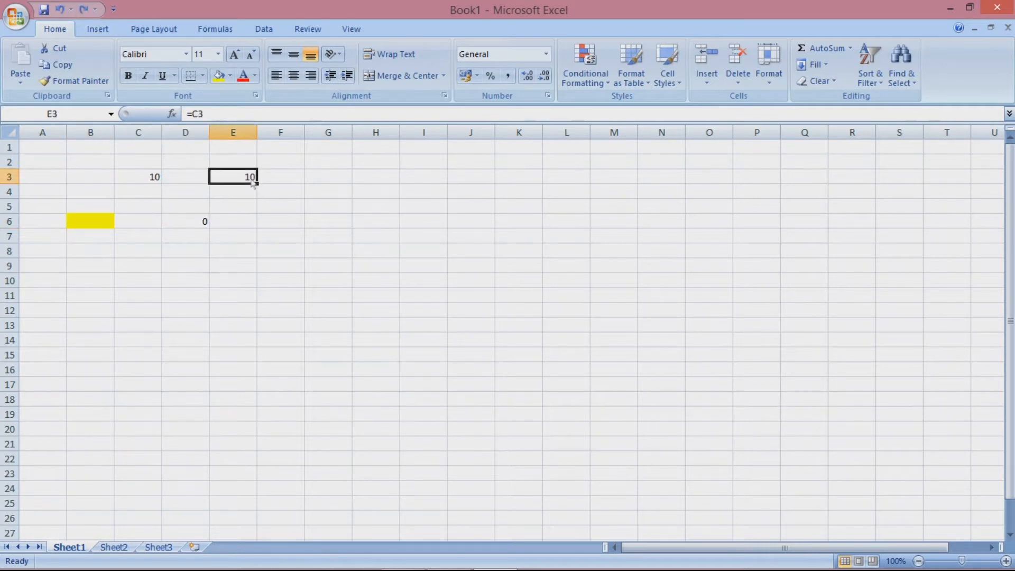
# Compare the references in D6 and E3, and change the formula in E3 to the absolute reference =$C$3.
pyautogui.click(199, 227)
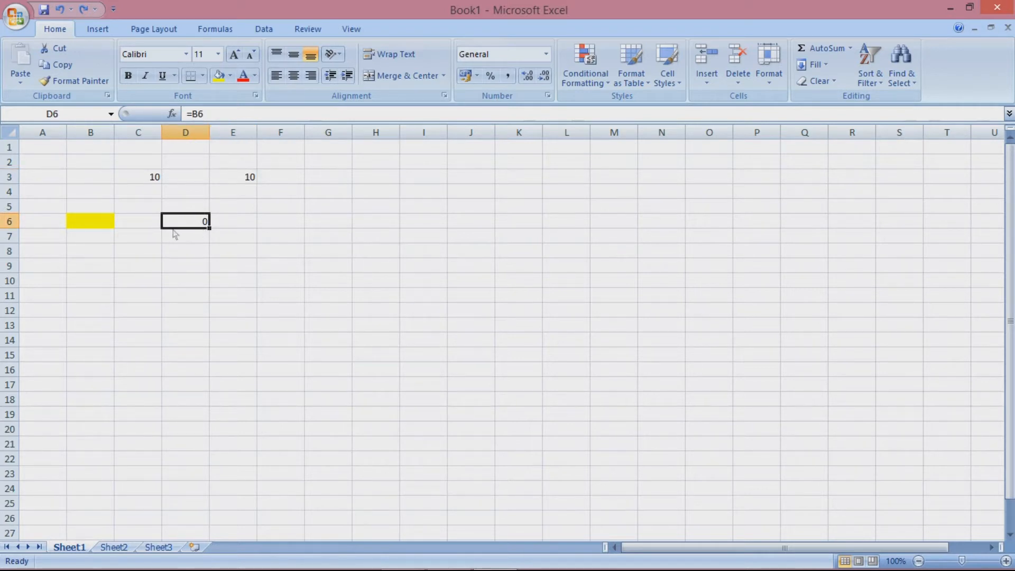
pyautogui.click(250, 183)
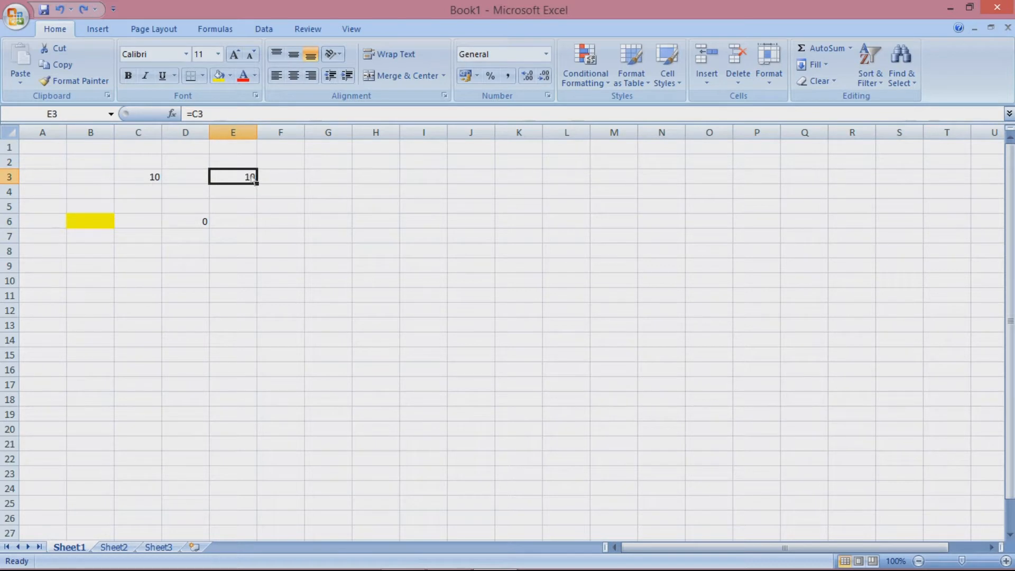
pyautogui.click(195, 114)
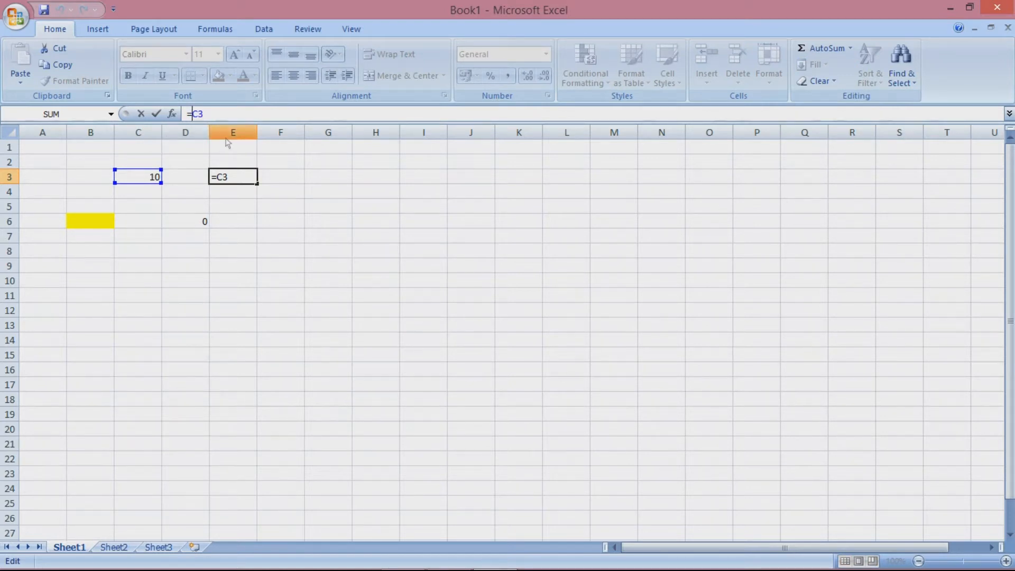
pyautogui.press('F4')
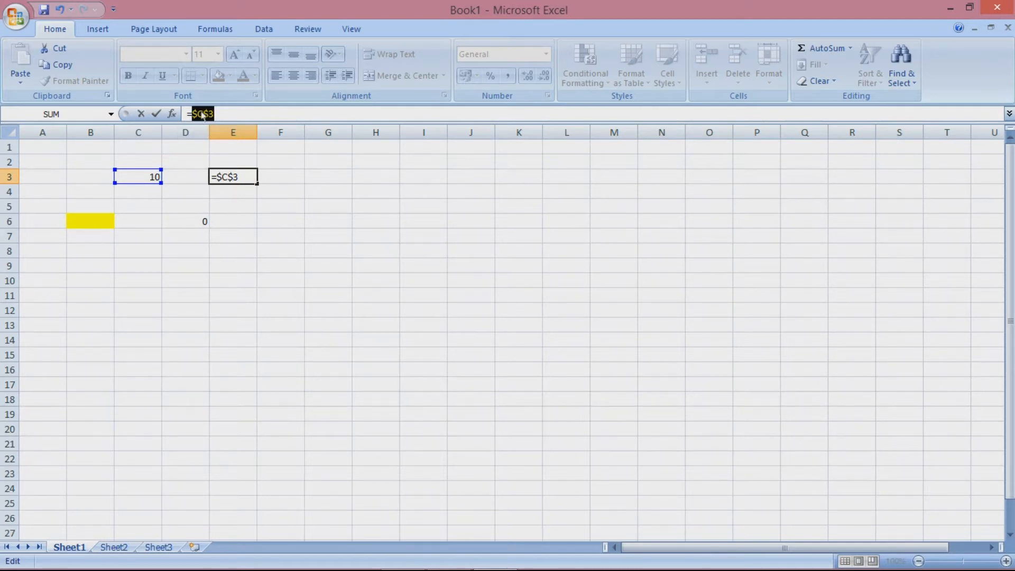
pyautogui.press('Return')
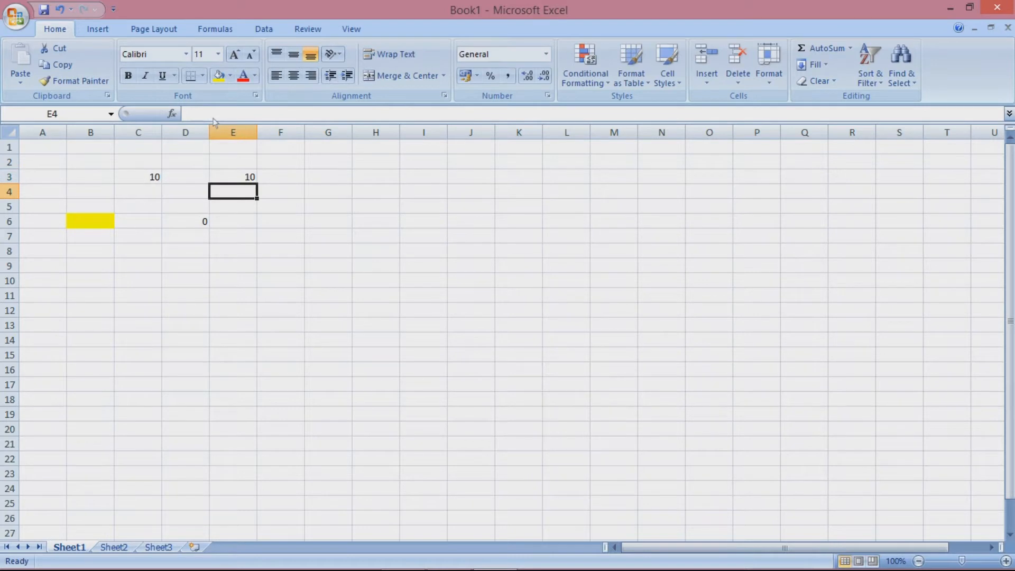
# Copy the absolute-reference formula from E3 into G5, J3 and I9, and check E3 again.
pyautogui.click(246, 179)
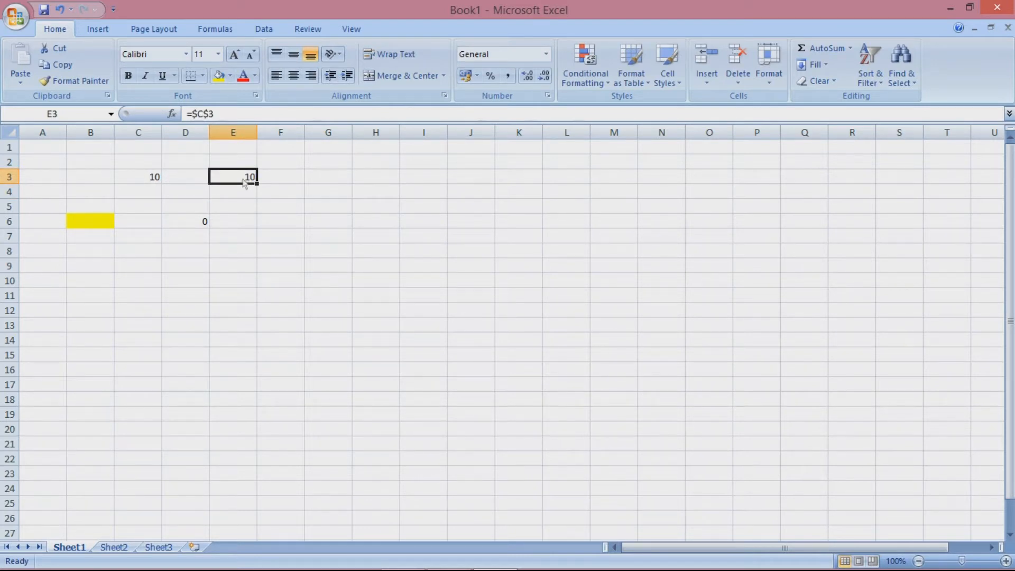
pyautogui.hotkey('ctrl', 'c')
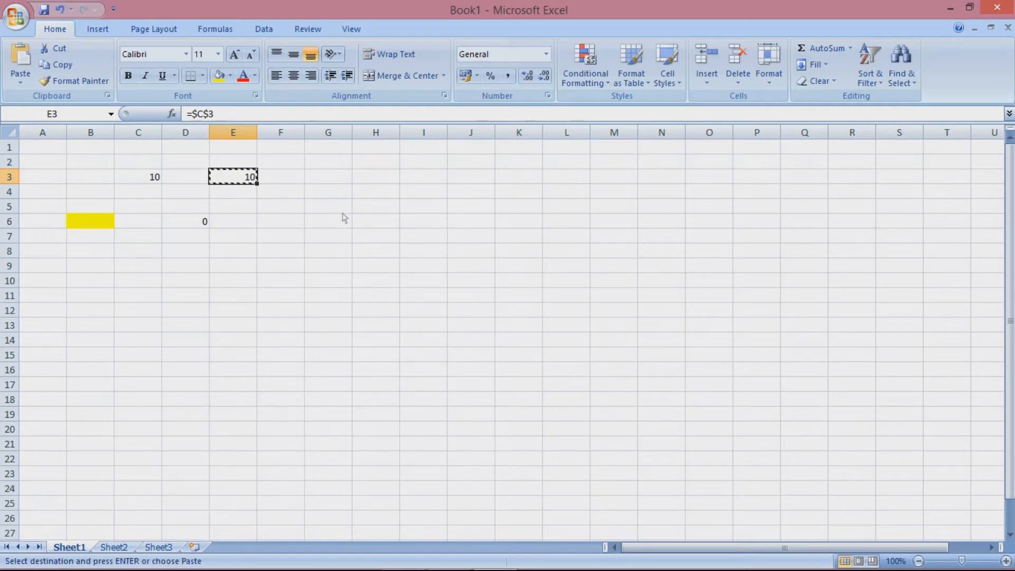
pyautogui.click(344, 214)
pyautogui.hotkey('ctrl', 'v')
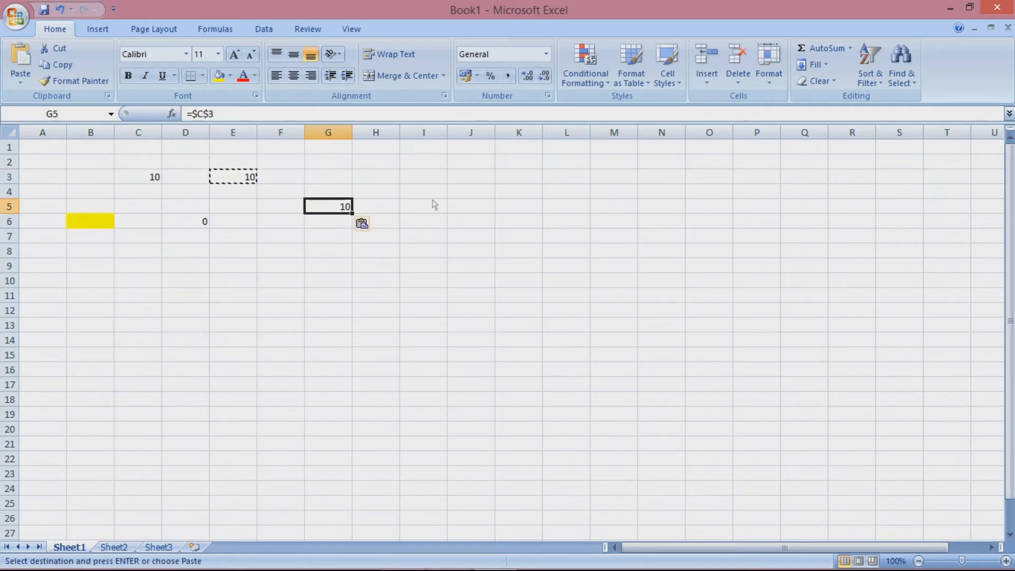
pyautogui.click(472, 181)
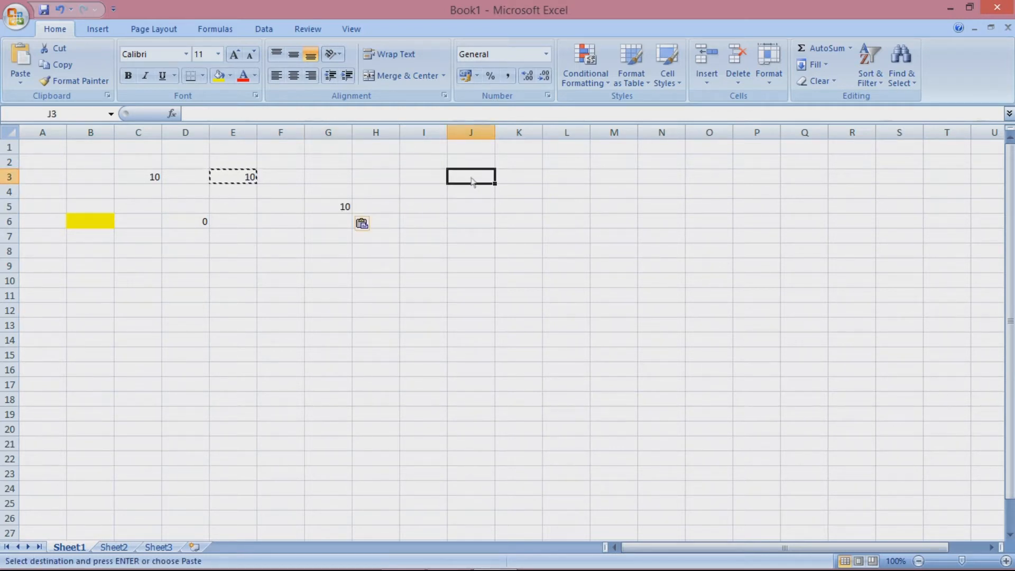
pyautogui.hotkey('ctrl', 'v')
pyautogui.click(427, 267)
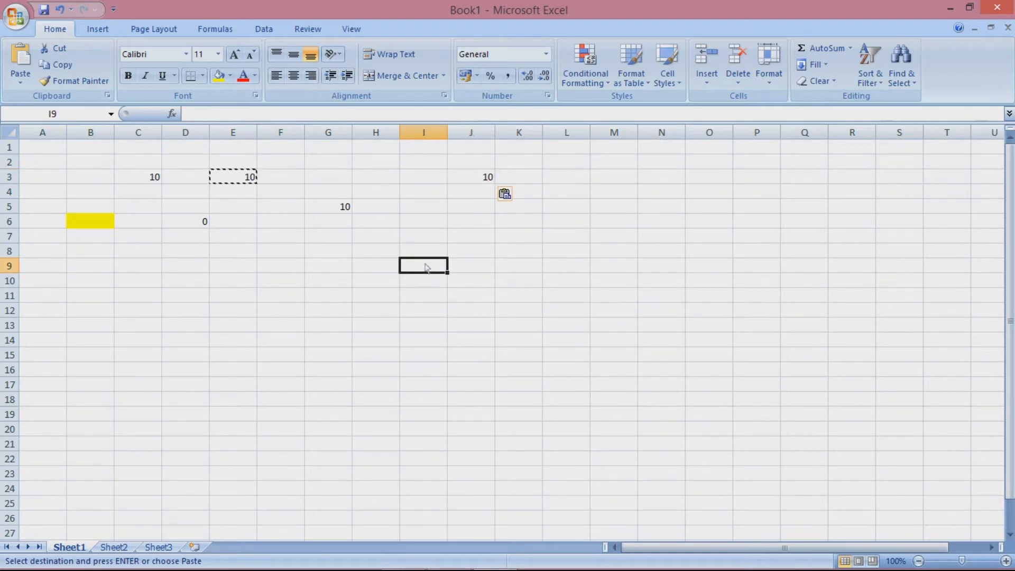
pyautogui.hotkey('ctrl', 'v')
pyautogui.press('Escape')
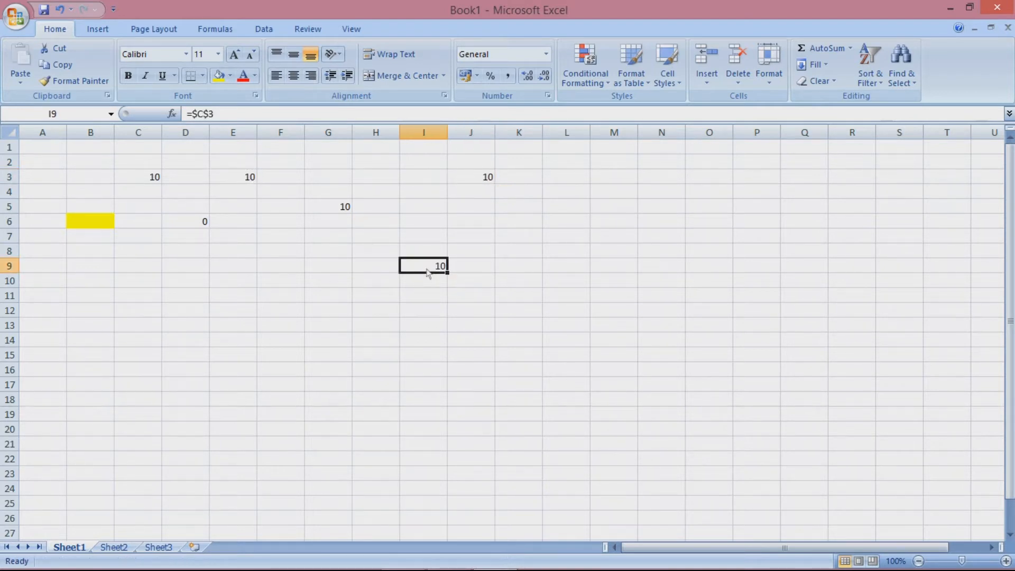
pyautogui.click(232, 182)
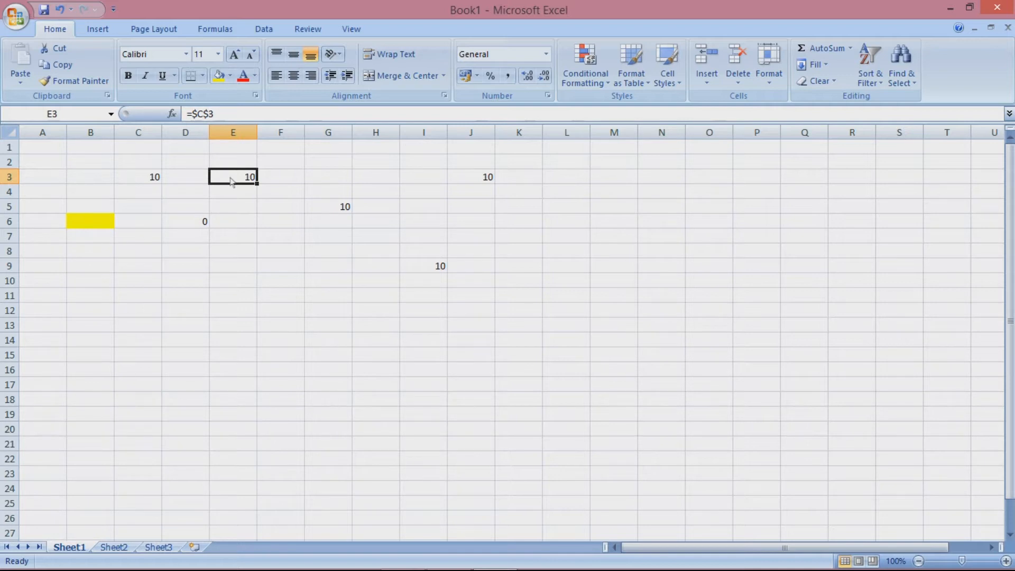
# Clear the contents of B2:J11 and remove the fill colour from the range.
pyautogui.moveTo(90, 163); pyautogui.dragTo(493, 305)
pyautogui.press('Delete')
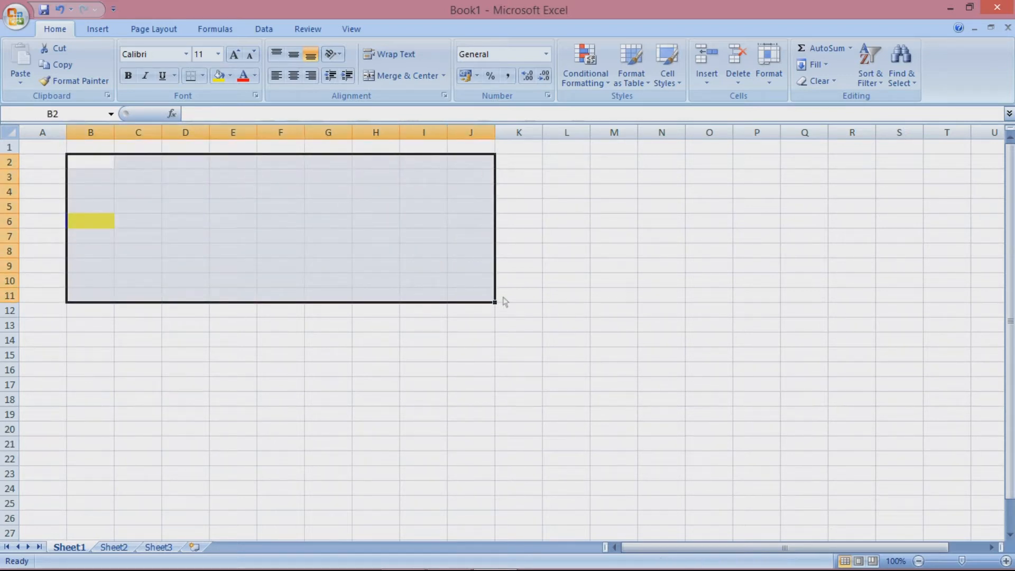
pyautogui.click(231, 76)
pyautogui.click(267, 203)
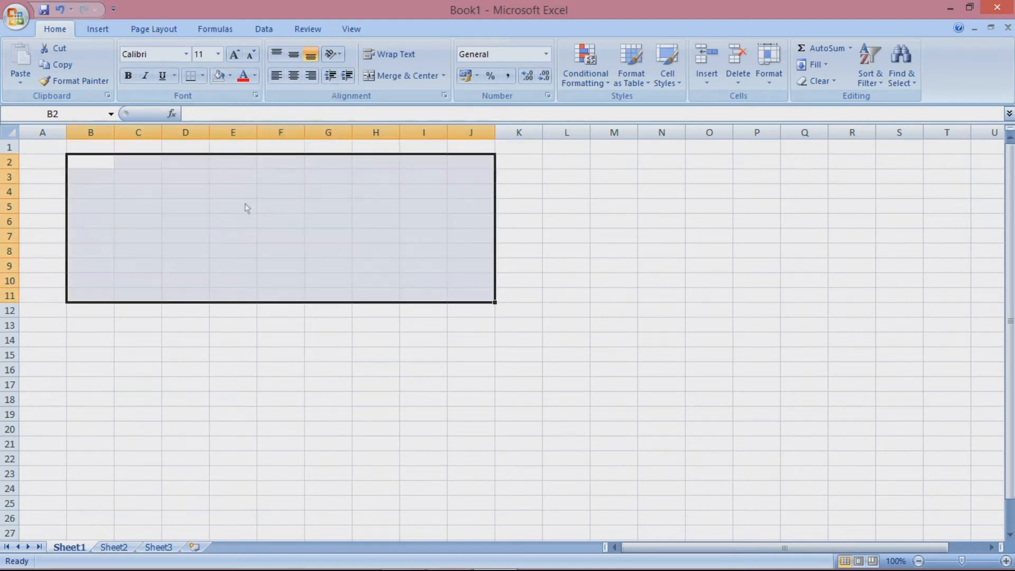
# Enter 100 in cell B4 as the new source value.
pyautogui.click(141, 207)
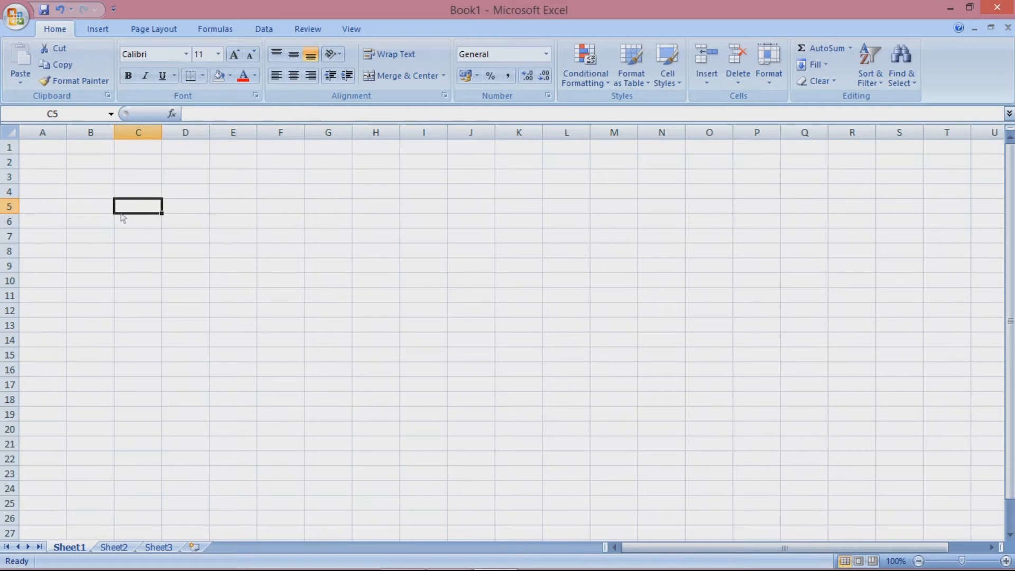
pyautogui.click(103, 201)
pyautogui.write('100')
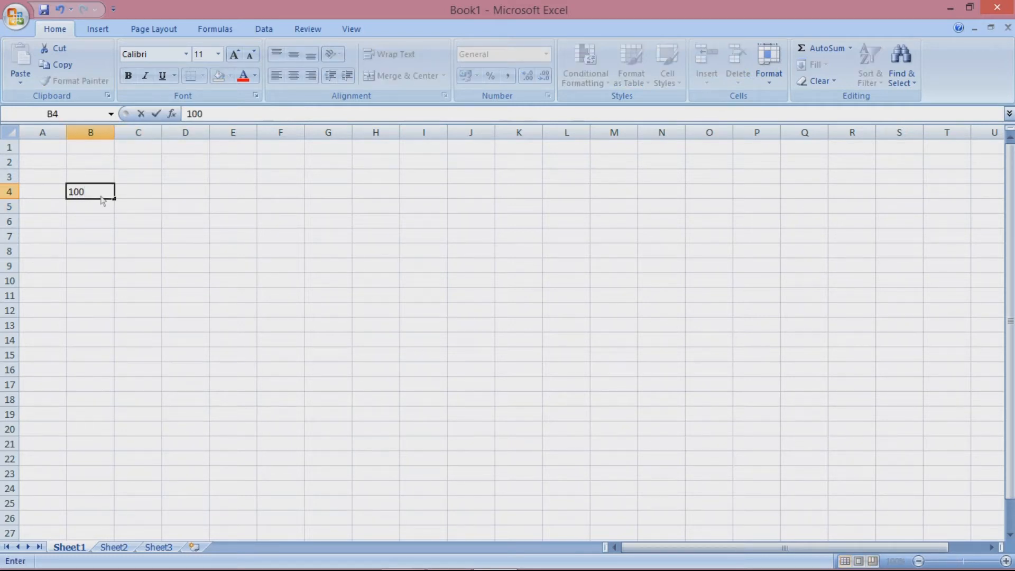
pyautogui.press('Return')
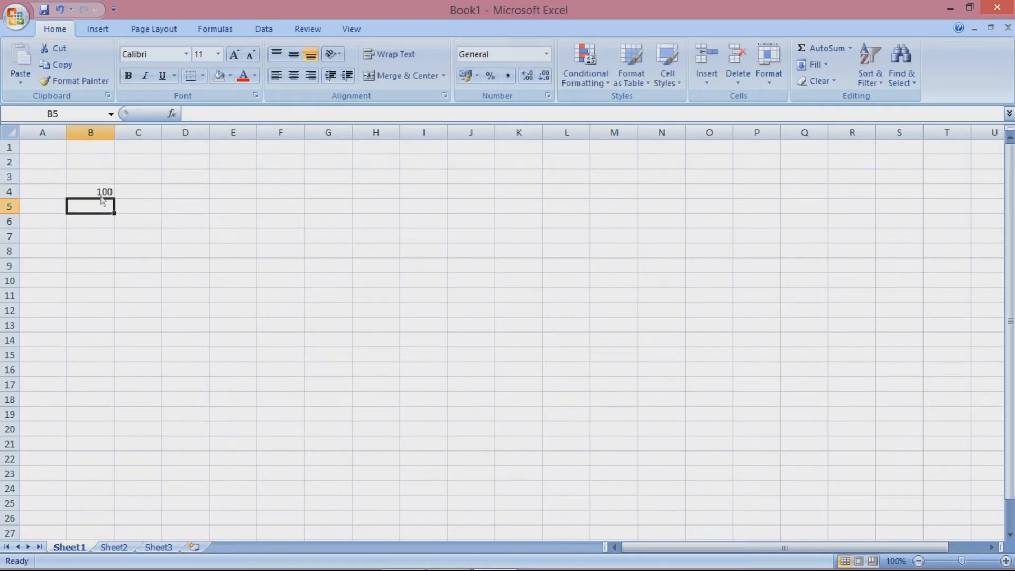
# Enter the relative reference =B4 in cell D2 and check its formula.
pyautogui.click(203, 162)
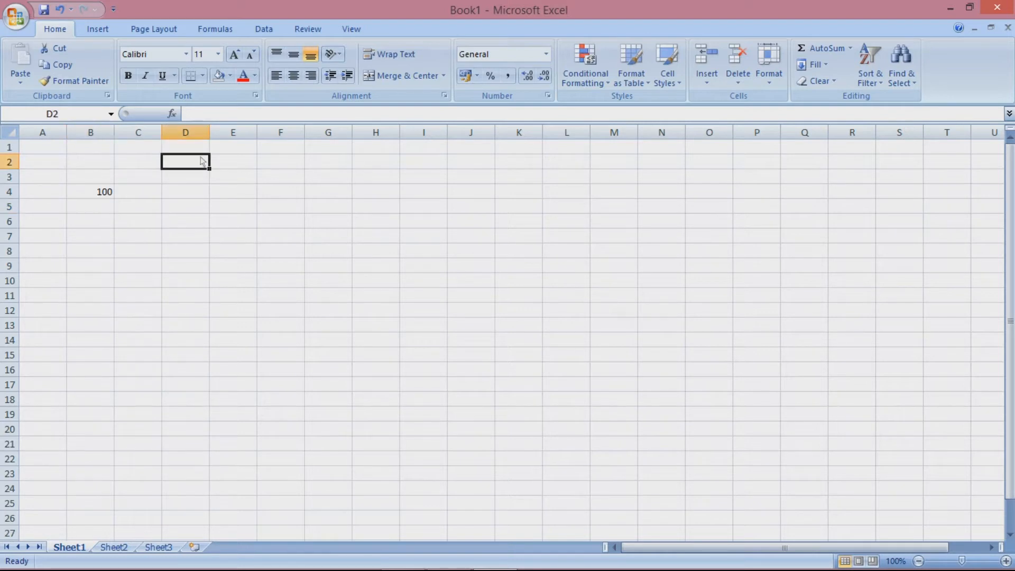
pyautogui.write('=')
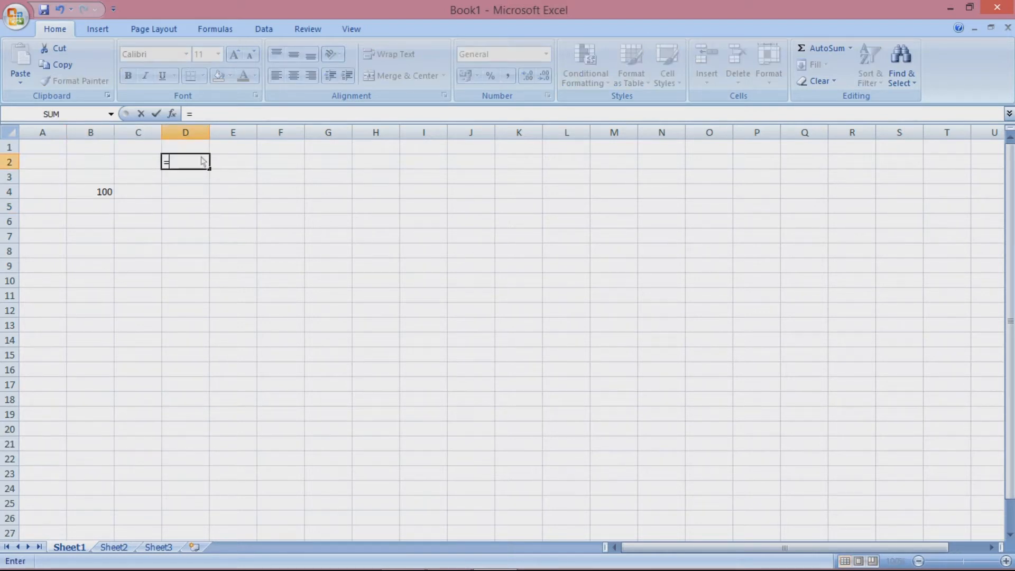
pyautogui.click(99, 197)
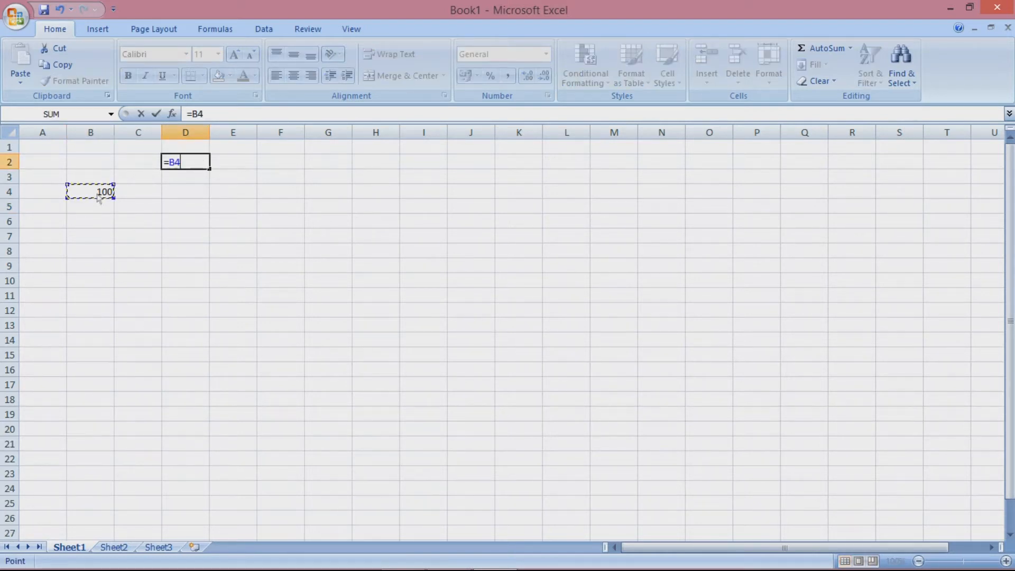
pyautogui.press('Return')
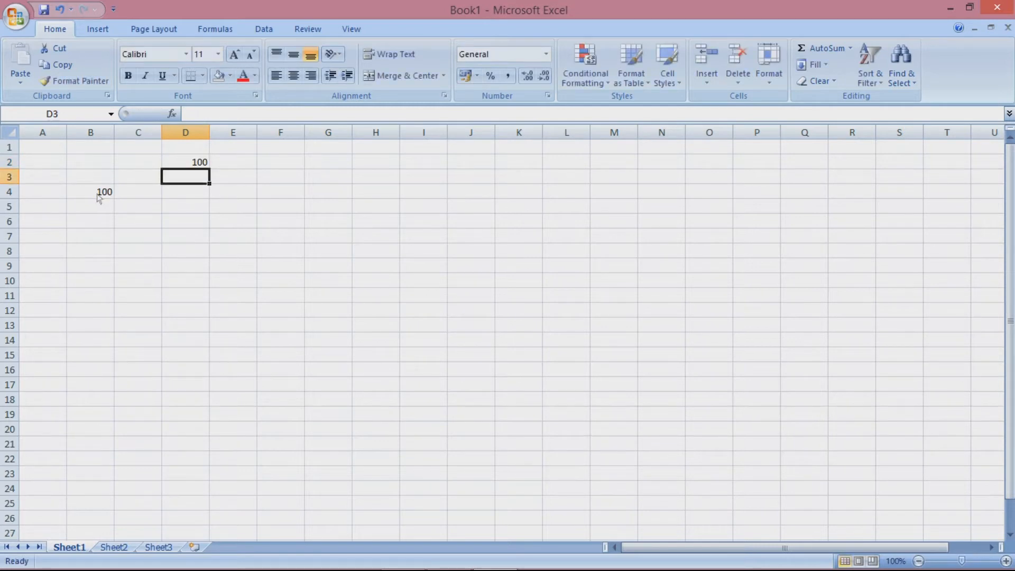
pyautogui.click(204, 166)
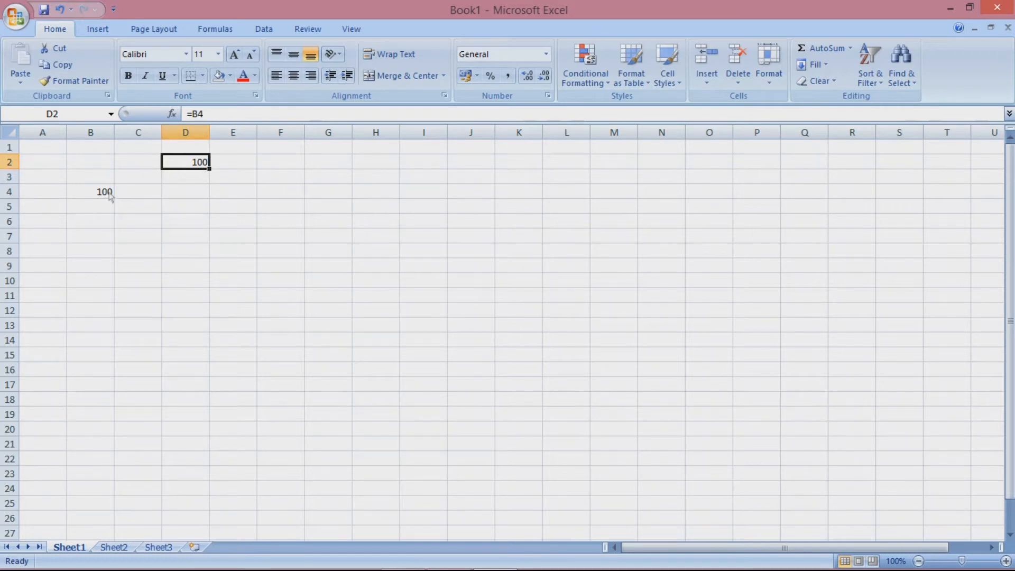
# Enter the formula =D2+E2 in cell D3.
pyautogui.click(206, 182)
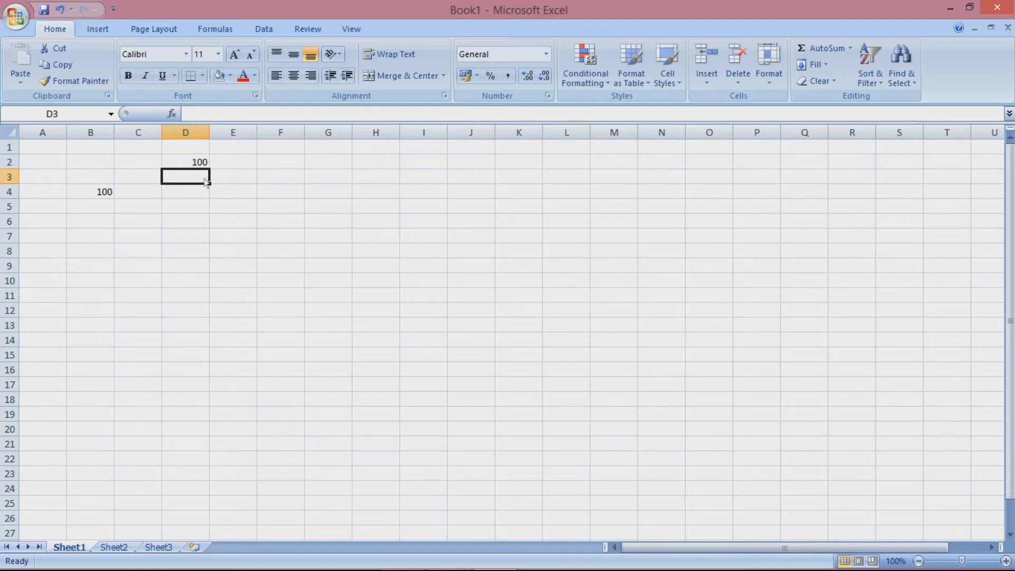
pyautogui.write('=')
pyautogui.click(198, 163)
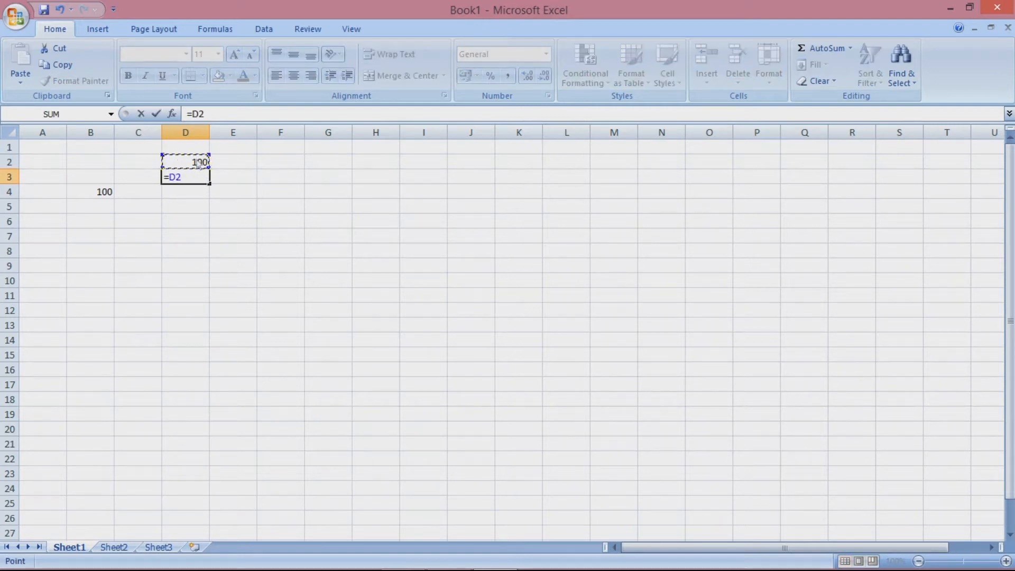
pyautogui.write('+')
pyautogui.click(241, 164)
pyautogui.press('Return')
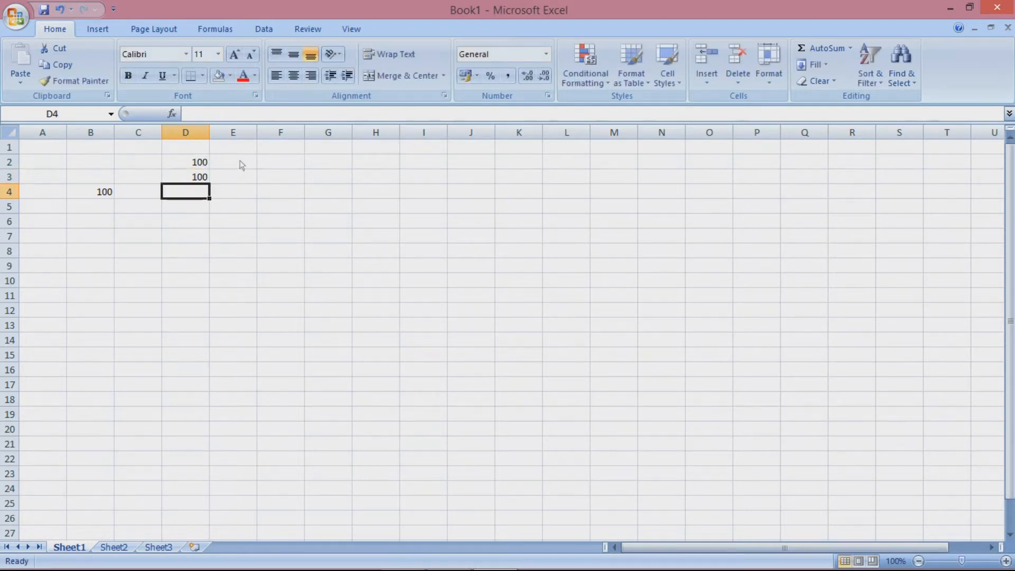
# Check the D3 formula and the cells it references, and enter 200 in E2.
pyautogui.click(199, 182)
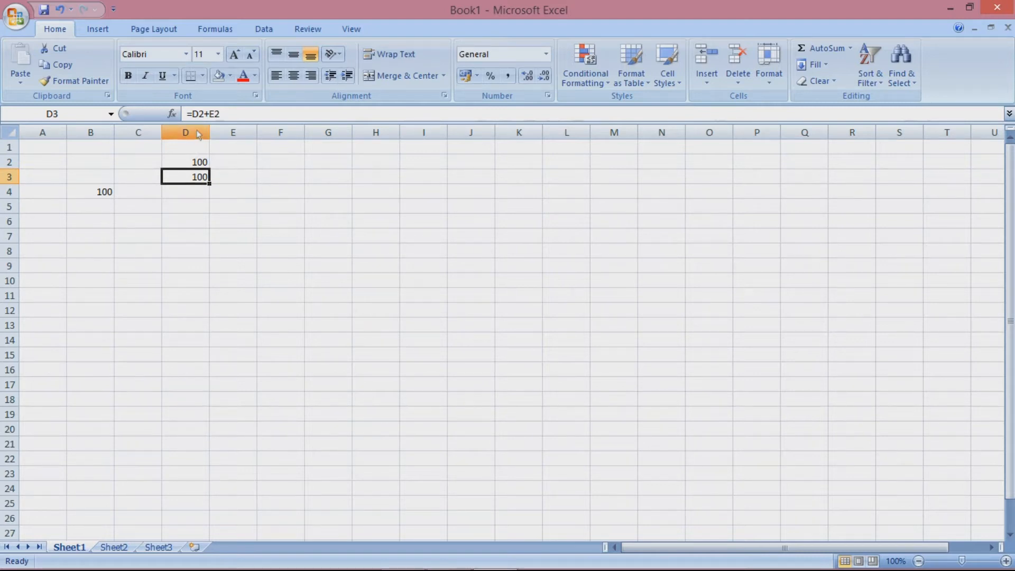
pyautogui.press('Up')
pyautogui.click(244, 176)
pyautogui.click(246, 163)
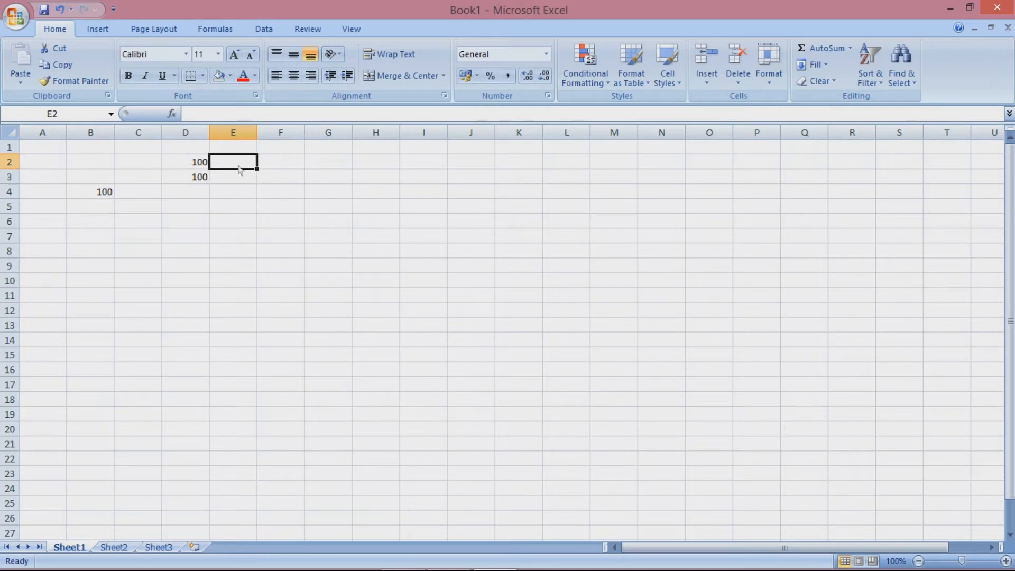
pyautogui.click(196, 182)
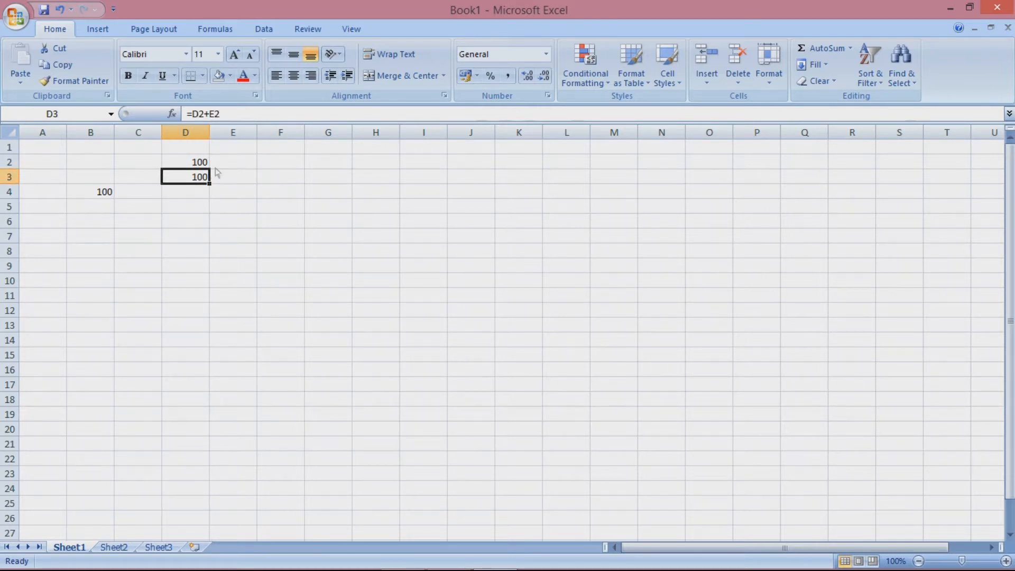
pyautogui.click(232, 169)
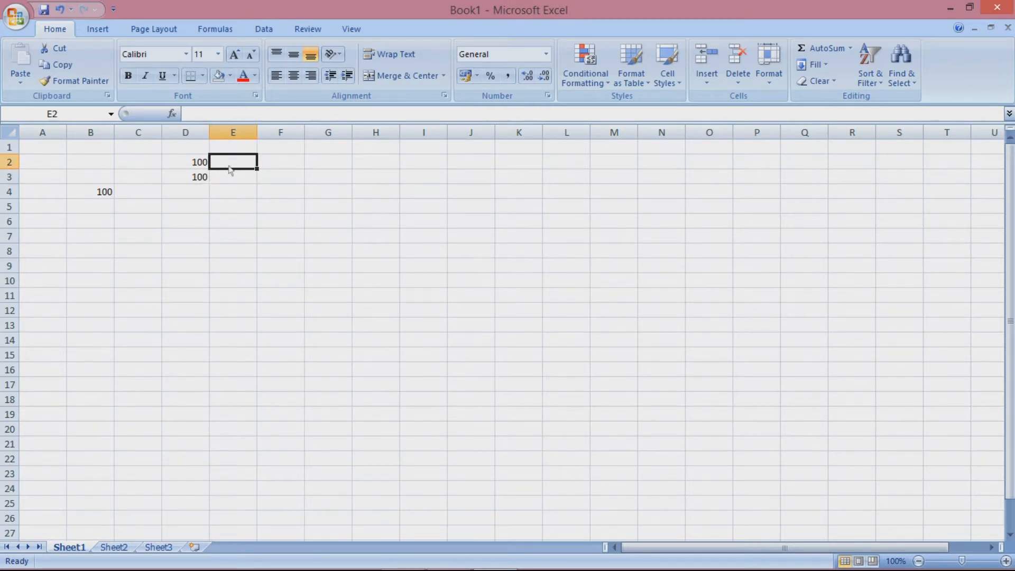
pyautogui.write('200')
pyautogui.press('Return')
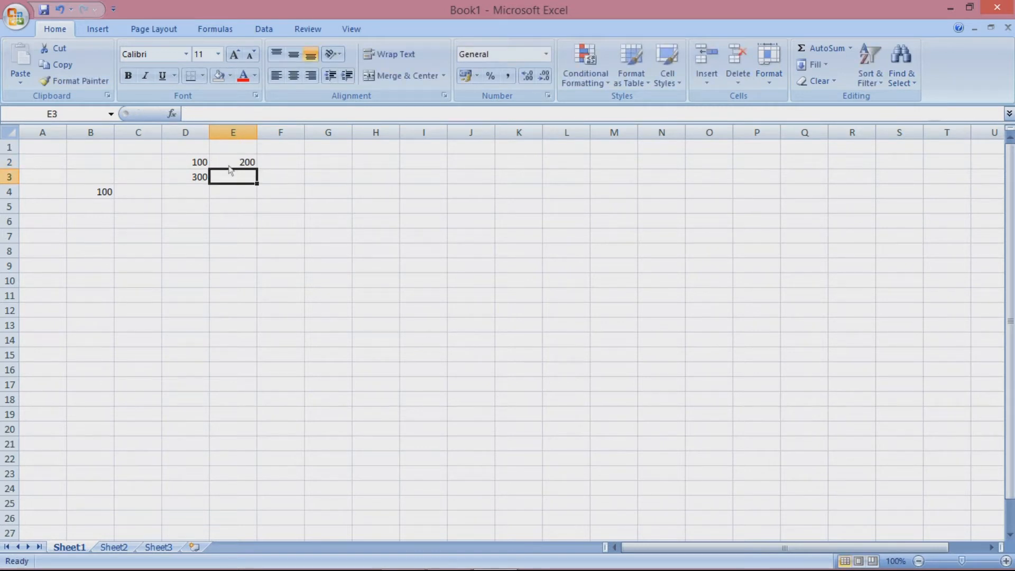
# Check the formula in D3, and copy the formula from D2 into cell F9.
pyautogui.click(188, 180)
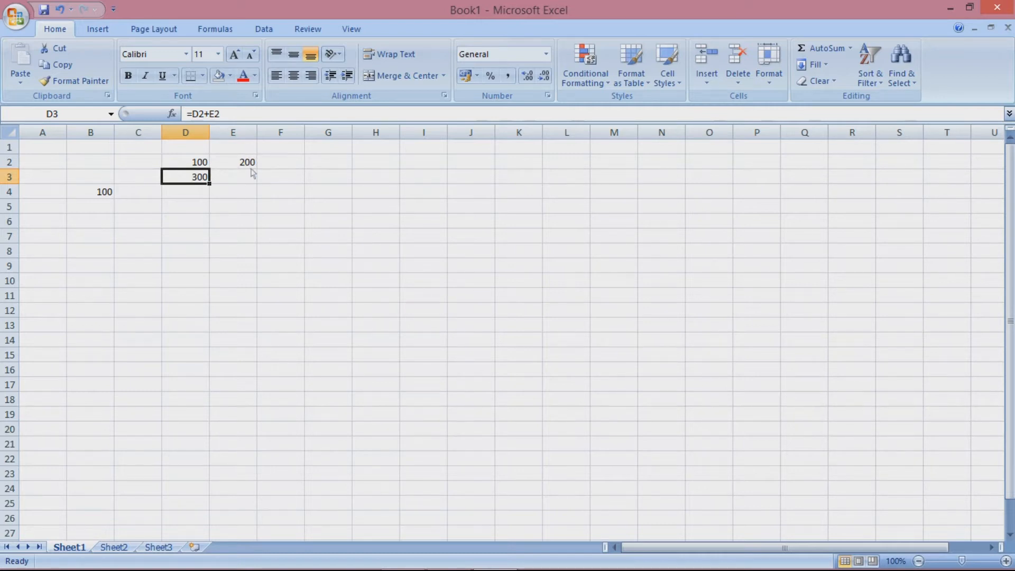
pyautogui.press('Down')
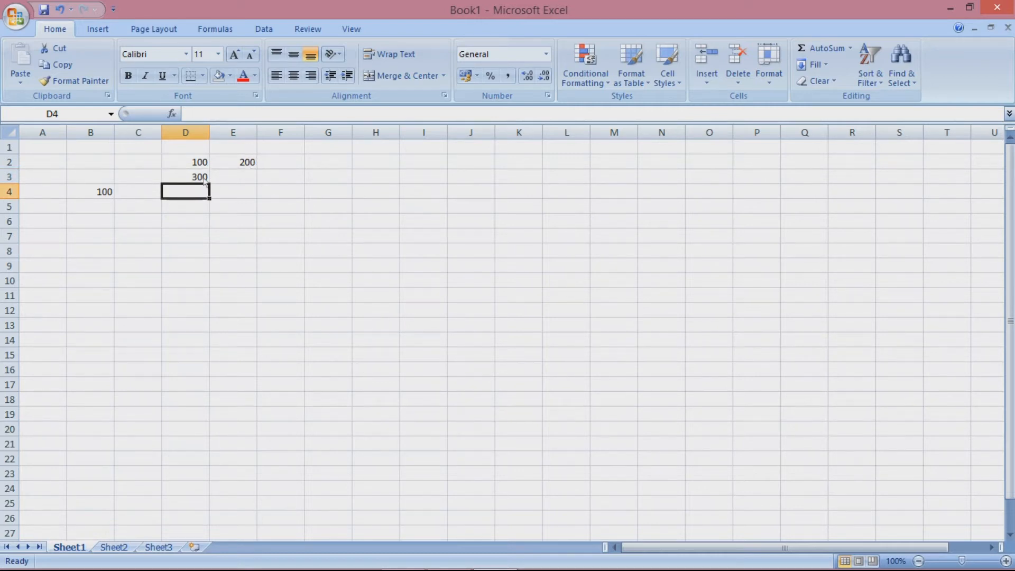
pyautogui.press('Up')
pyautogui.press('Up')
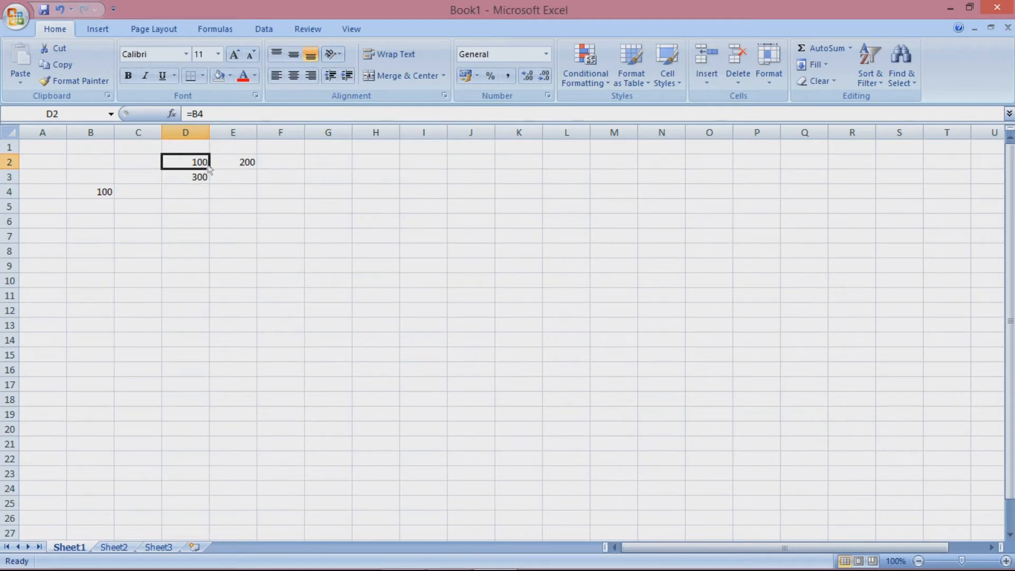
pyautogui.hotkey('ctrl', 'c')
pyautogui.click(280, 271)
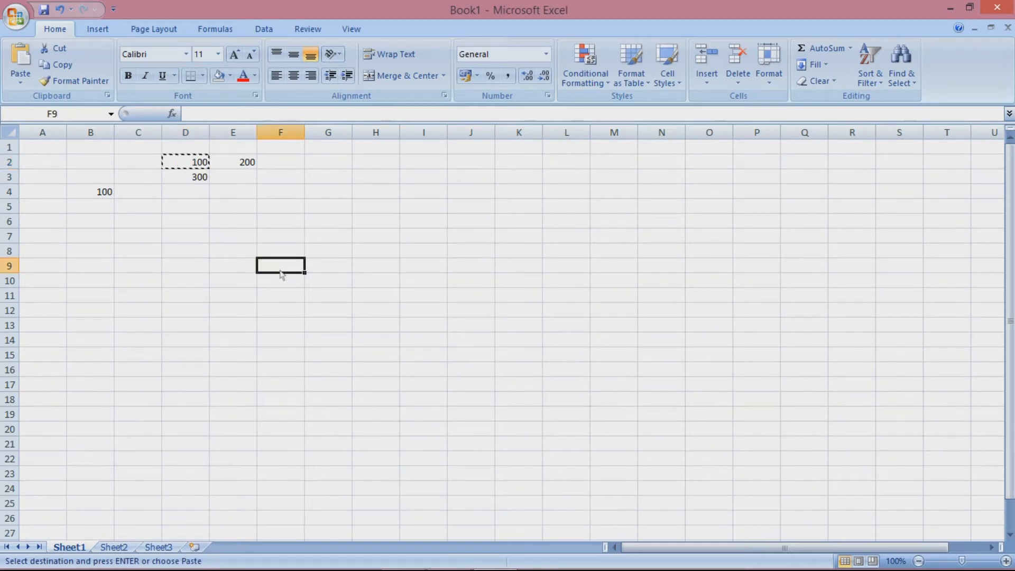
pyautogui.hotkey('ctrl', 'v')
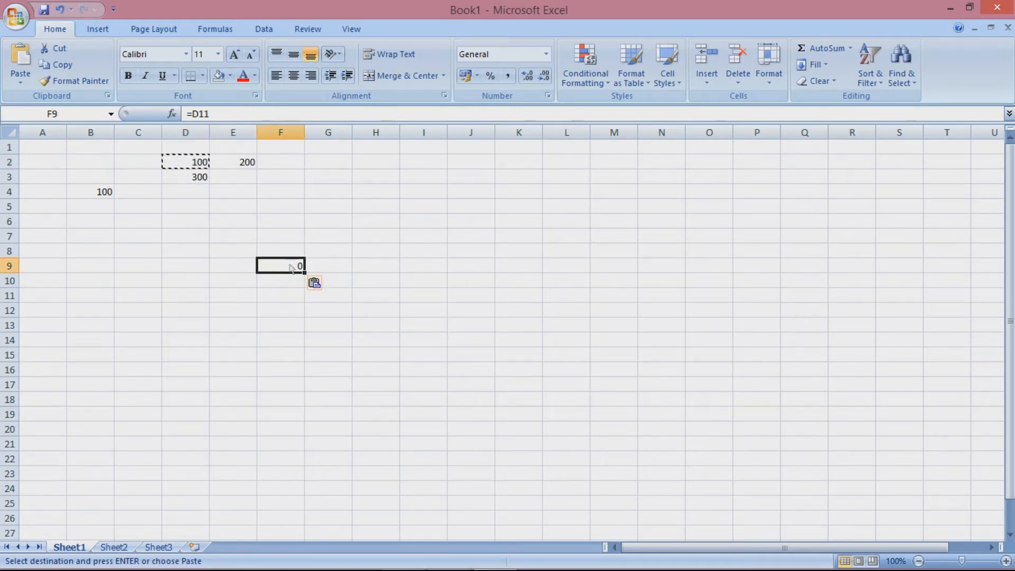
# Trace the column and row offset from the original formula in D2 to its pasted copy in F9.
pyautogui.press('Escape')
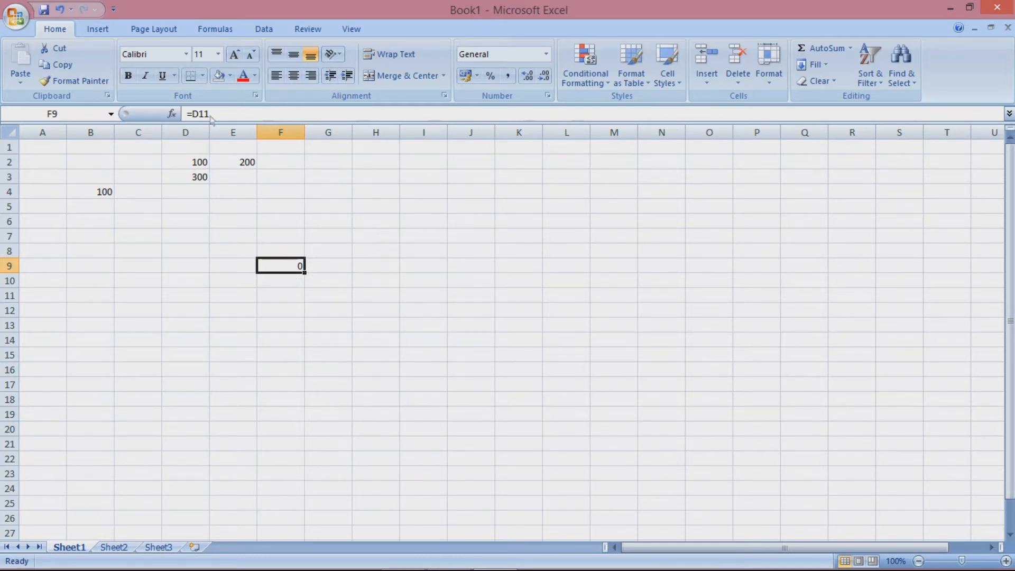
pyautogui.click(206, 167)
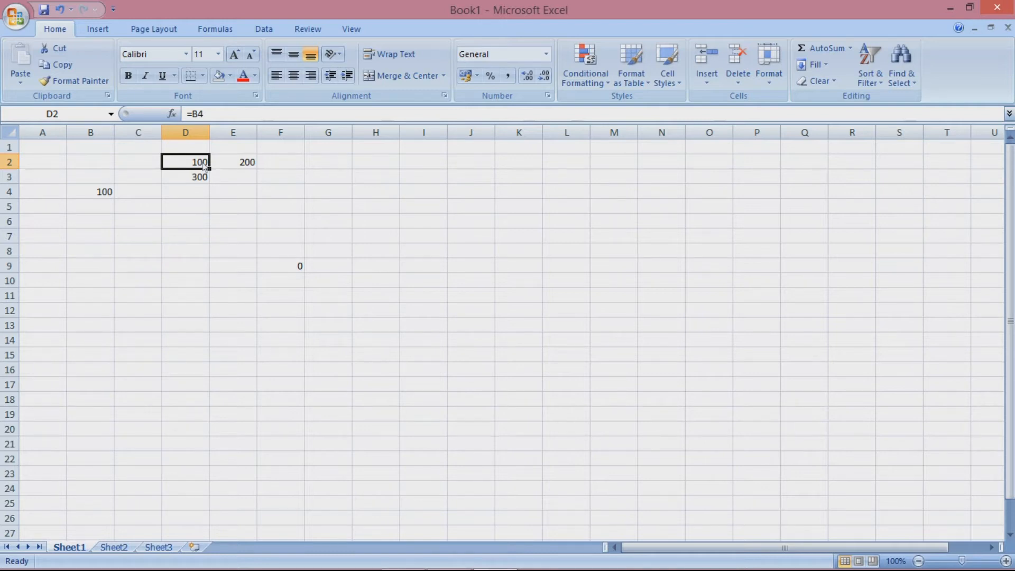
pyautogui.press('Right')
pyautogui.press('Right')
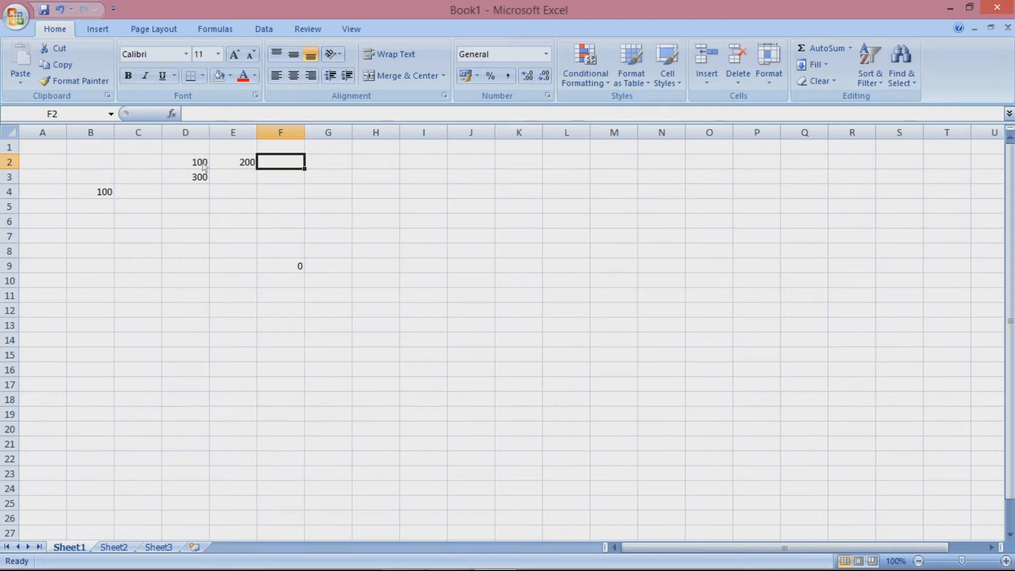
pyautogui.press('Down')
pyautogui.press('Down')
pyautogui.press('Down')
pyautogui.press('Down')
pyautogui.press('Down')
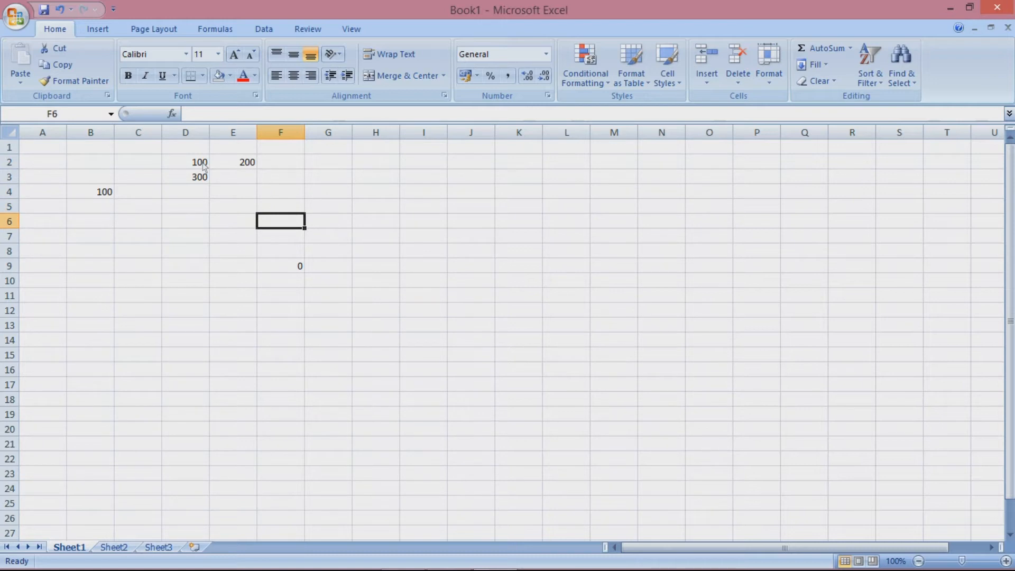
pyautogui.press('Down')
pyautogui.press('Down')
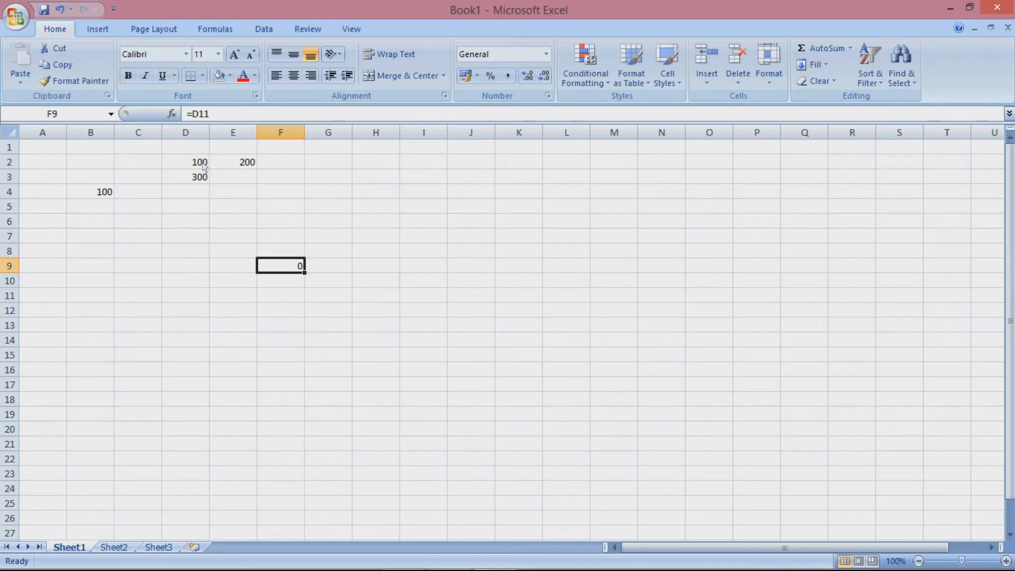
pyautogui.click(206, 168)
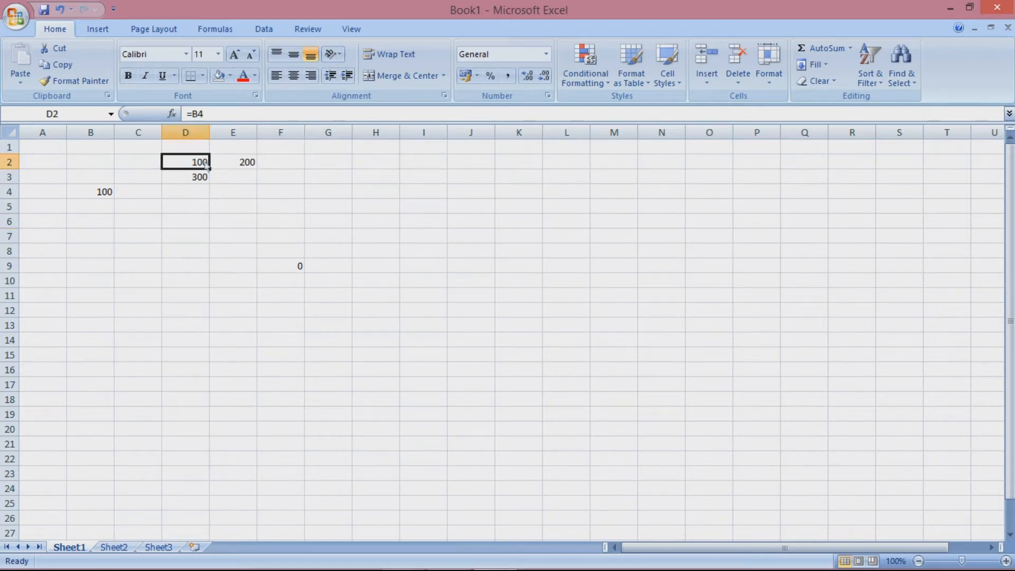
pyautogui.click(285, 167)
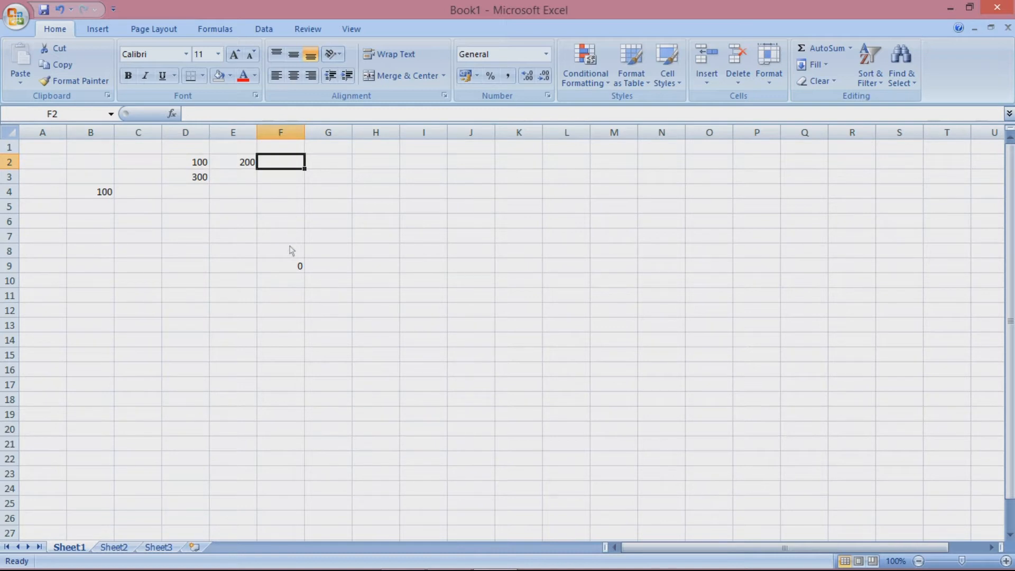
pyautogui.click(209, 168)
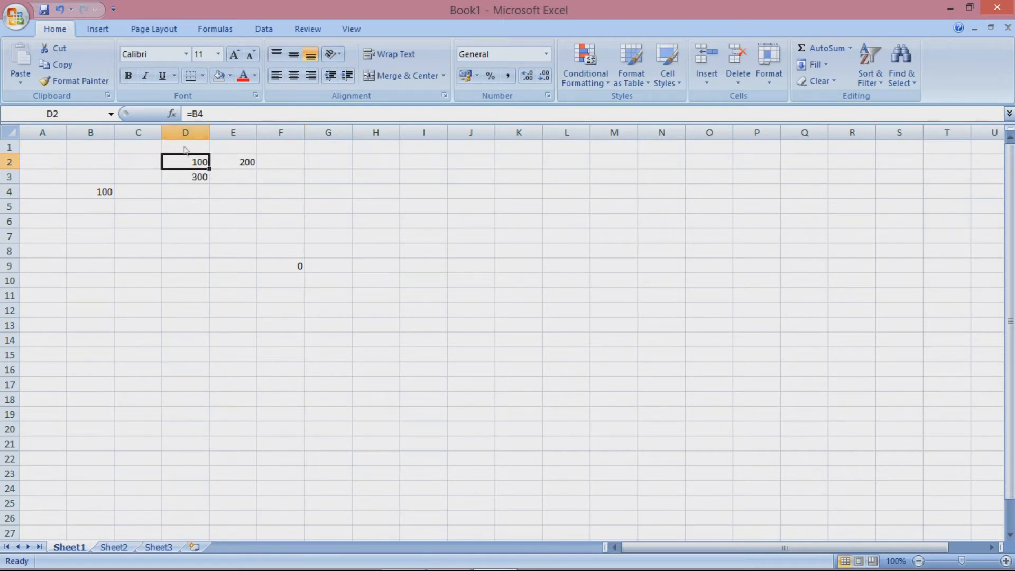
# Trace the same offset from B4 to D11, fill D11 with yellow, and compare it with the formula in F9.
pyautogui.click(106, 197)
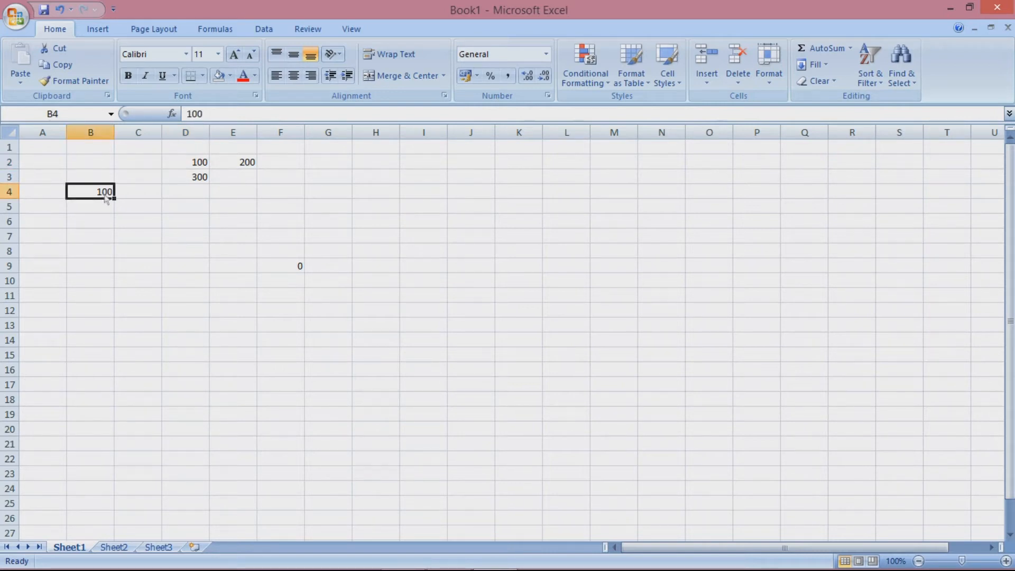
pyautogui.press('Right')
pyautogui.press('Right')
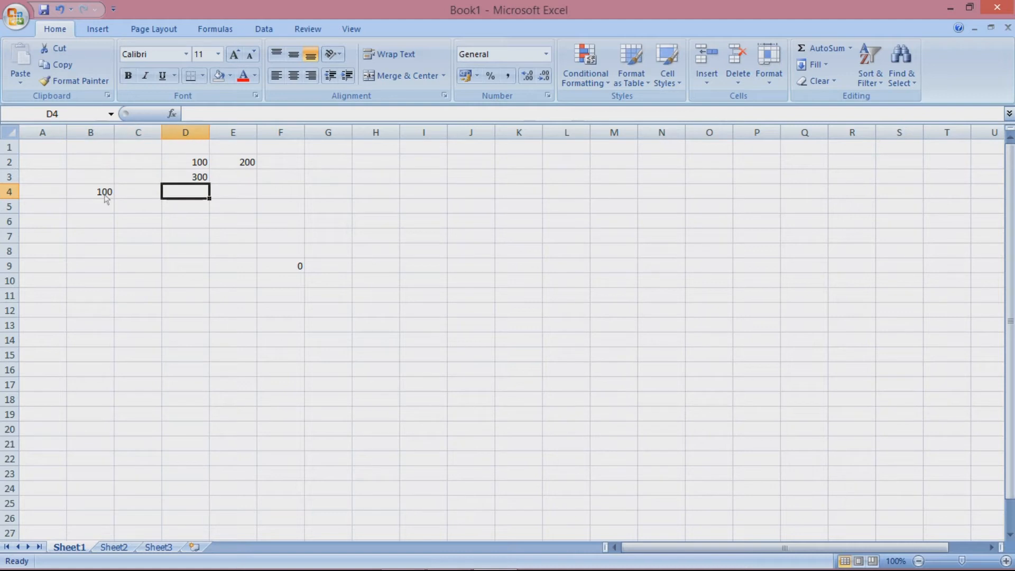
pyautogui.press('Down')
pyautogui.press('Down')
pyautogui.press('Down')
pyautogui.press('Down')
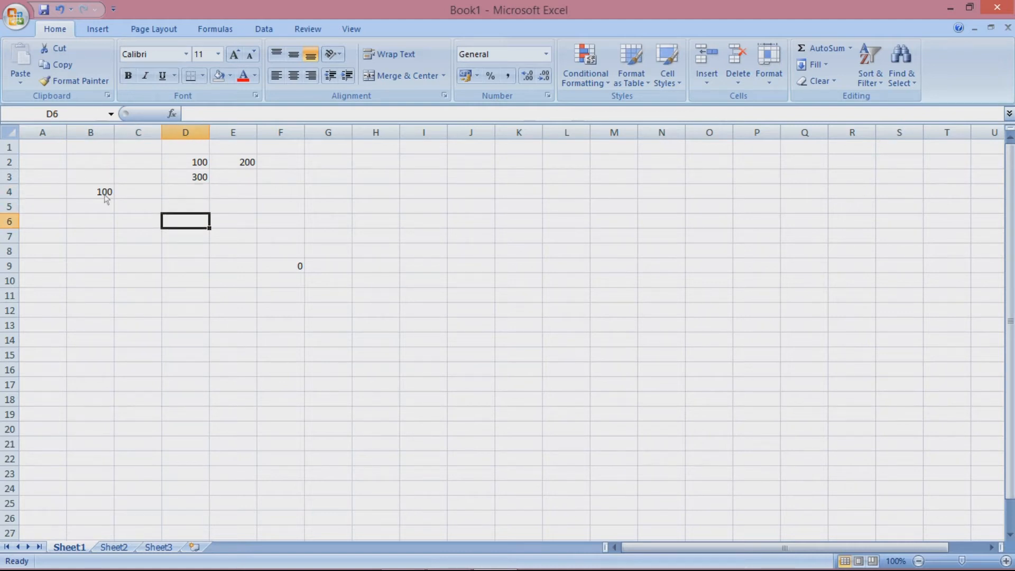
pyautogui.press('Down')
pyautogui.press('Down')
pyautogui.press('Down')
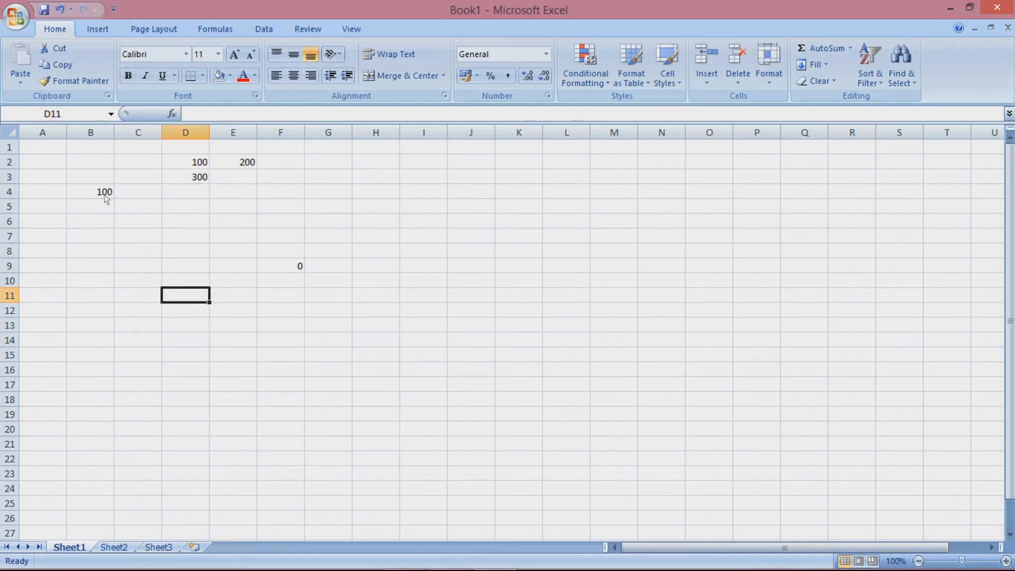
pyautogui.click(231, 76)
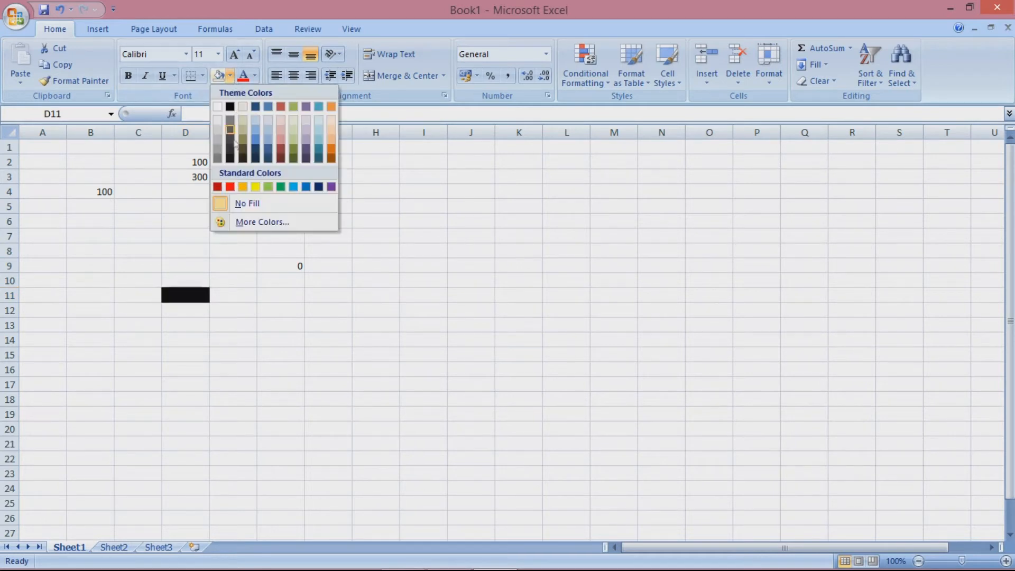
pyautogui.click(256, 187)
pyautogui.click(297, 266)
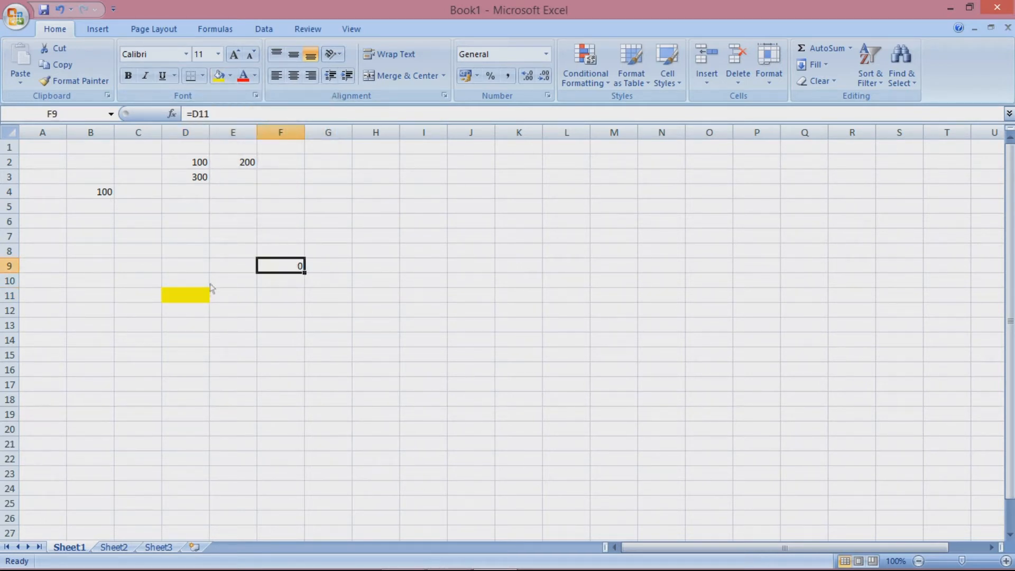
pyautogui.click(202, 298)
pyautogui.click(280, 268)
# Copy the relative reference formula from D2 into cell E7.
pyautogui.click(208, 167)
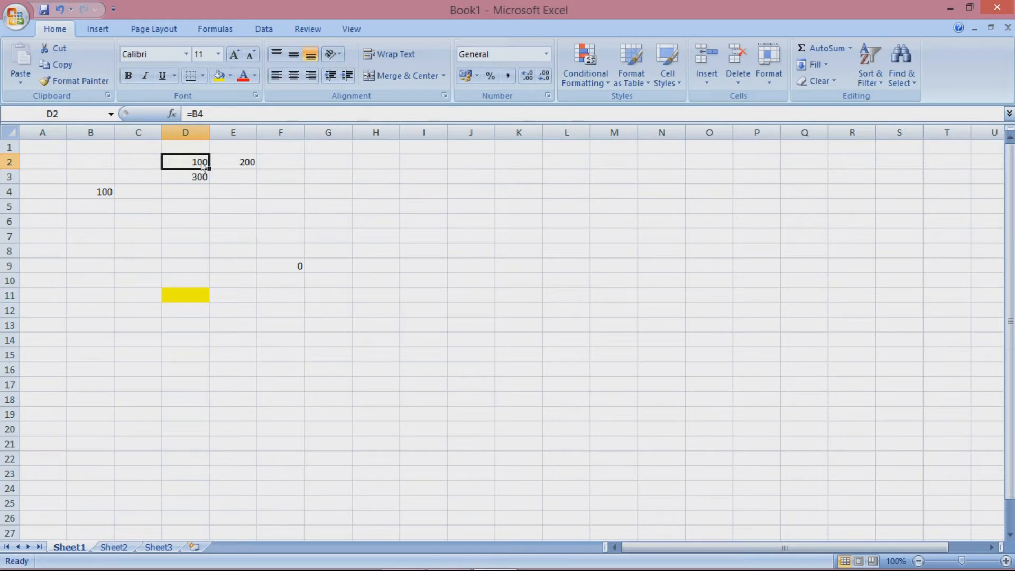
pyautogui.hotkey('ctrl', 'c')
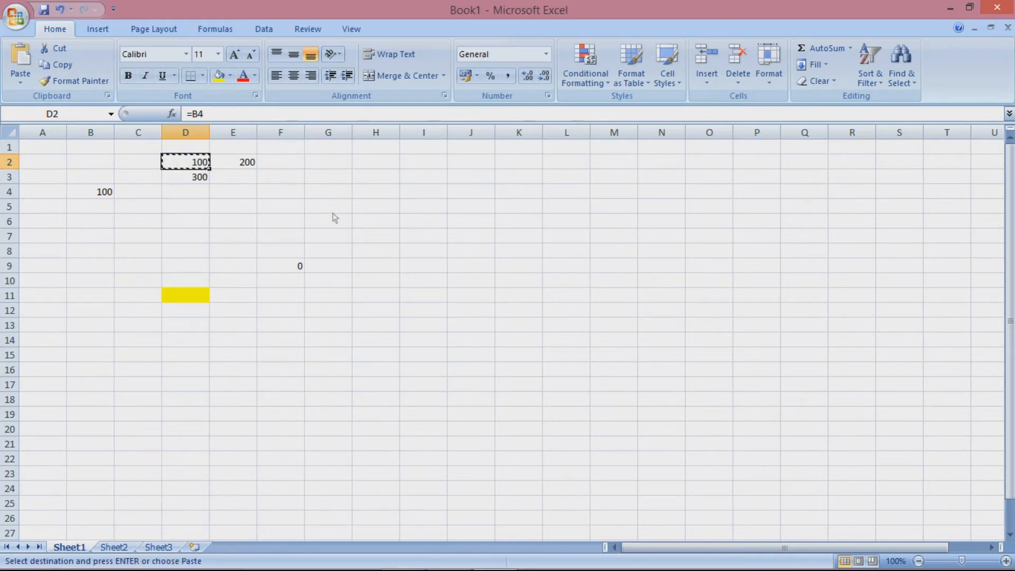
pyautogui.click(243, 239)
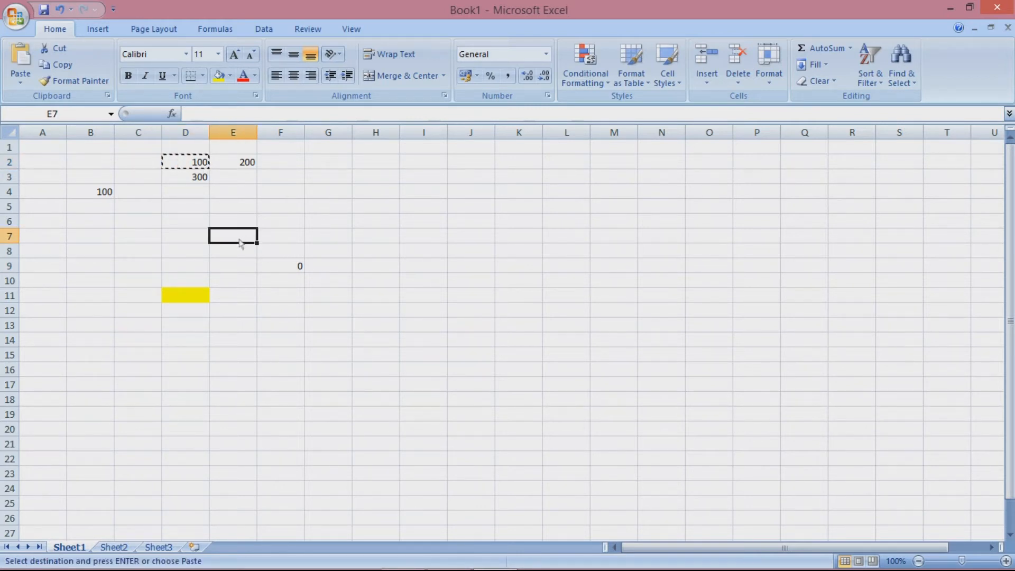
pyautogui.hotkey('ctrl', 'v')
pyautogui.press('Escape')
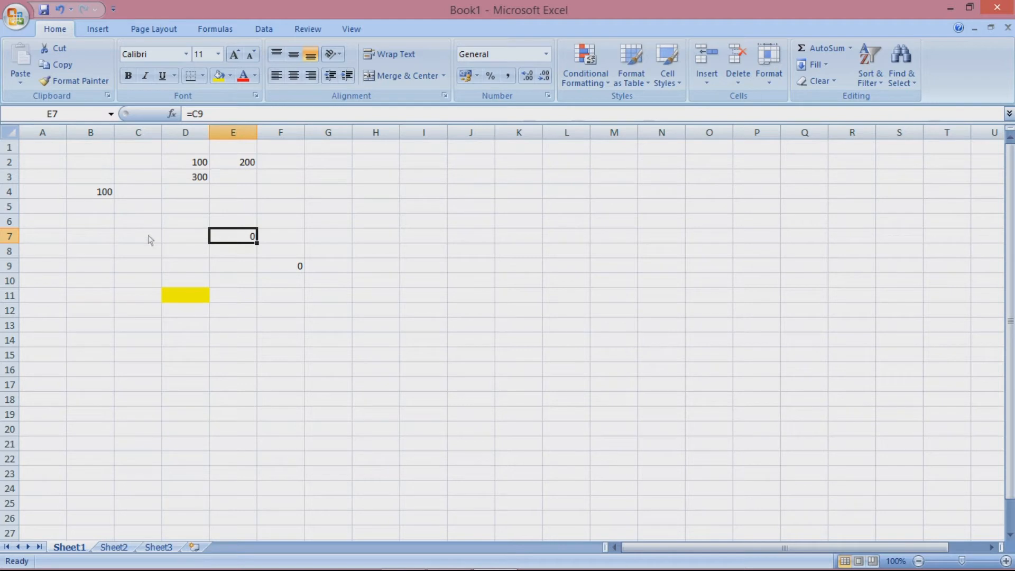
# Check the cell referenced by E7 and trace the column and row offset from D2 to E7.
pyautogui.click(153, 269)
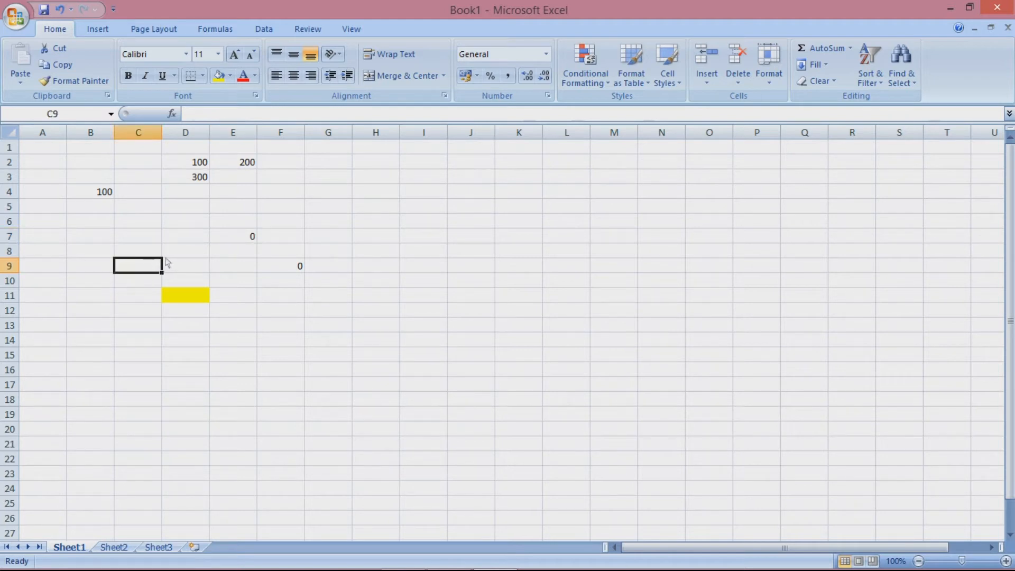
pyautogui.click(249, 243)
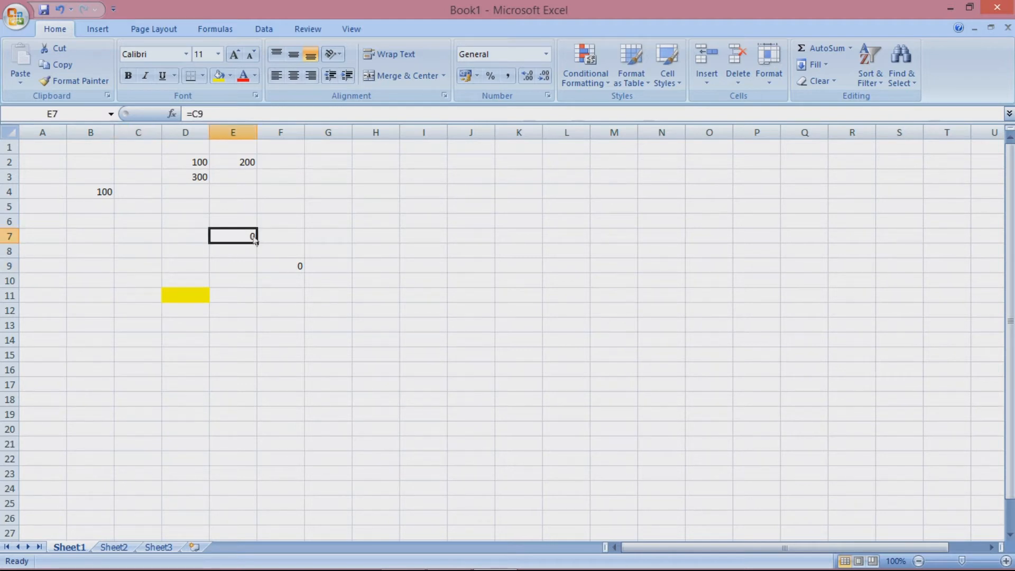
pyautogui.click(199, 165)
pyautogui.click(246, 169)
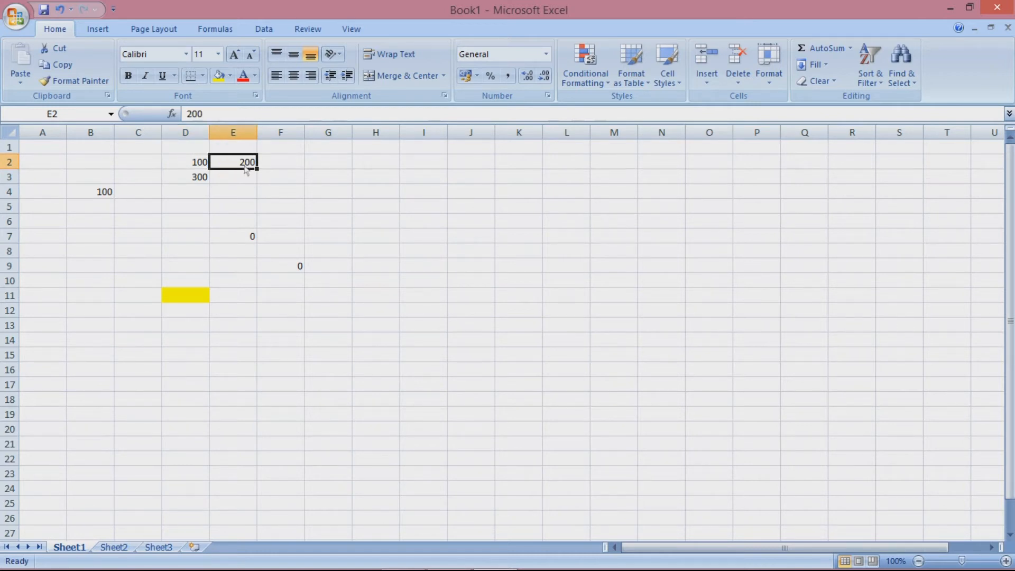
pyautogui.press('Down')
pyautogui.press('Down')
pyautogui.press('Down')
pyautogui.press('Down')
pyautogui.press('Down')
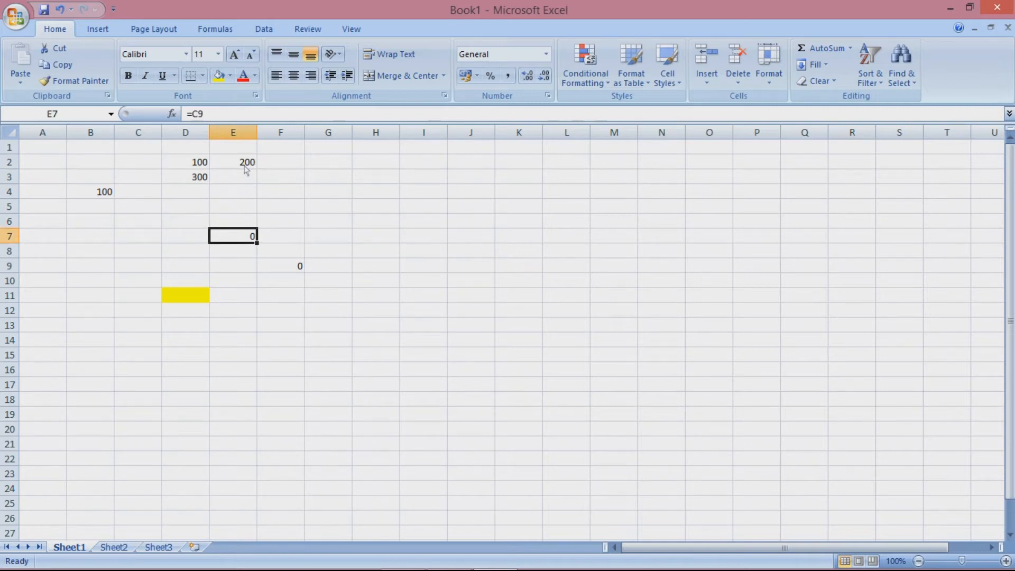
# Trace the matching offset from B4 to C9, and compare the pasted formulas in F9 and E7.
pyautogui.click(199, 167)
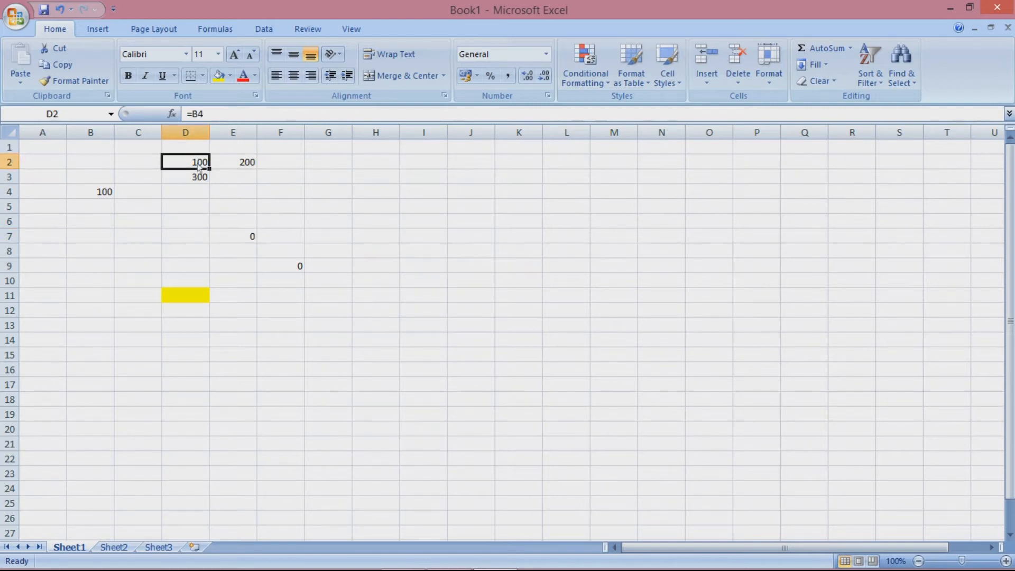
pyautogui.click(108, 199)
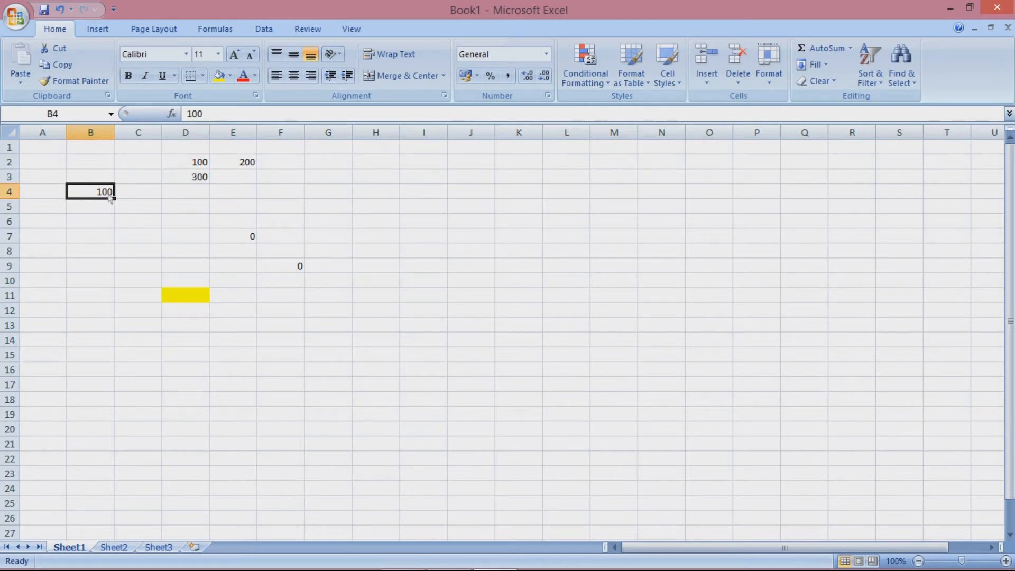
pyautogui.press('Right')
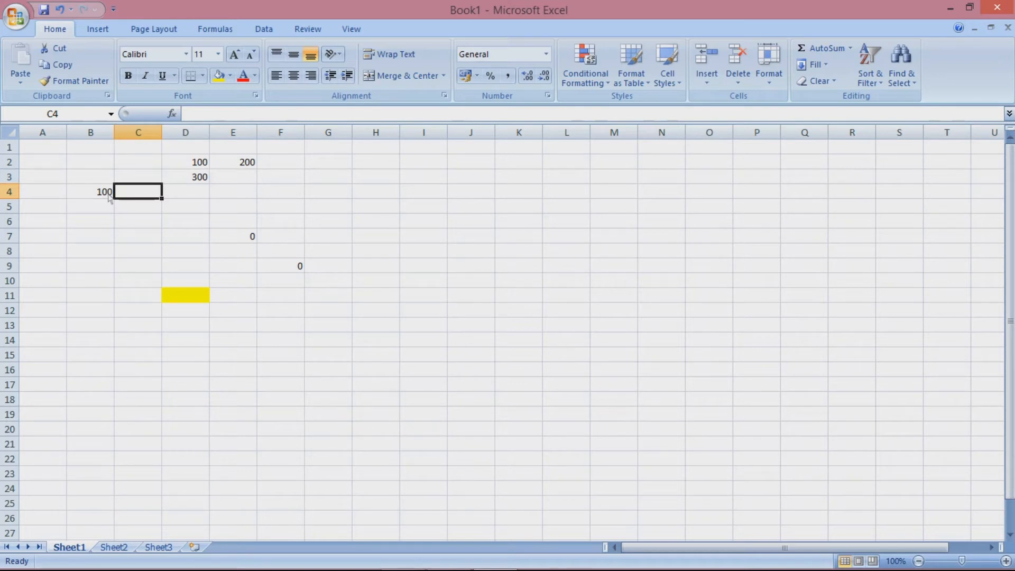
pyautogui.press('Down')
pyautogui.press('Down')
pyautogui.press('Down')
pyautogui.press('Down')
pyautogui.press('Down')
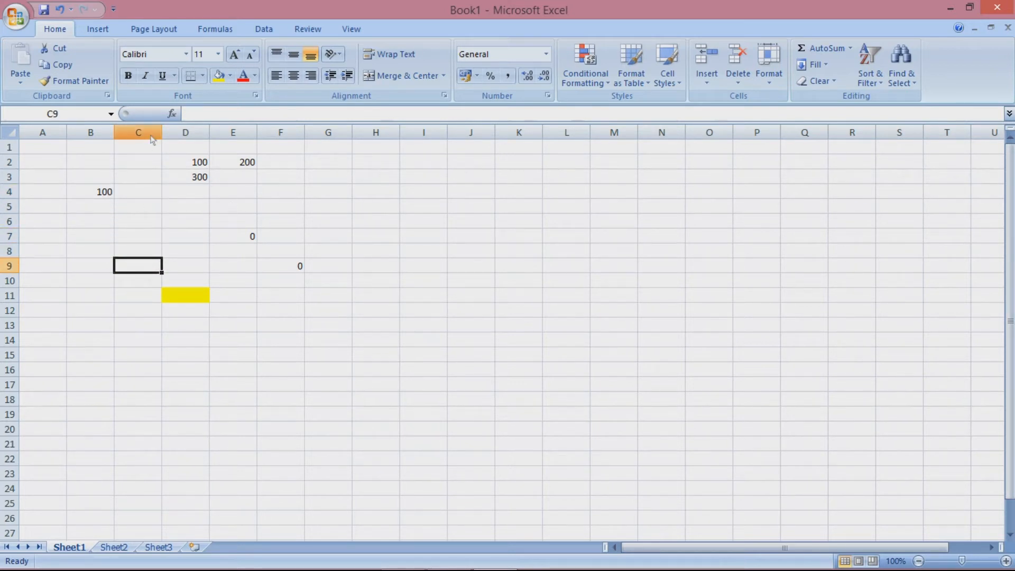
pyautogui.click(296, 265)
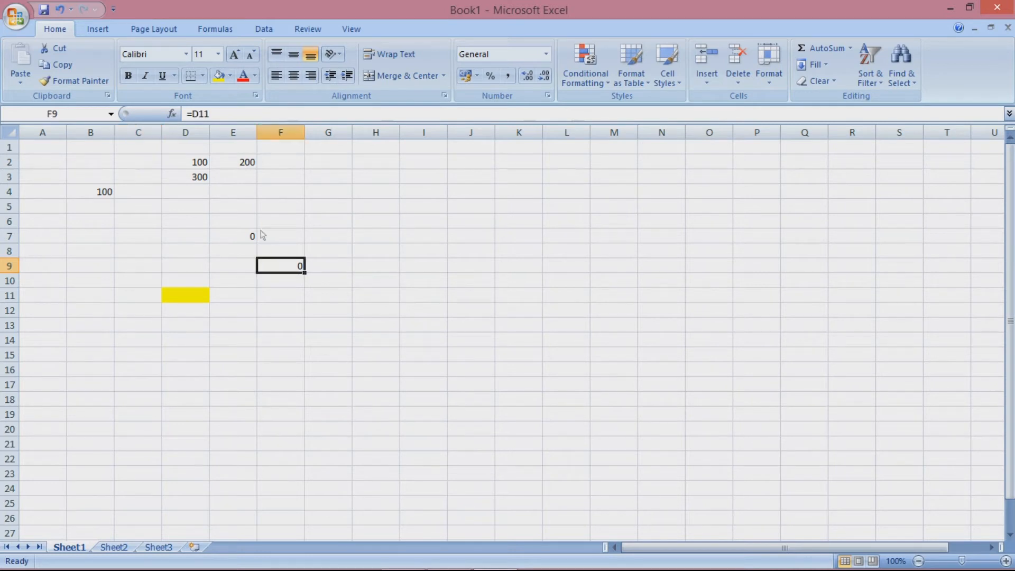
pyautogui.click(245, 249)
pyautogui.click(244, 241)
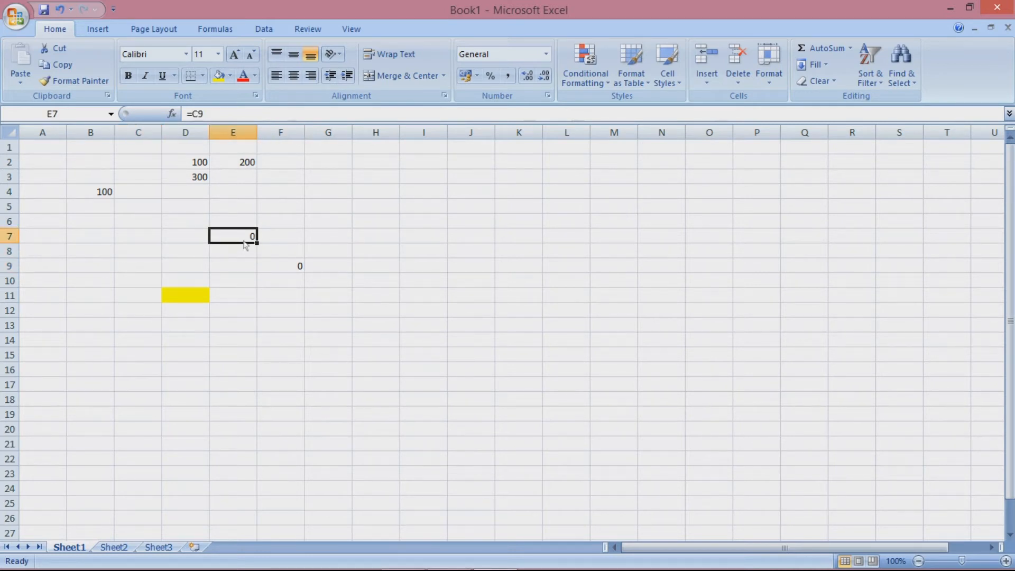
# Change the reference in D2 to the absolute form =$B$4.
pyautogui.click(207, 166)
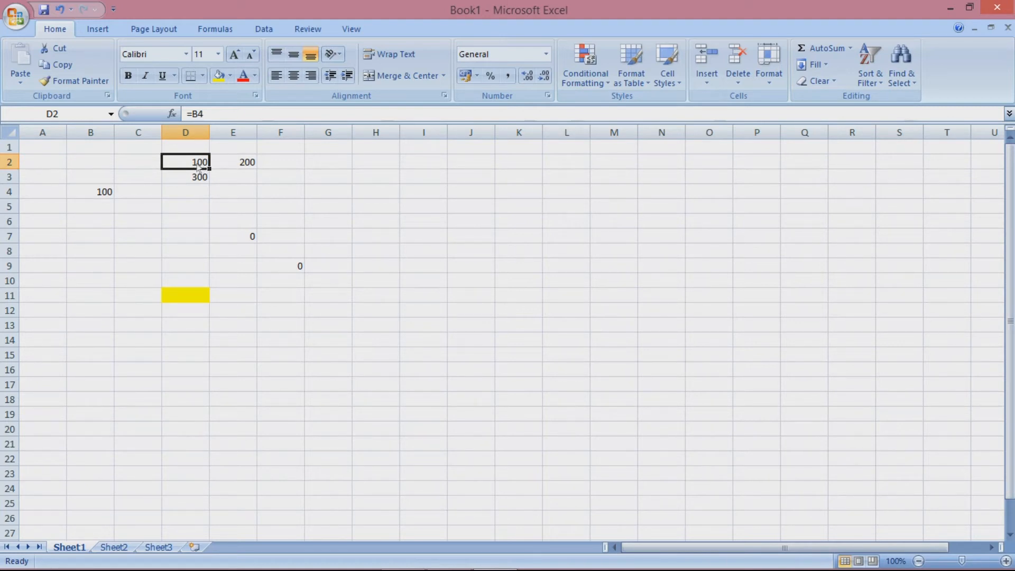
pyautogui.click(198, 114)
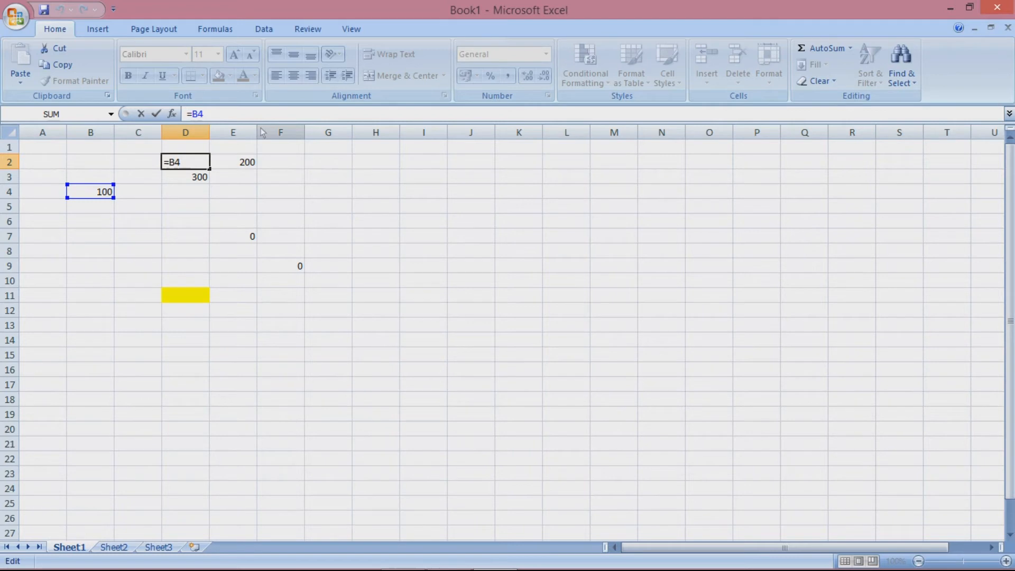
pyautogui.press('F4')
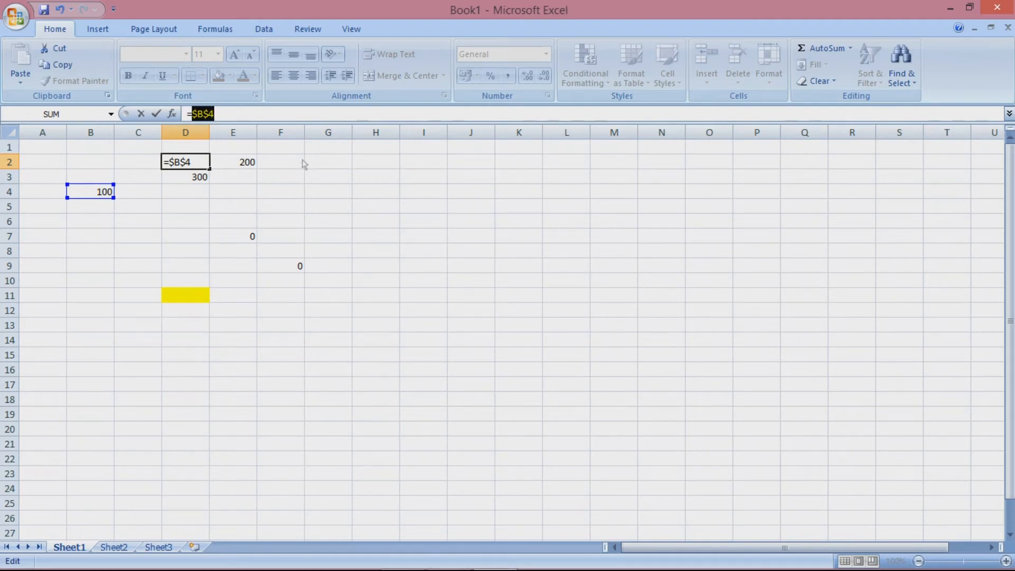
pyautogui.press('Return')
# Copy the absolute reference formula from D2 into cells H3, H7, K5 and K2.
pyautogui.click(193, 164)
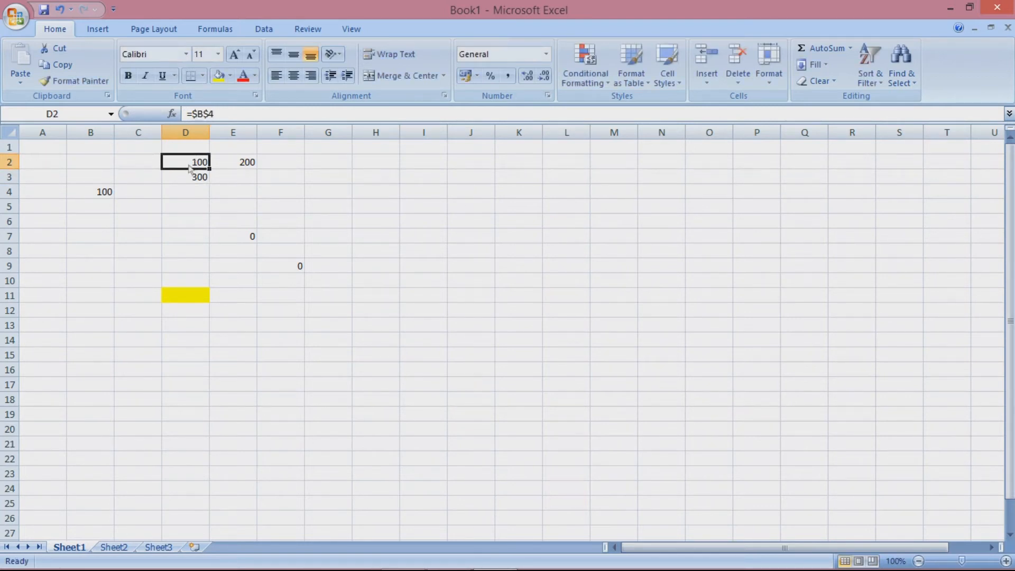
pyautogui.hotkey('ctrl', 'c')
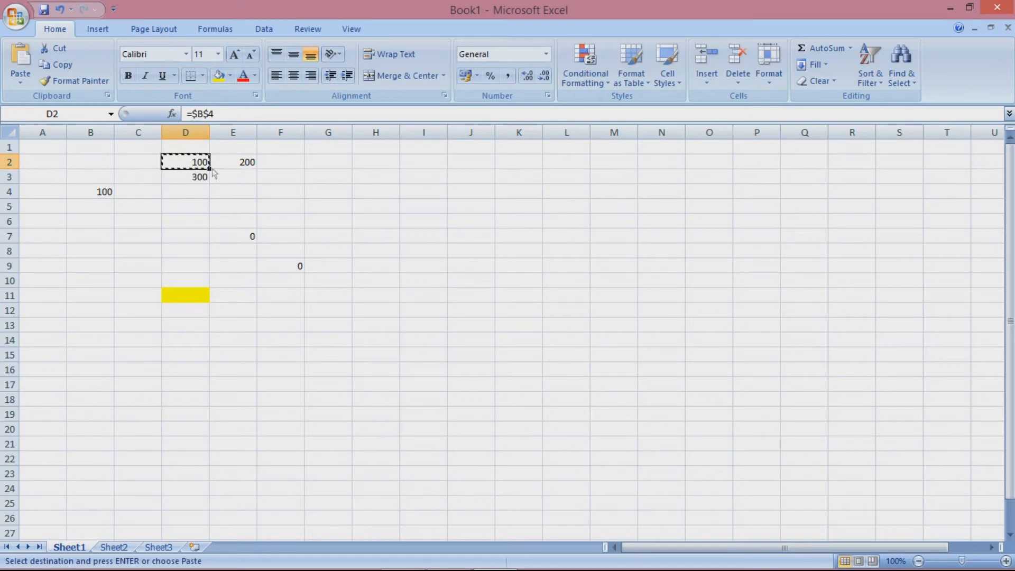
pyautogui.click(389, 180)
pyautogui.hotkey('ctrl', 'v')
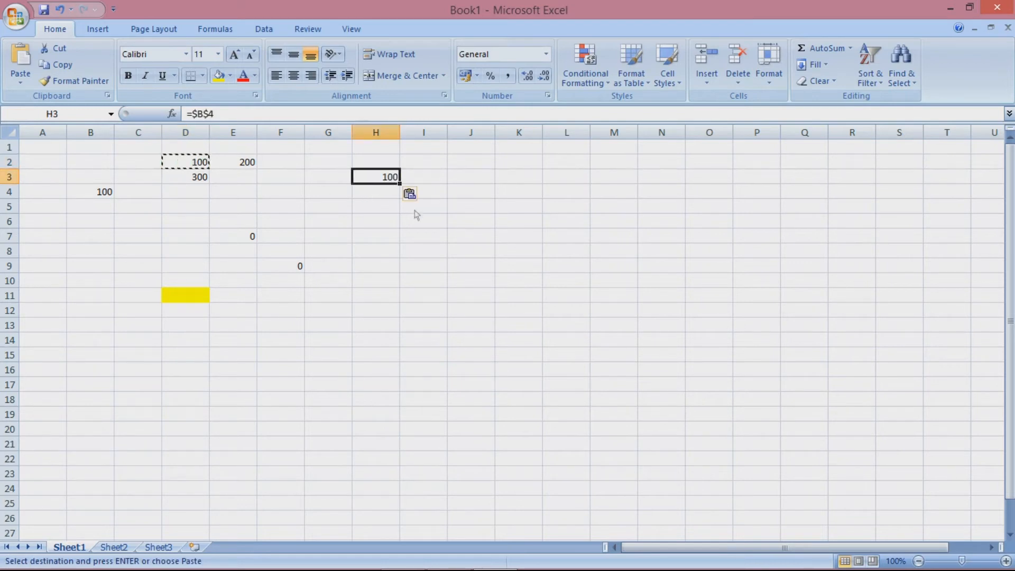
pyautogui.click(394, 240)
pyautogui.hotkey('ctrl', 'v')
pyautogui.click(502, 206)
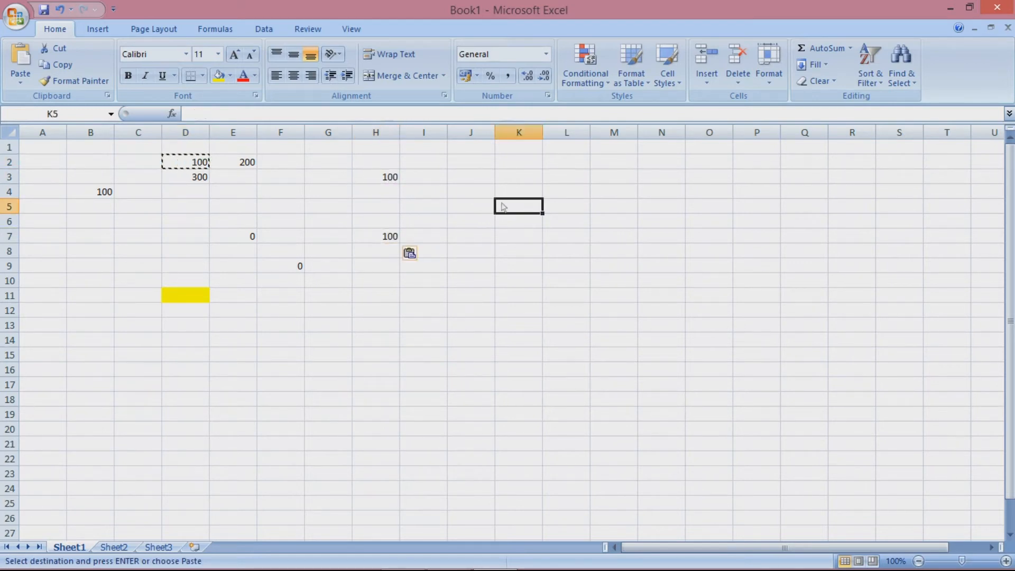
pyautogui.hotkey('ctrl', 'v')
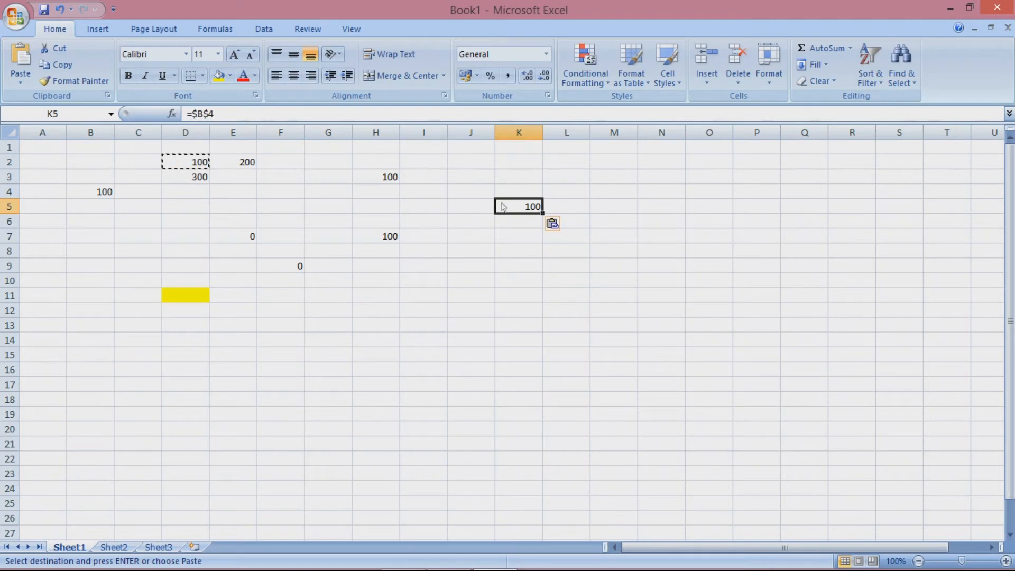
pyautogui.click(535, 167)
pyautogui.hotkey('ctrl', 'v')
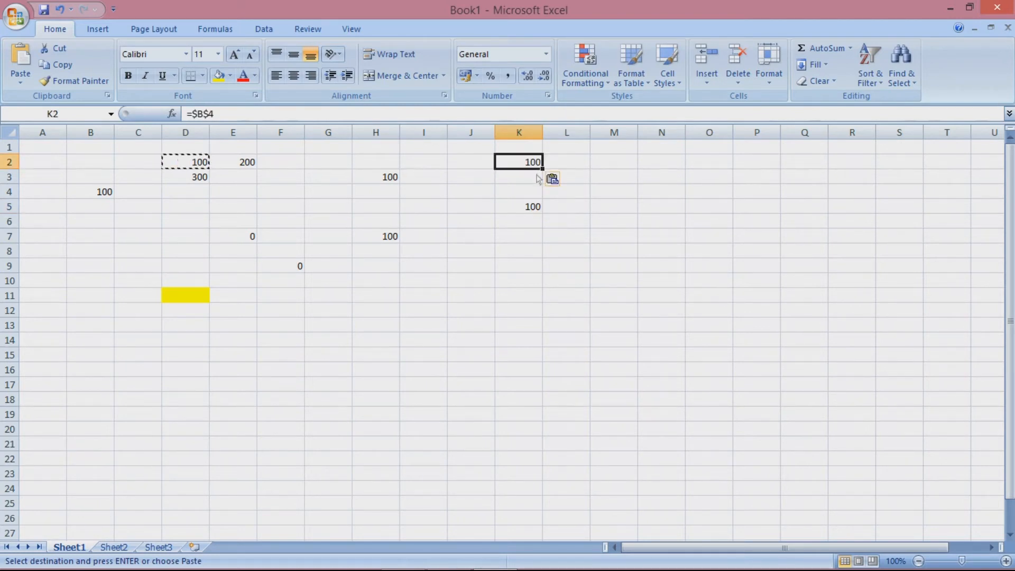
pyautogui.click(468, 196)
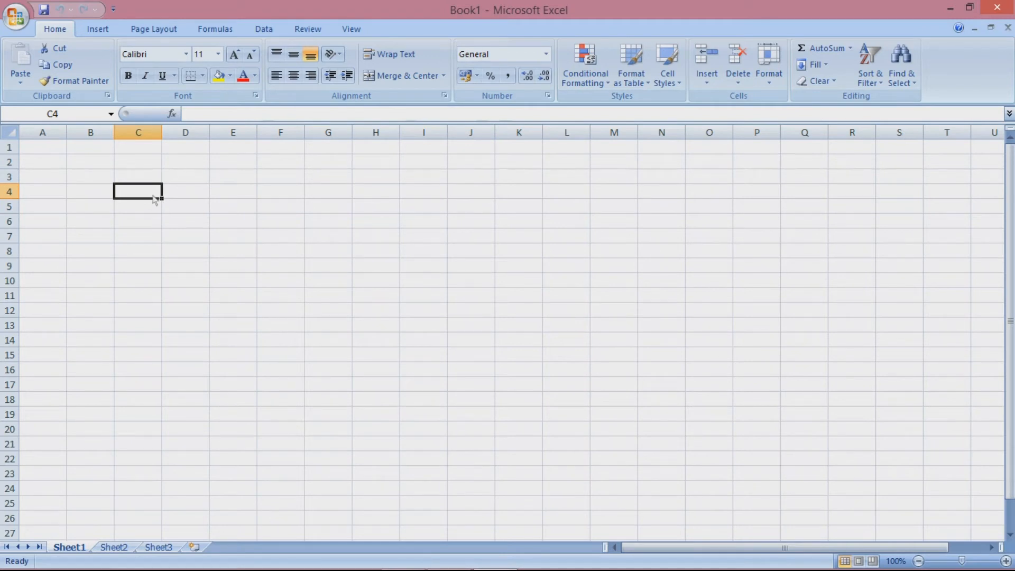
# Enter 10 in C4 and 20 in C5 of the blank sheet, and fill the series down to C13.
pyautogui.write('10')
pyautogui.press('Return')
pyautogui.click(160, 194)
pyautogui.click(157, 209)
pyautogui.write('20')
pyautogui.press('Return')
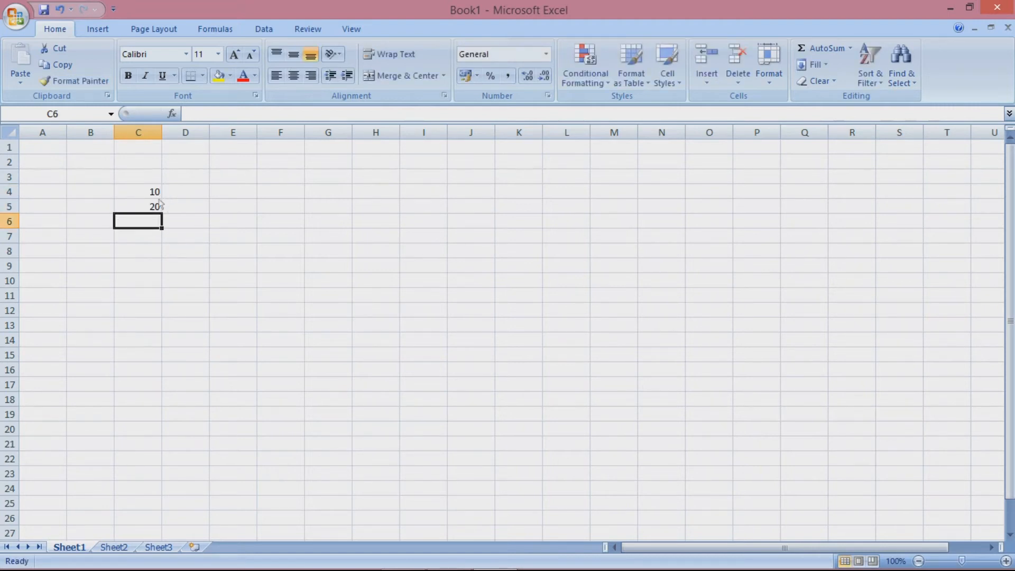
pyautogui.moveTo(158, 198); pyautogui.dragTo(165, 332)
# Enter the relative formula =C4 in D4 and fill it down to D13.
pyautogui.click(193, 199)
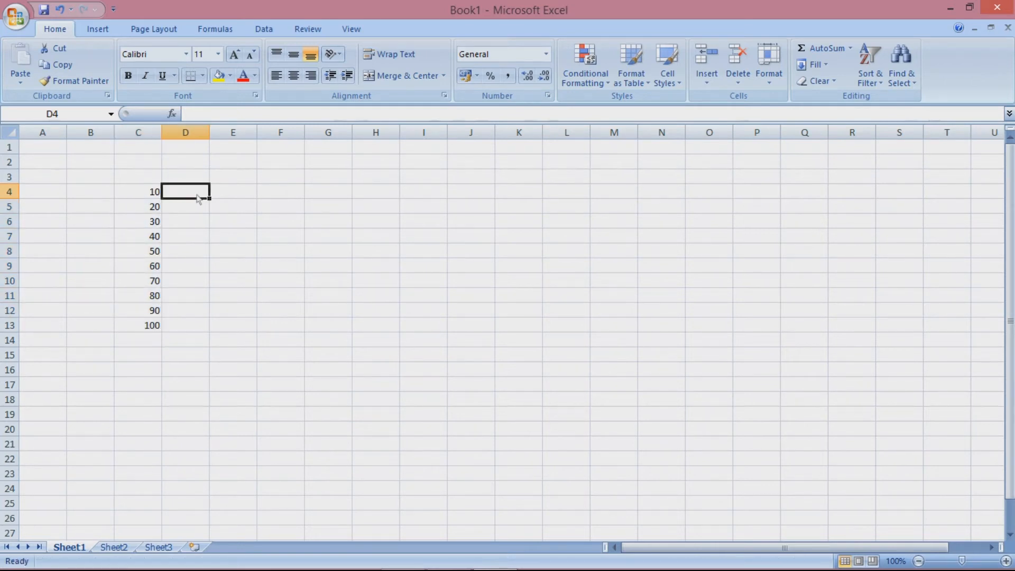
pyautogui.write('=')
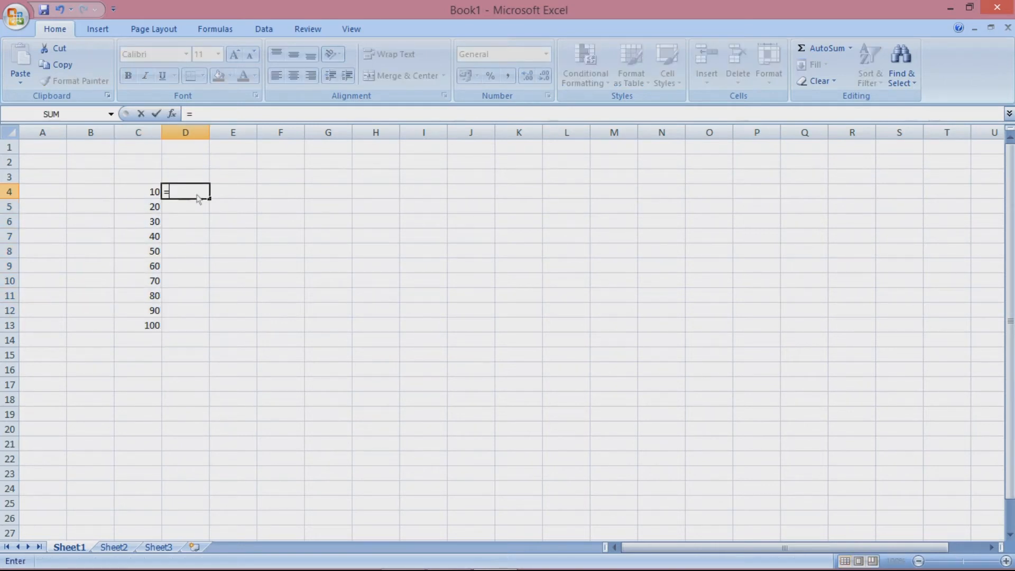
pyautogui.click(150, 195)
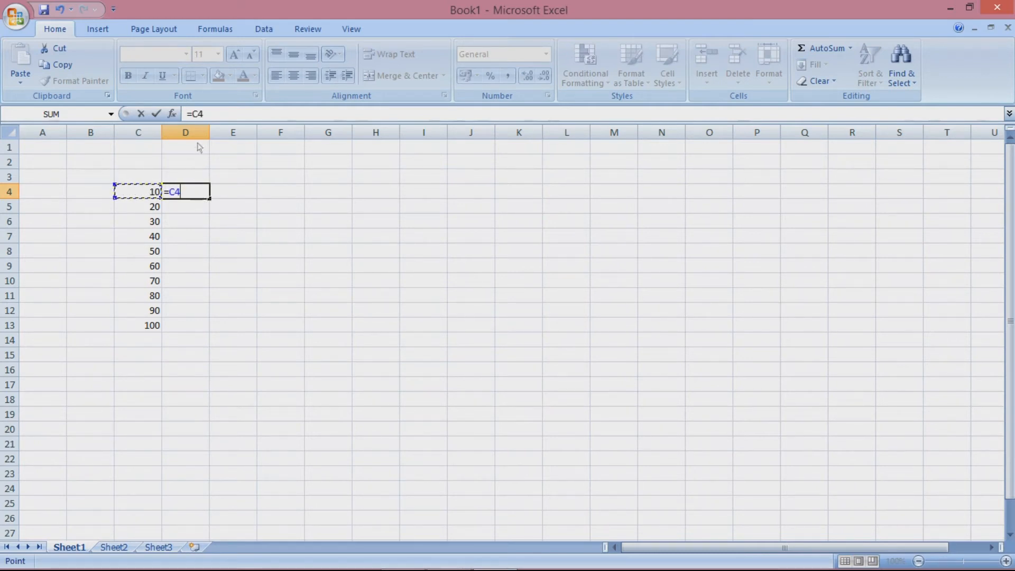
pyautogui.press('Return')
pyautogui.click(203, 196)
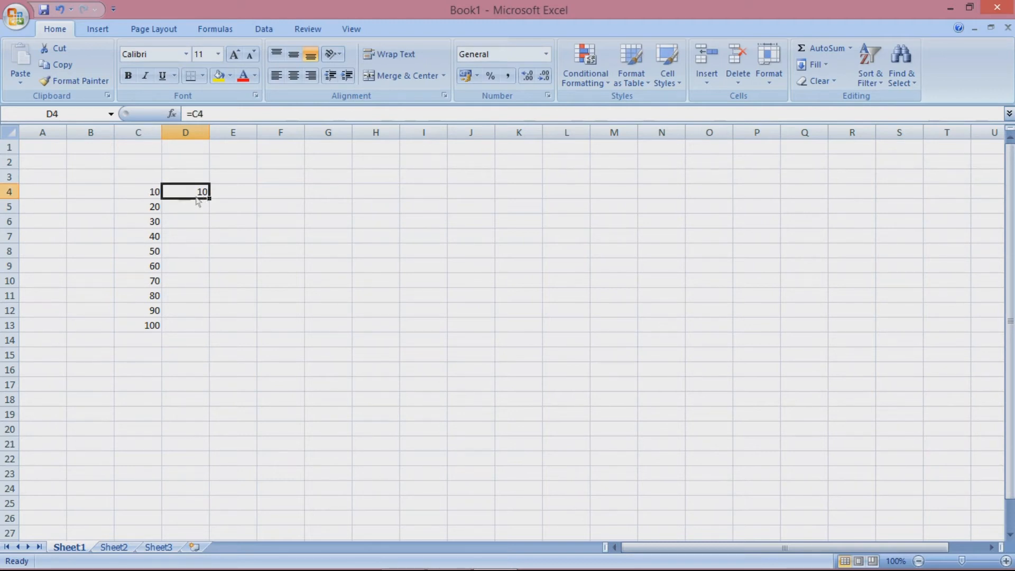
pyautogui.moveTo(210, 200); pyautogui.dragTo(211, 333)
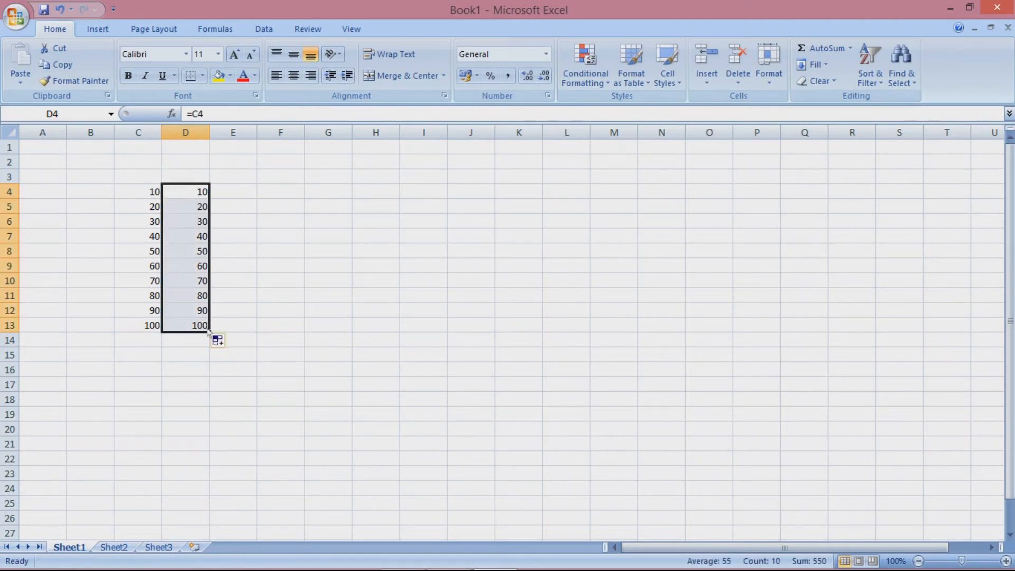
# Compare the formulas in D4, D5, D6 and D13 with the cells they reference in column C.
pyautogui.click(206, 196)
pyautogui.click(155, 199)
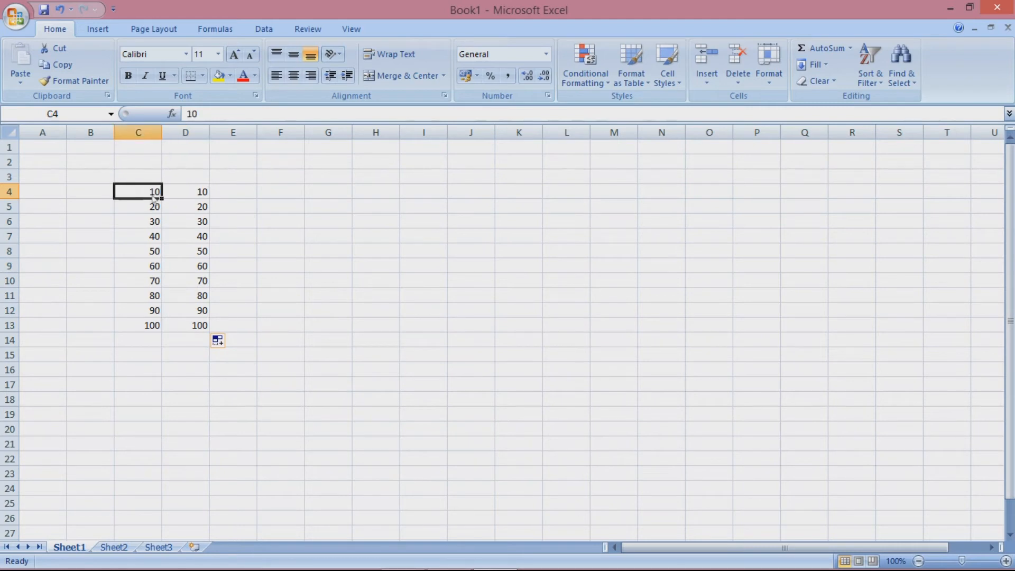
pyautogui.click(204, 329)
pyautogui.click(156, 330)
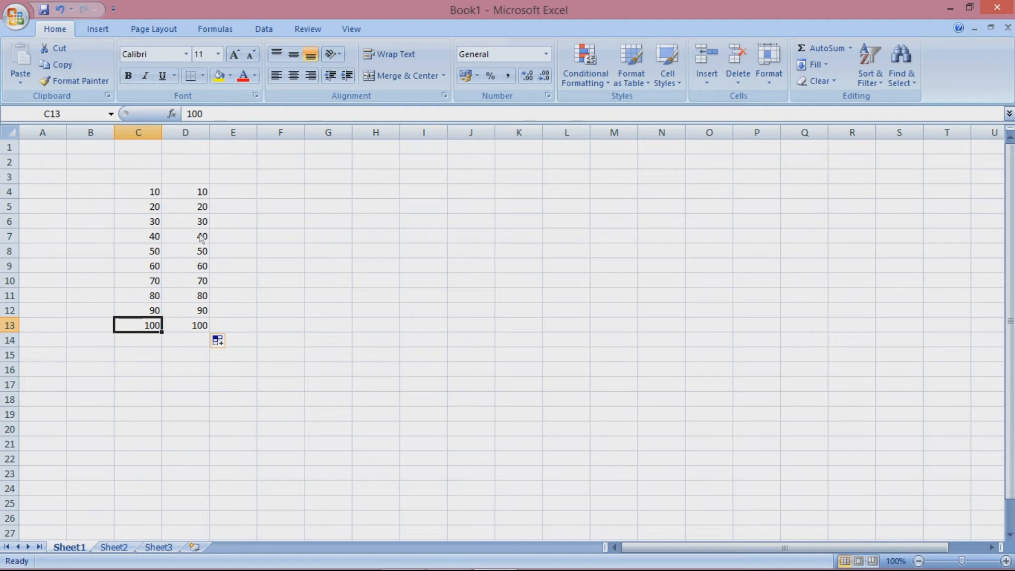
pyautogui.click(206, 197)
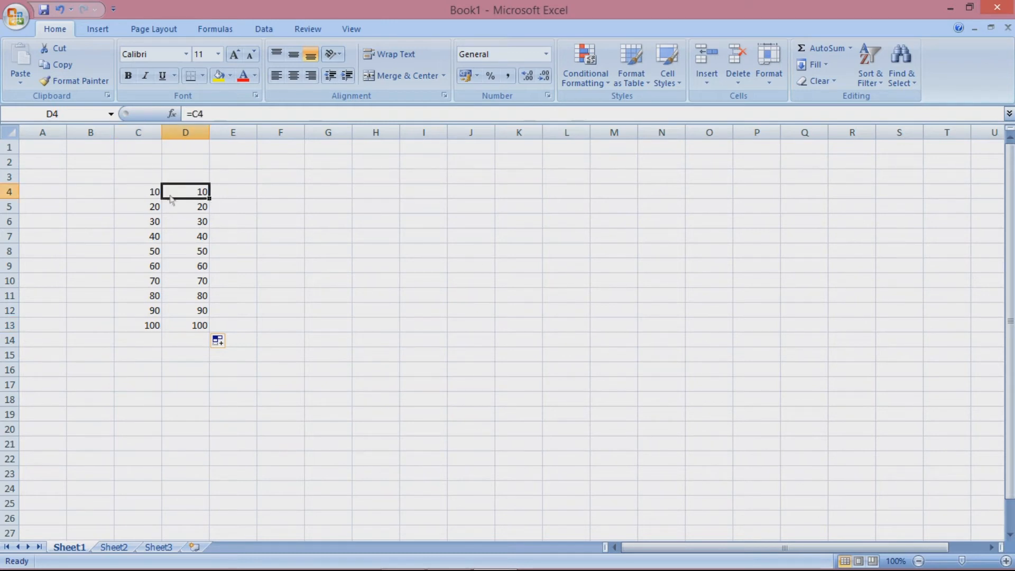
pyautogui.click(206, 210)
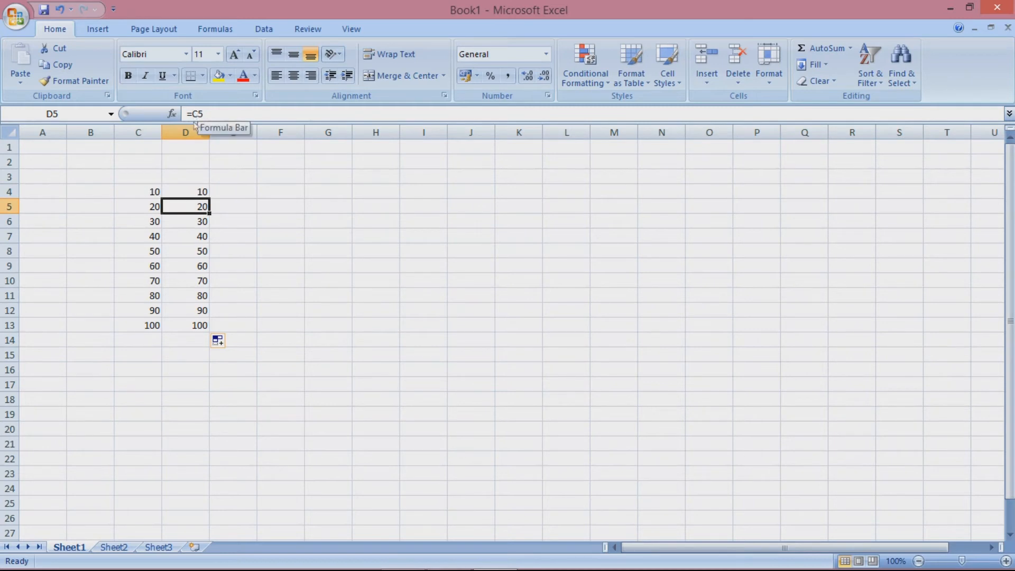
pyautogui.click(208, 194)
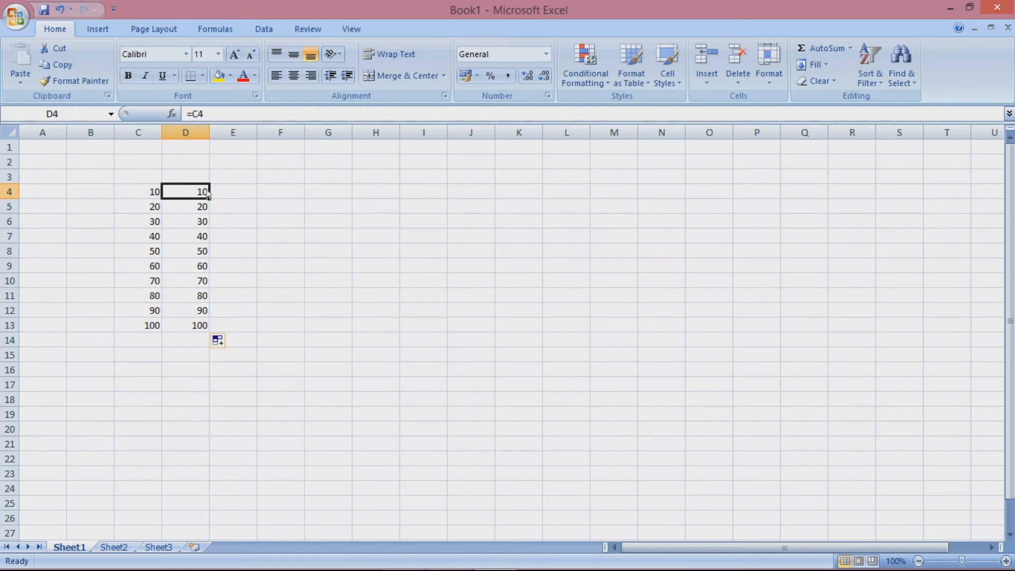
pyautogui.click(206, 210)
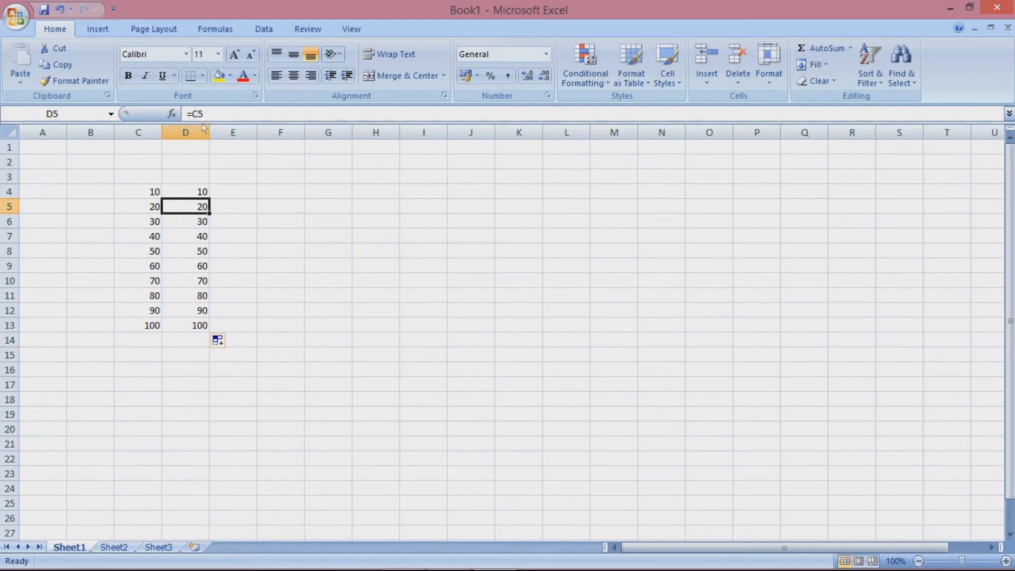
pyautogui.click(203, 226)
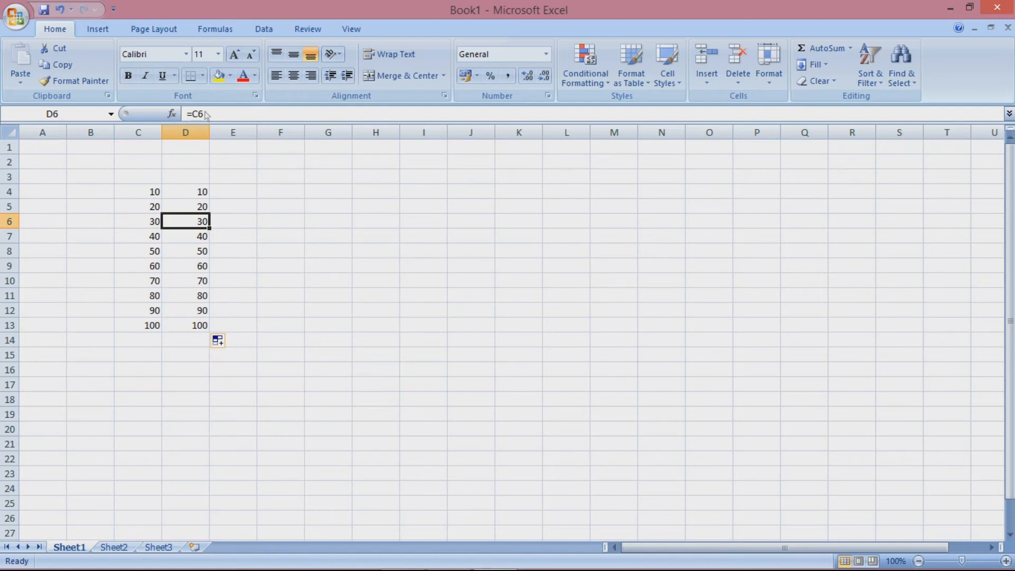
pyautogui.click(151, 224)
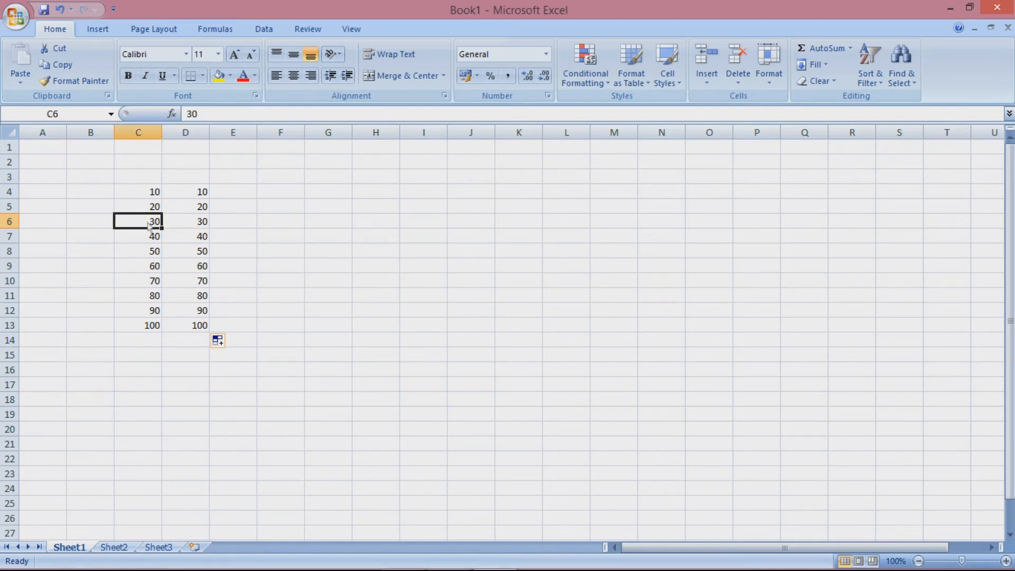
pyautogui.click(189, 228)
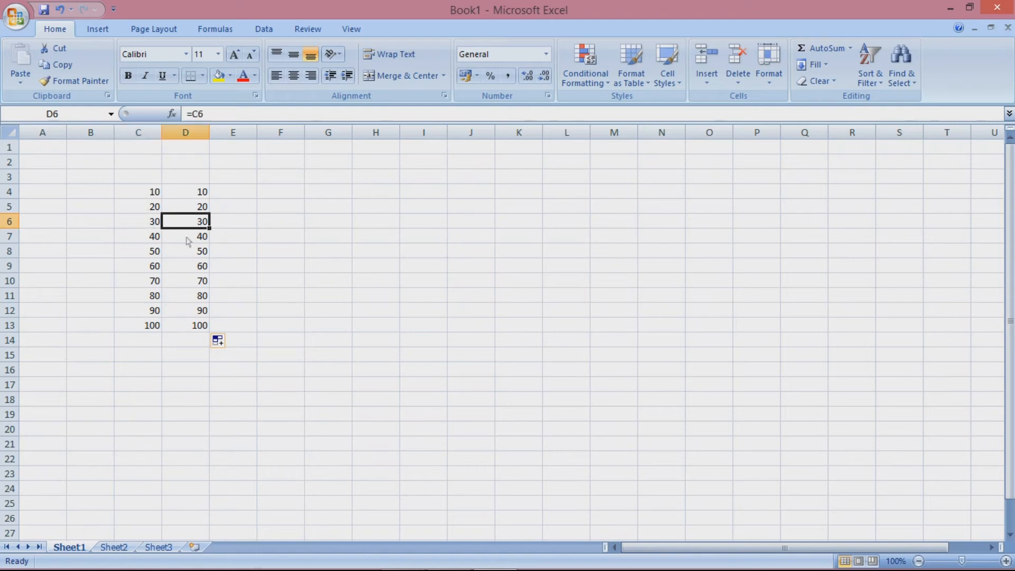
pyautogui.click(199, 327)
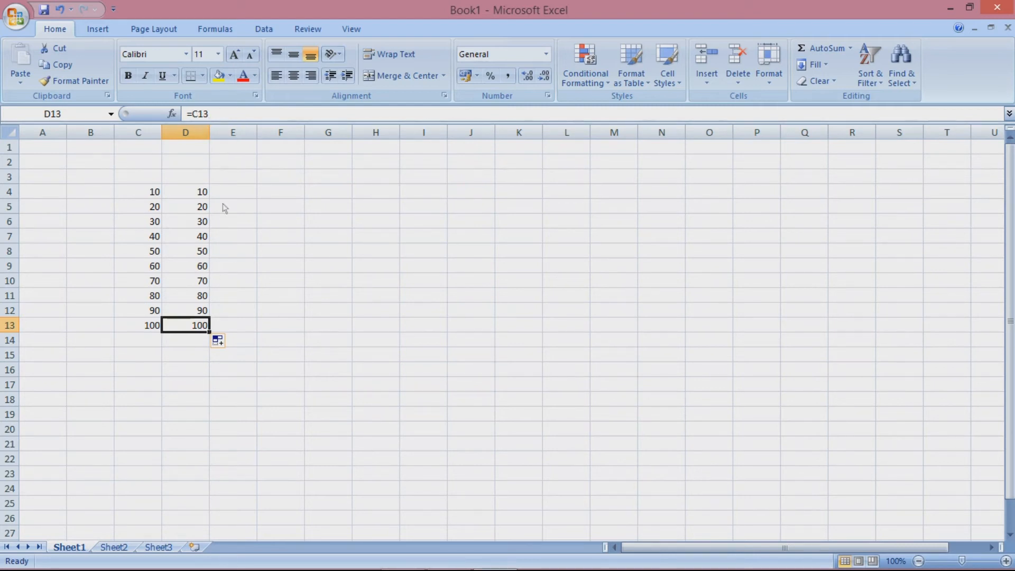
# Copy the relative formula from D4 into F4 and fill it down to F13.
pyautogui.click(202, 196)
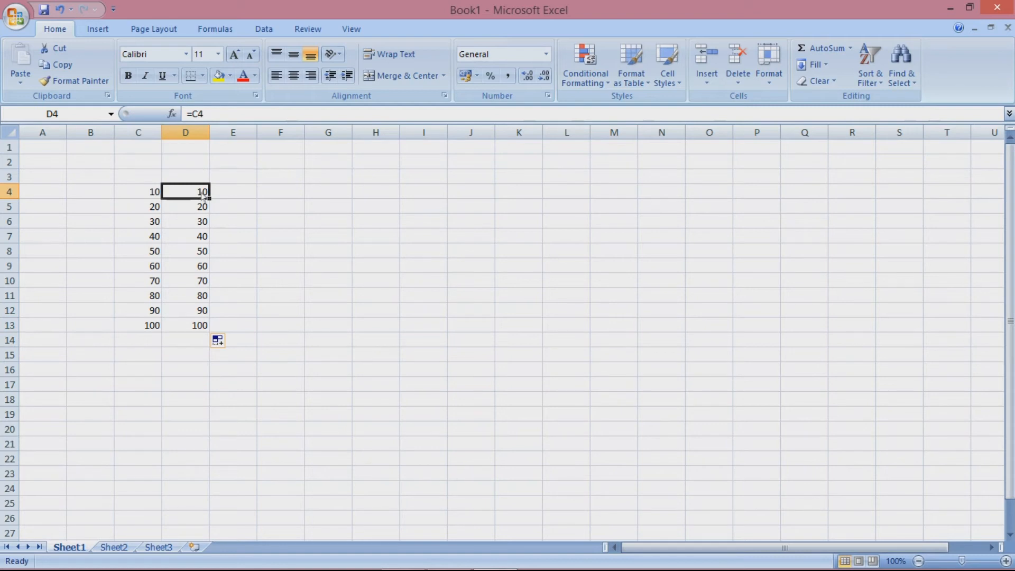
pyautogui.hotkey('ctrl', 'c')
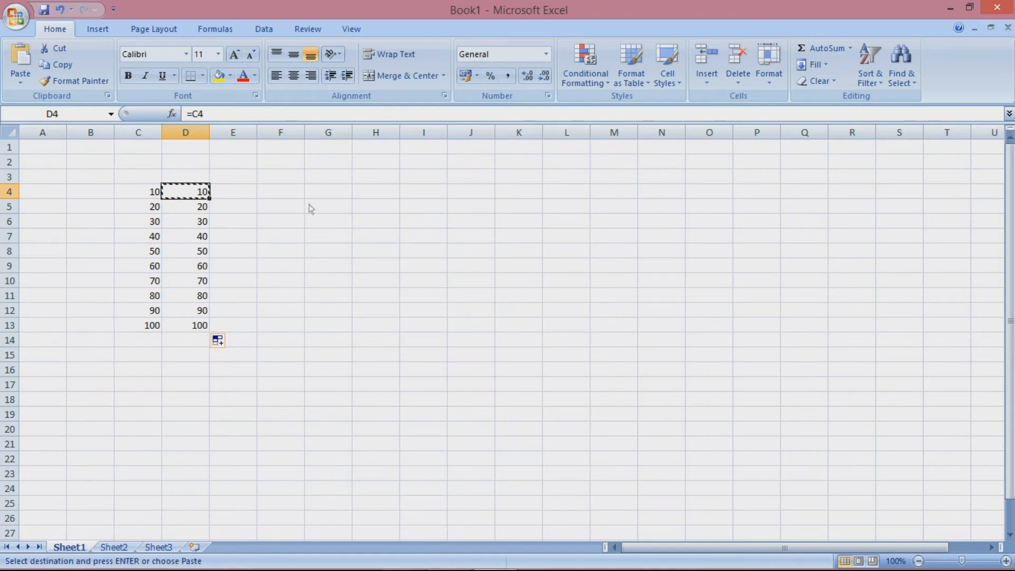
pyautogui.click(289, 199)
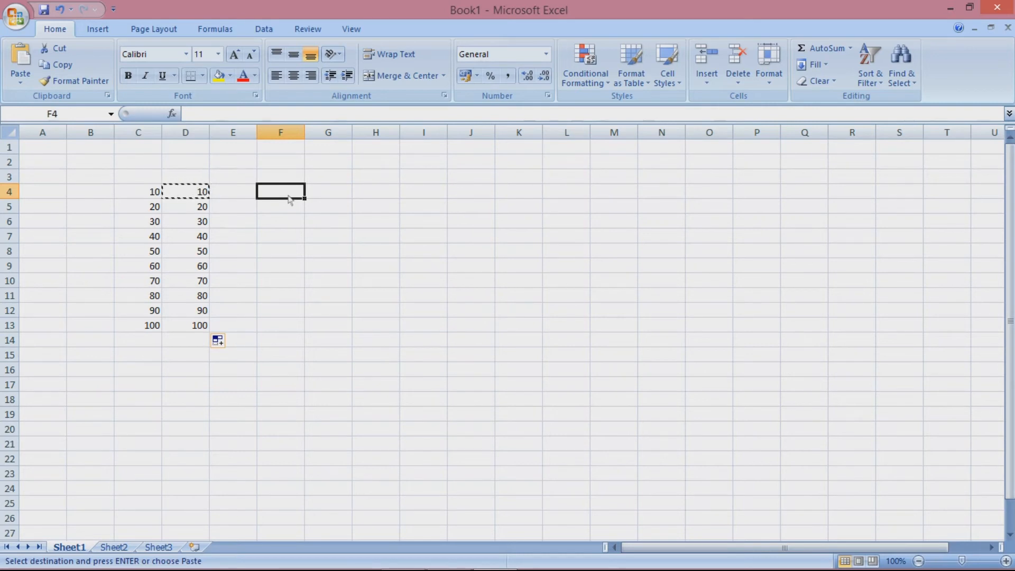
pyautogui.hotkey('ctrl', 'v')
pyautogui.press('Escape')
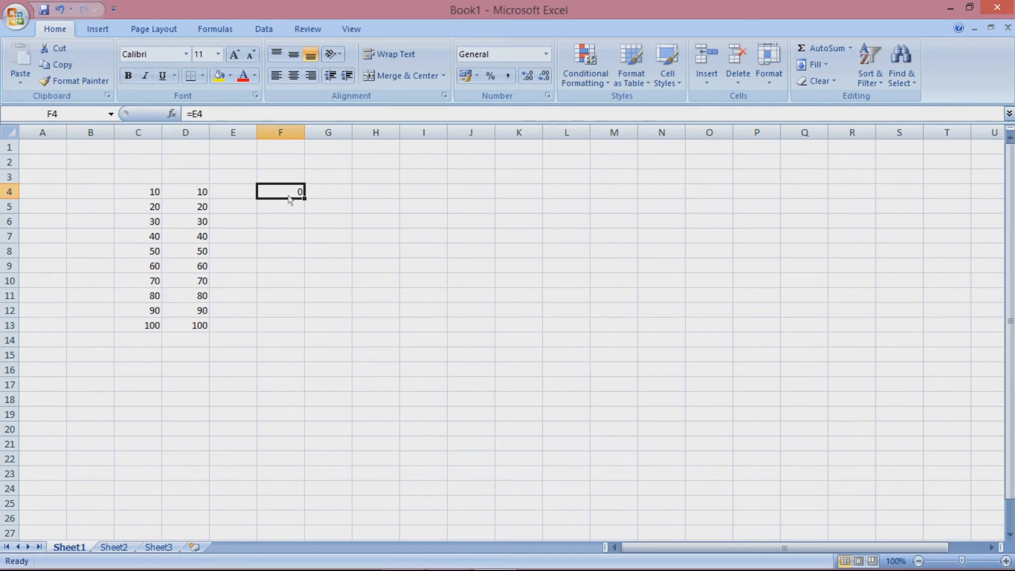
pyautogui.moveTo(304, 200); pyautogui.dragTo(294, 332)
# Compare the formulas in D4 and F4, tracing the column offset between them and the source cell C4.
pyautogui.click(292, 197)
pyautogui.click(199, 196)
pyautogui.click(274, 197)
pyautogui.click(206, 194)
pyautogui.click(274, 198)
pyautogui.click(207, 194)
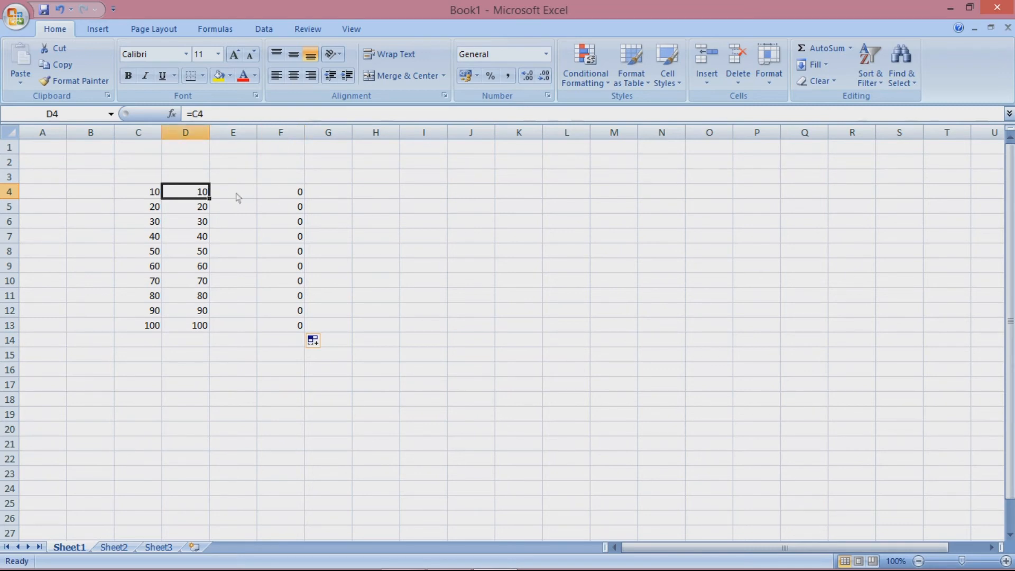
pyautogui.press('Right')
pyautogui.press('Right')
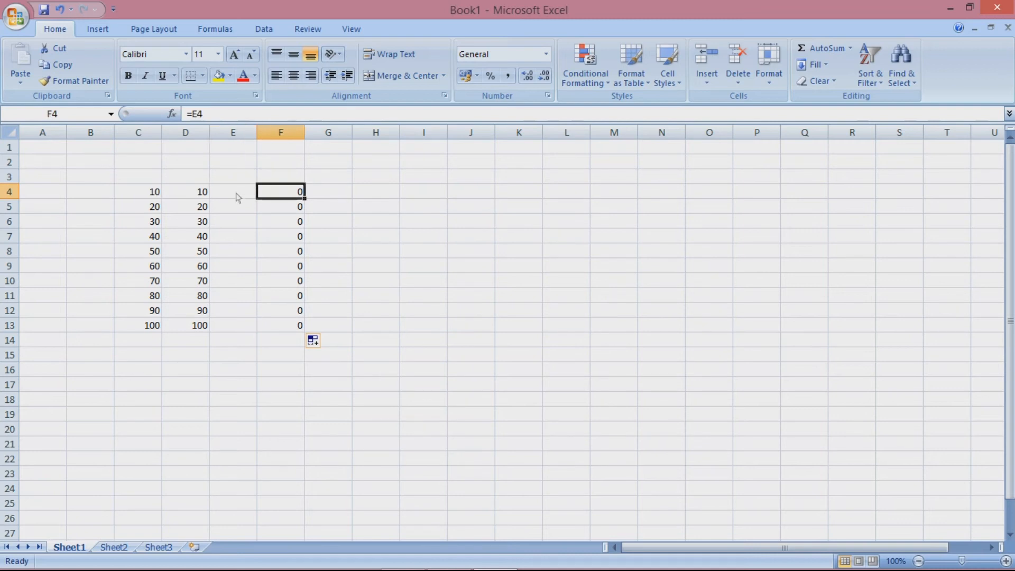
pyautogui.click(159, 197)
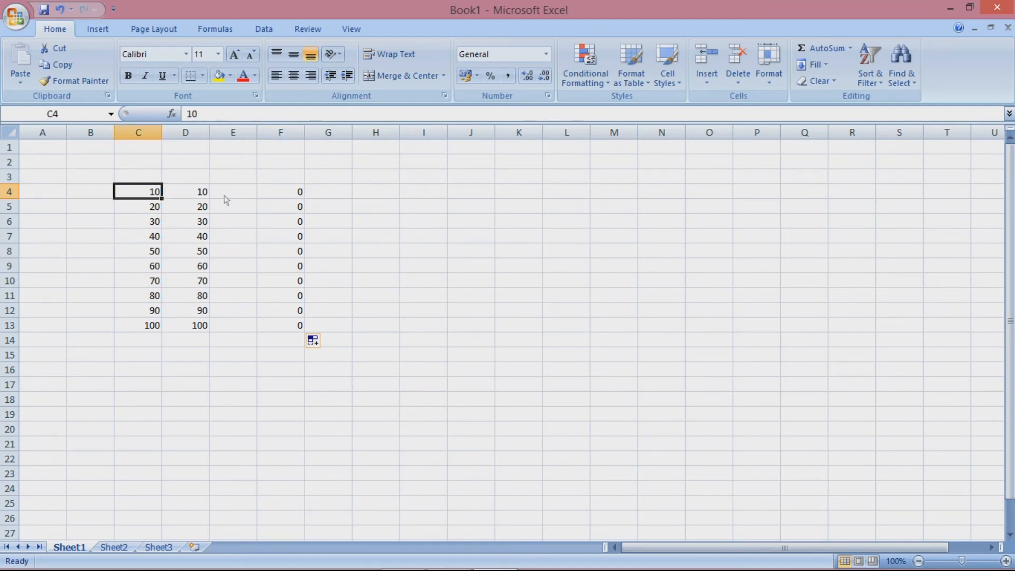
pyautogui.click(196, 196)
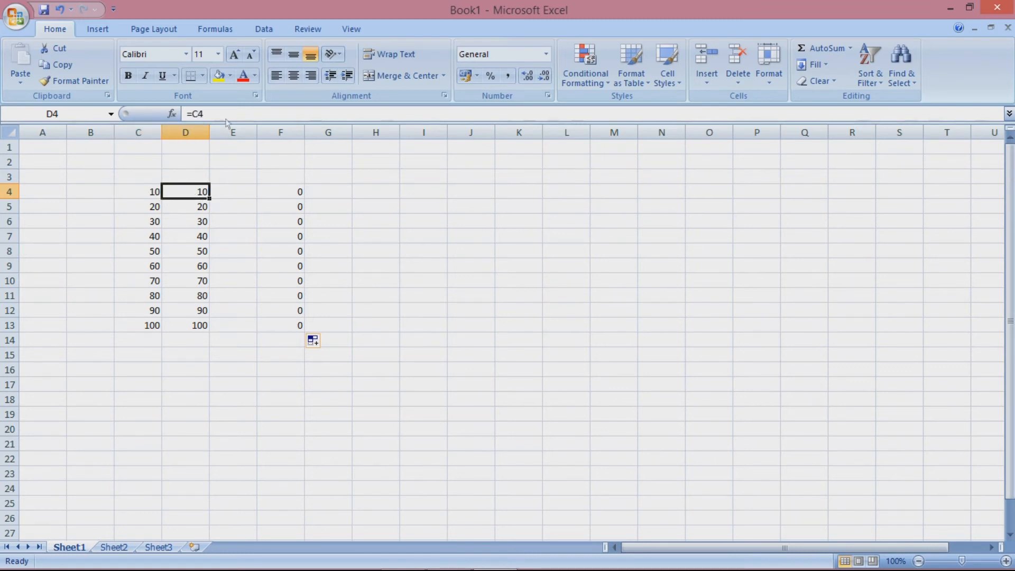
pyautogui.click(153, 193)
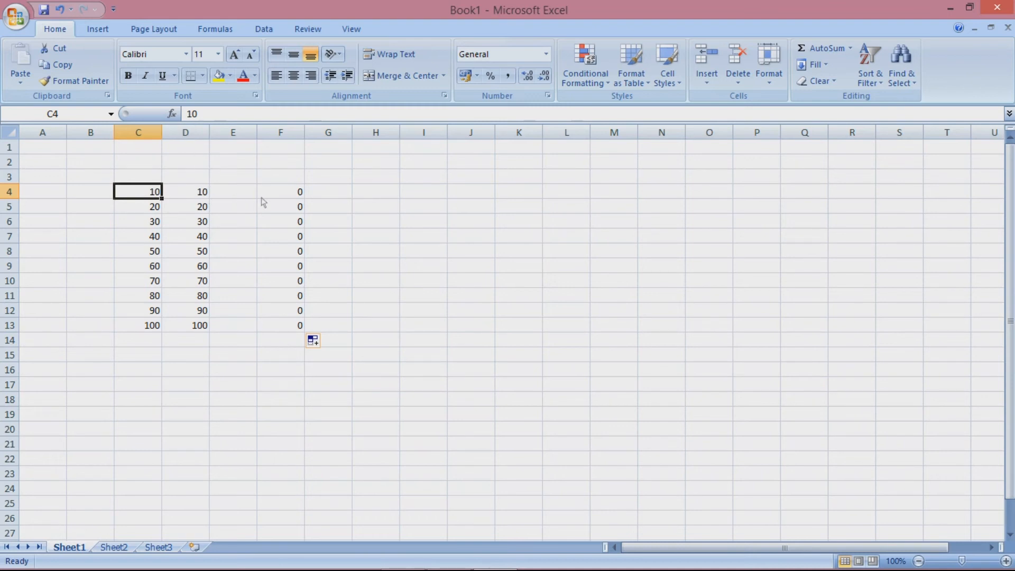
# Highlight cell E4, referenced by the formula in F4, with a yellow fill.
pyautogui.press('Right')
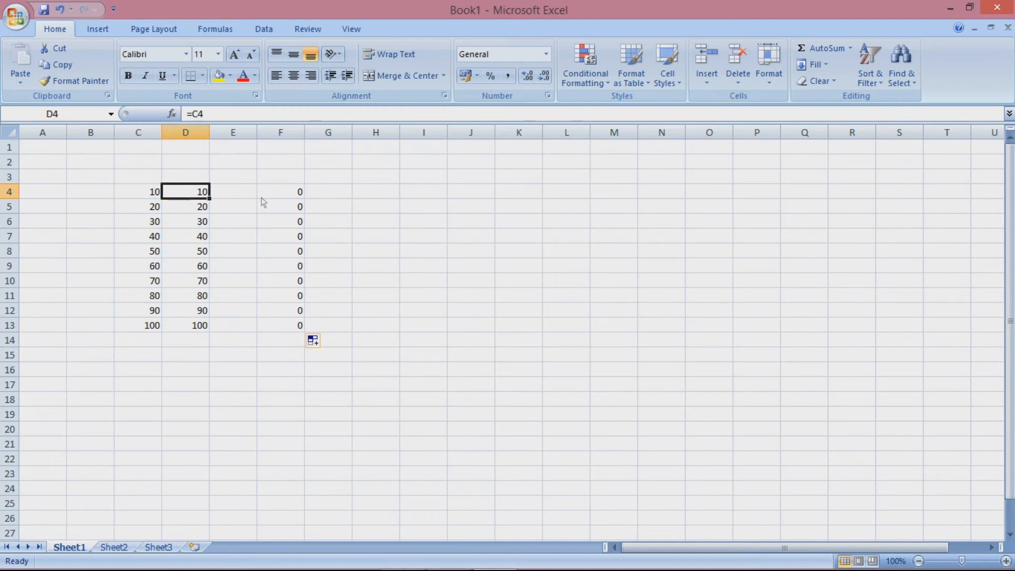
pyautogui.press('Right')
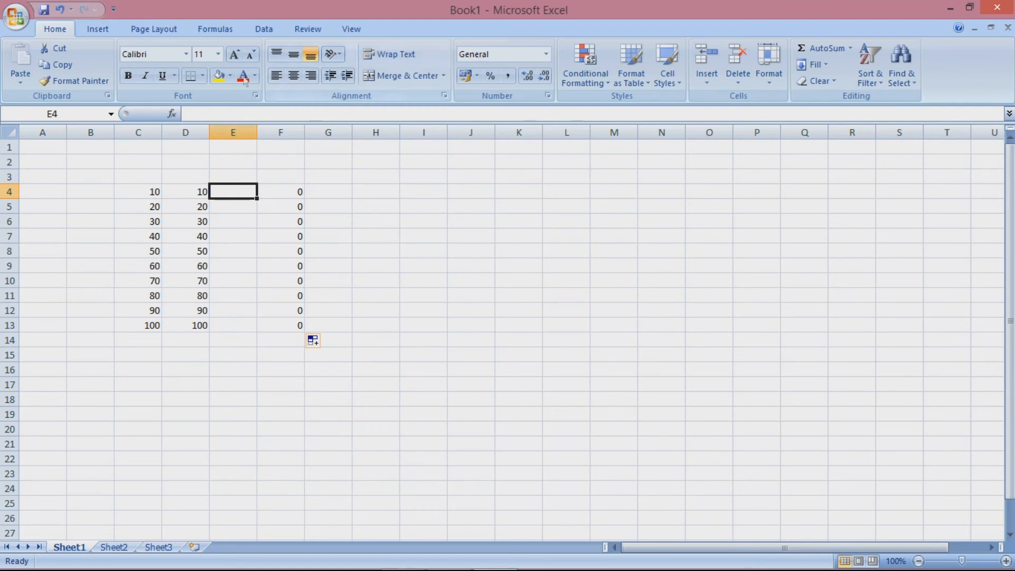
pyautogui.click(218, 75)
pyautogui.click(300, 191)
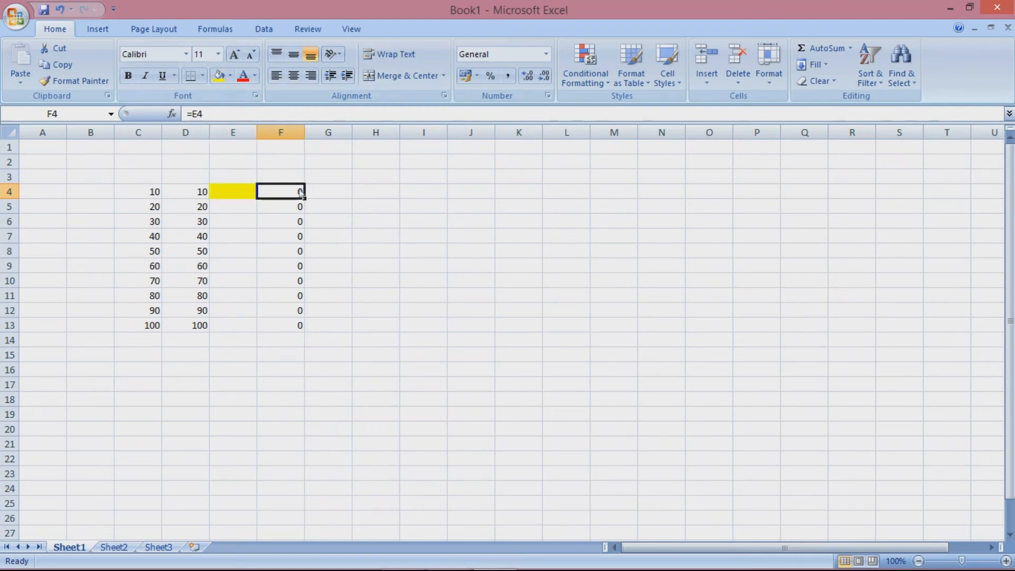
# Compare the formulas in F4, F7 and D7 with the neighbouring cells they reference in columns E and C.
pyautogui.click(248, 192)
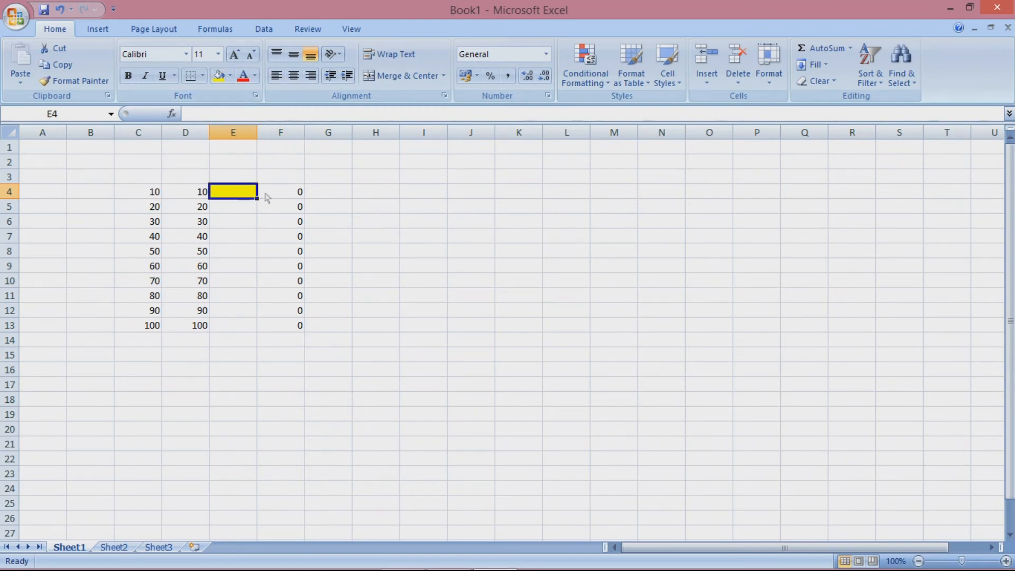
pyautogui.click(294, 196)
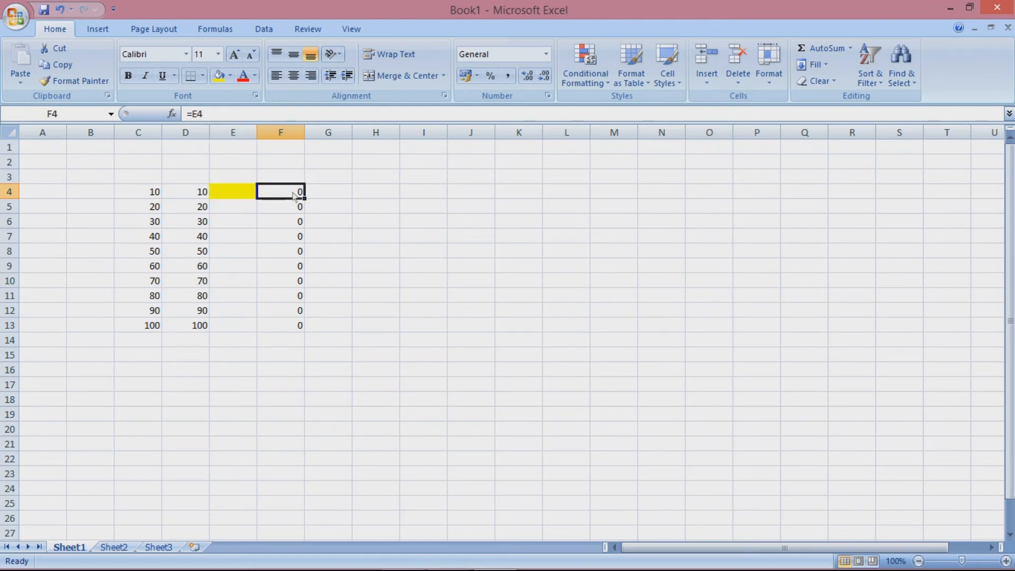
pyautogui.click(300, 239)
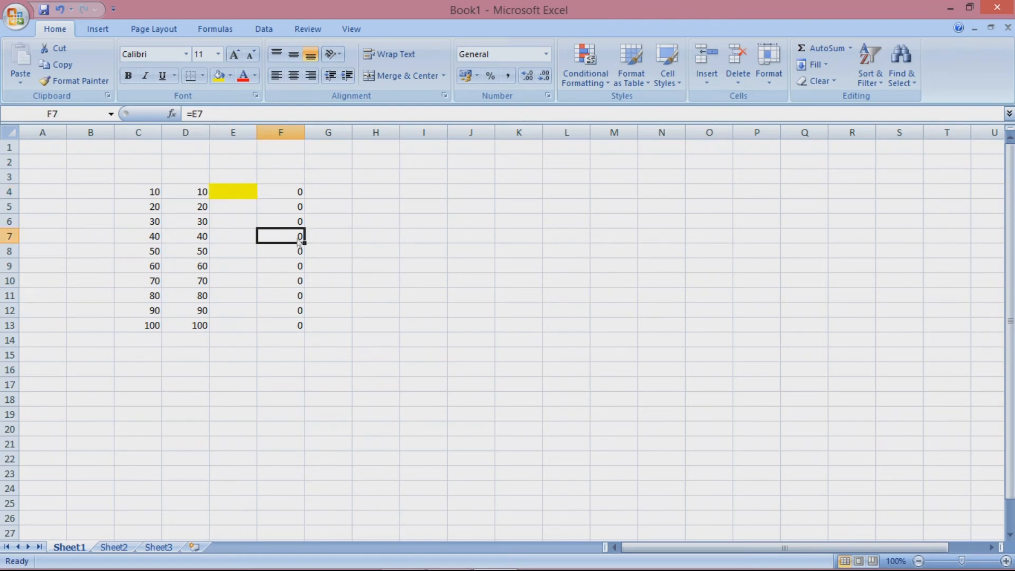
pyautogui.click(241, 244)
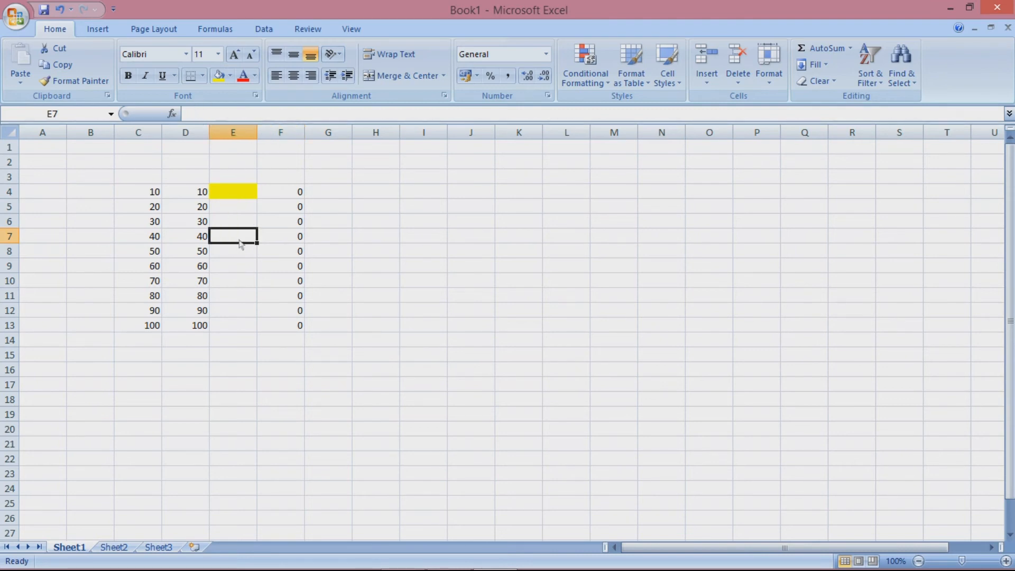
pyautogui.click(276, 243)
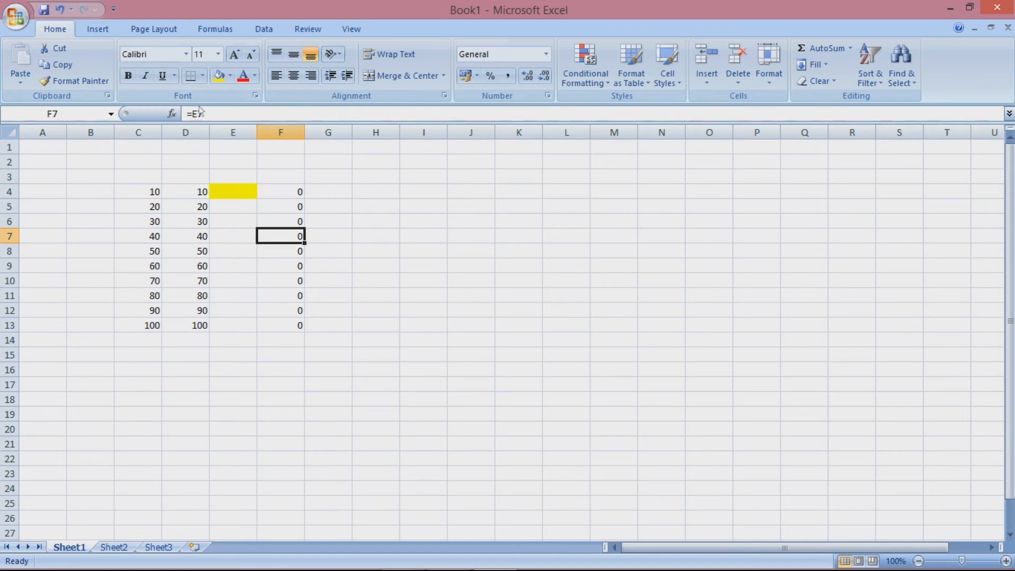
pyautogui.click(206, 238)
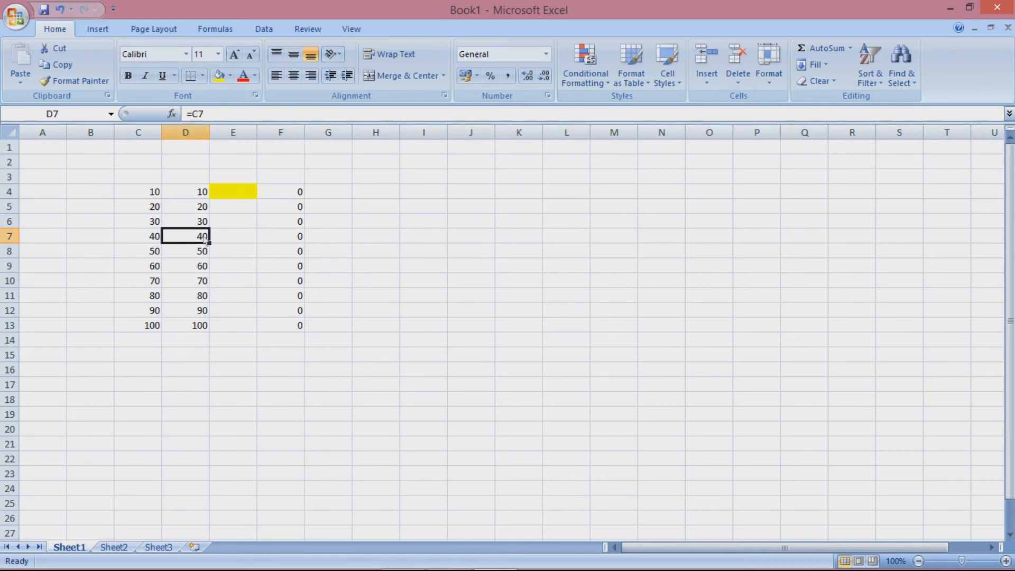
pyautogui.click(288, 242)
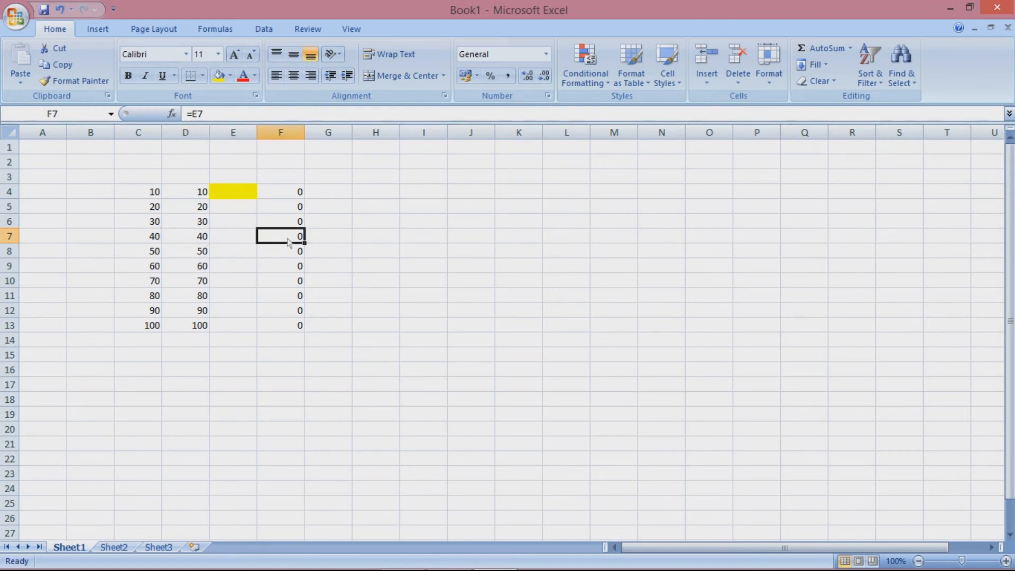
pyautogui.click(200, 239)
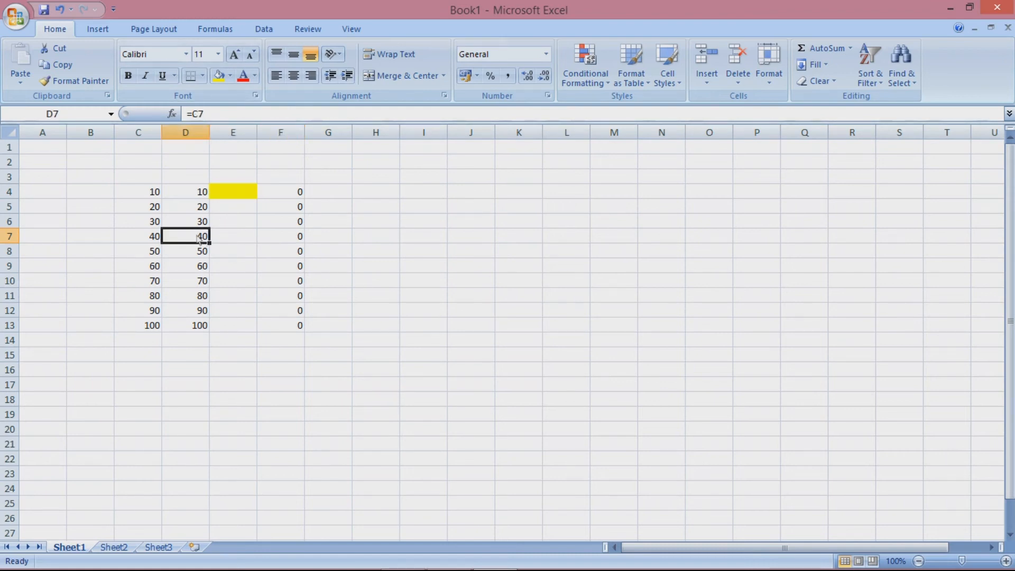
pyautogui.click(243, 241)
pyautogui.click(281, 241)
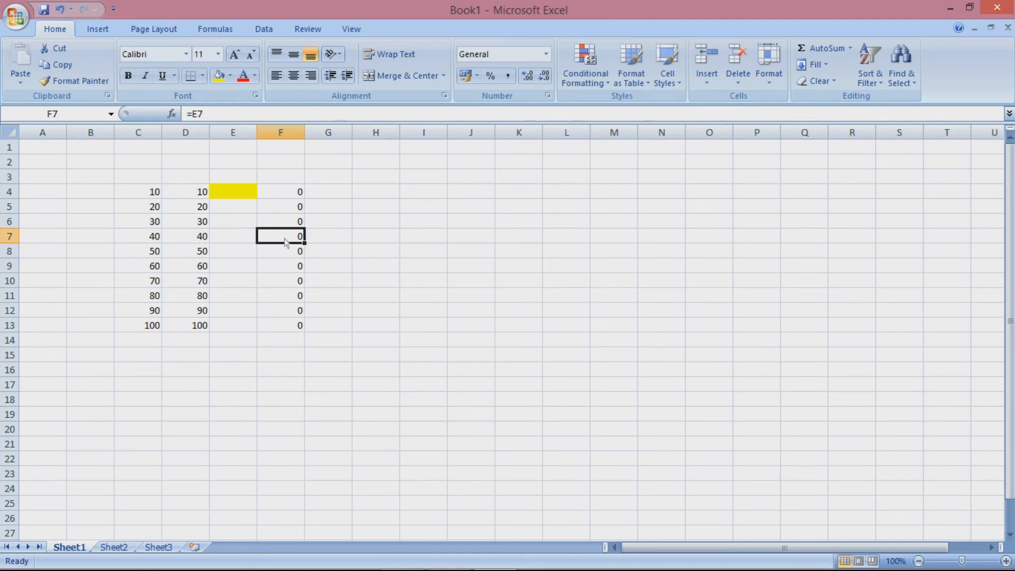
pyautogui.click(208, 243)
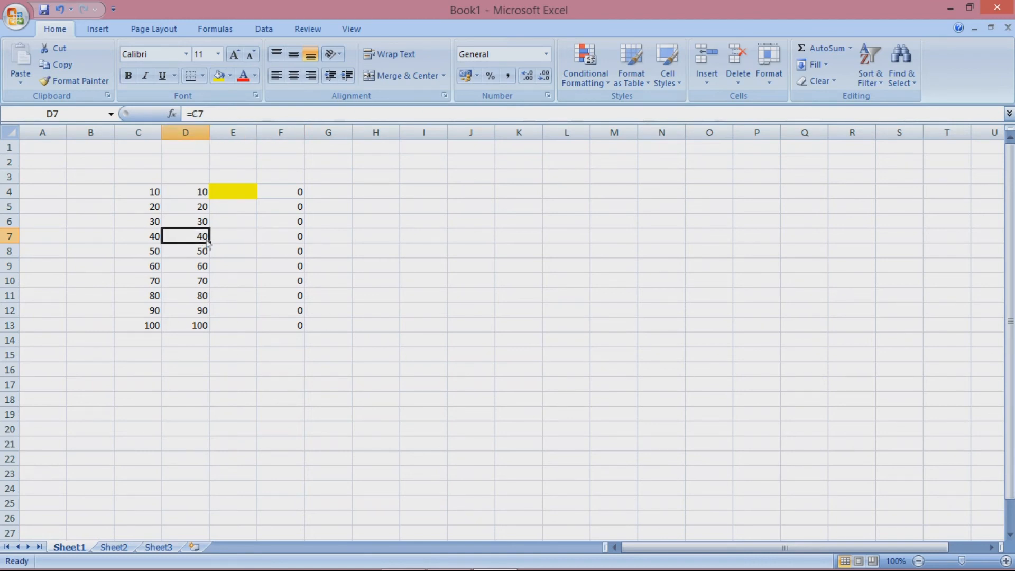
pyautogui.click(154, 241)
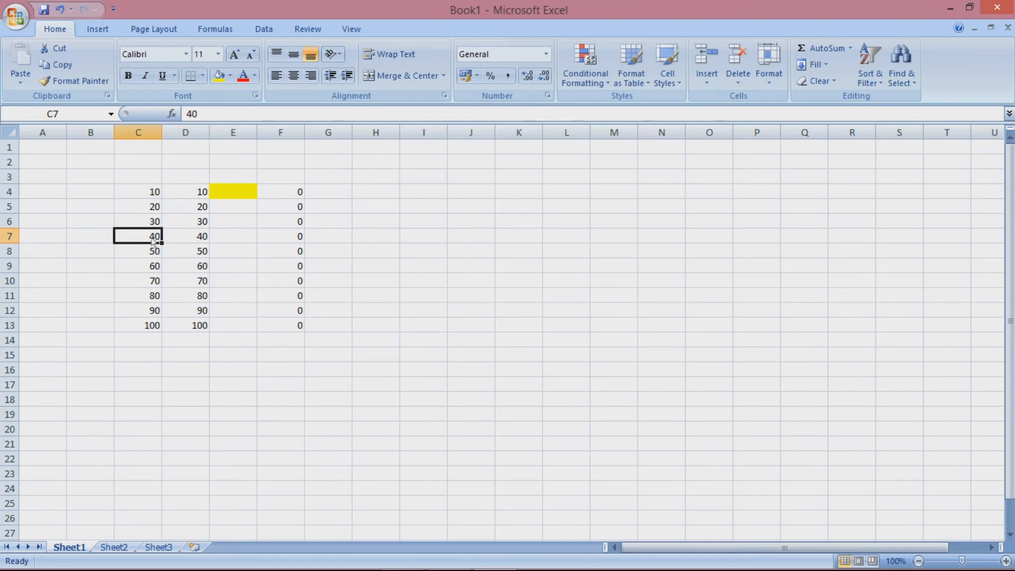
pyautogui.click(178, 242)
# Highlight cell E7, referenced by the formula in F7, with a yellow fill.
pyautogui.click(224, 241)
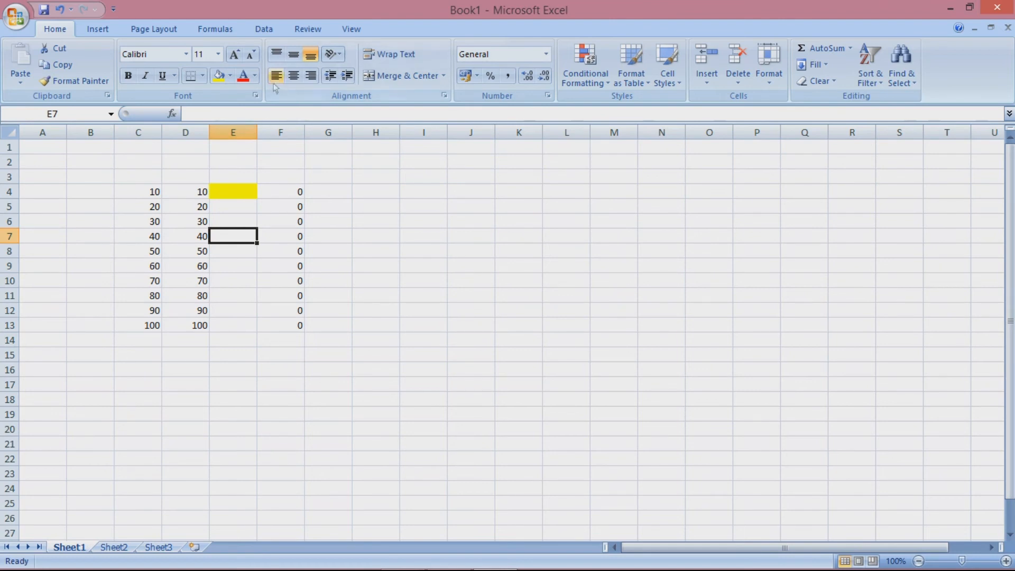
pyautogui.click(223, 78)
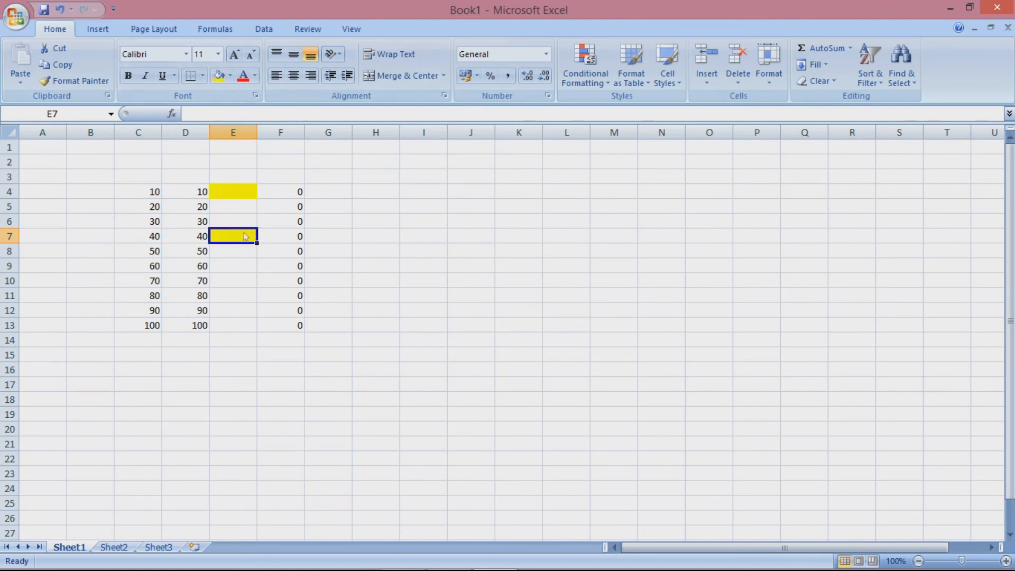
pyautogui.click(295, 243)
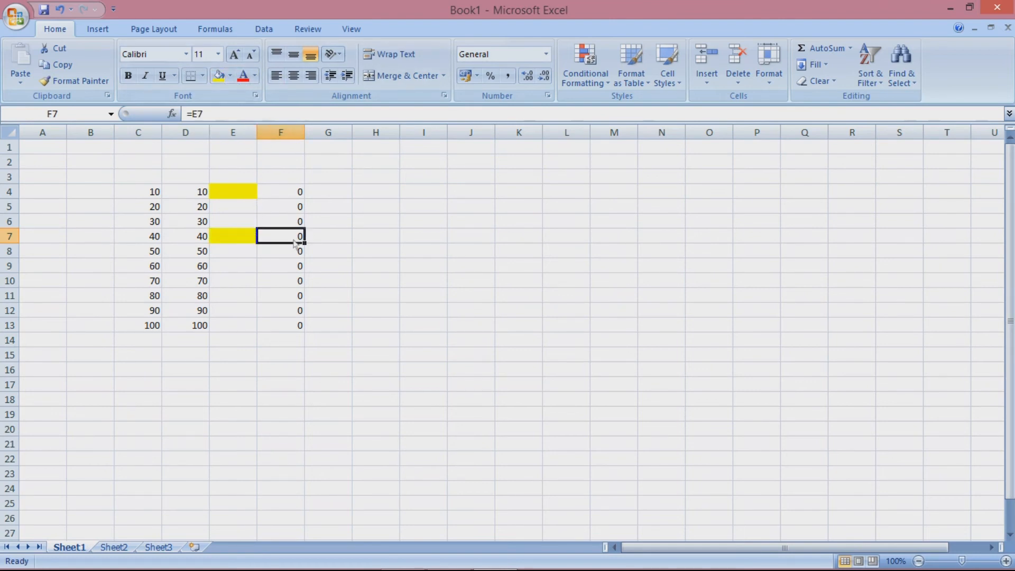
pyautogui.click(245, 241)
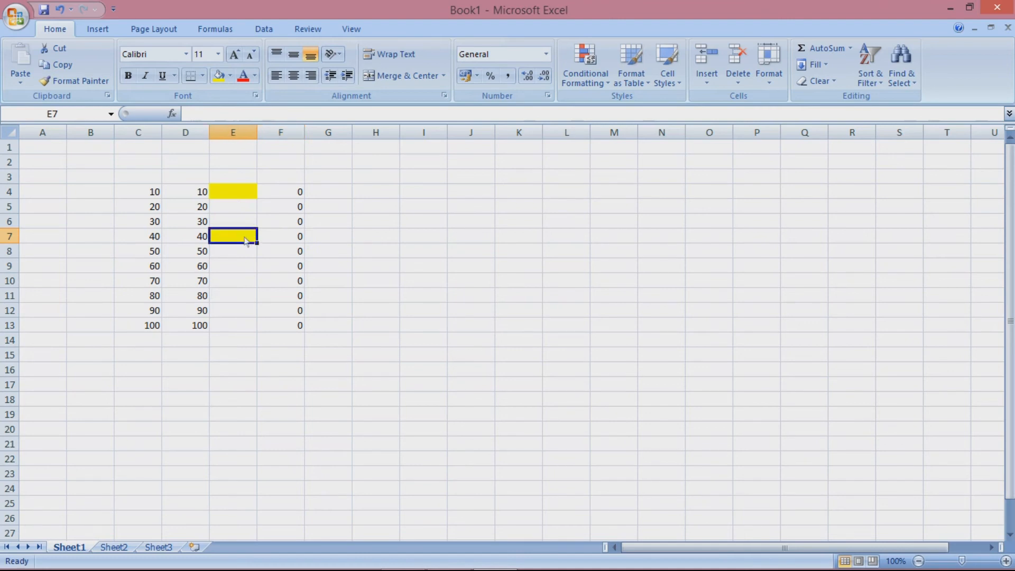
# Compare the formulas in F13 and D13, tracing each to the cell it references one column before it.
pyautogui.click(294, 331)
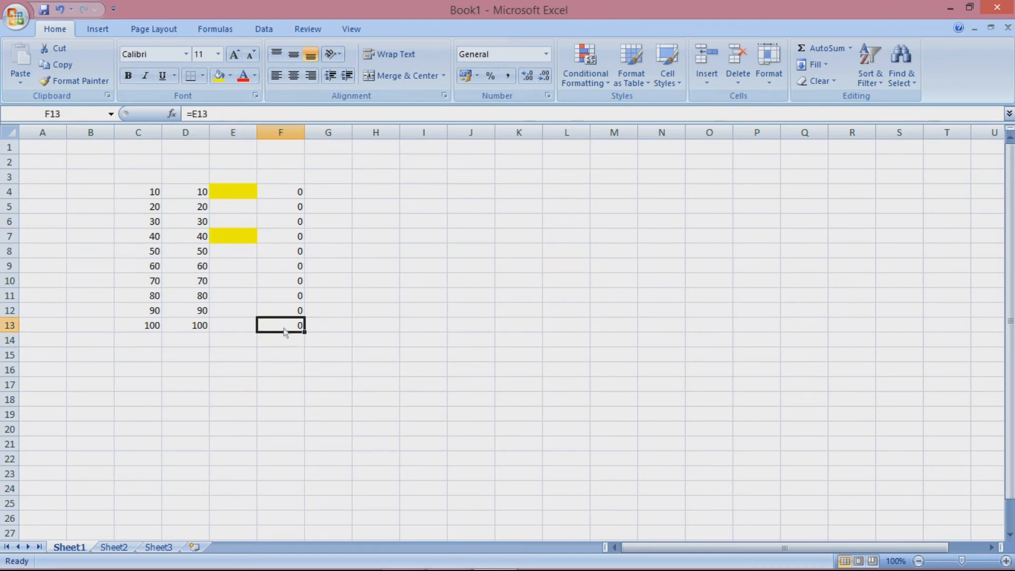
pyautogui.click(200, 327)
pyautogui.click(296, 332)
pyautogui.click(199, 332)
pyautogui.click(243, 329)
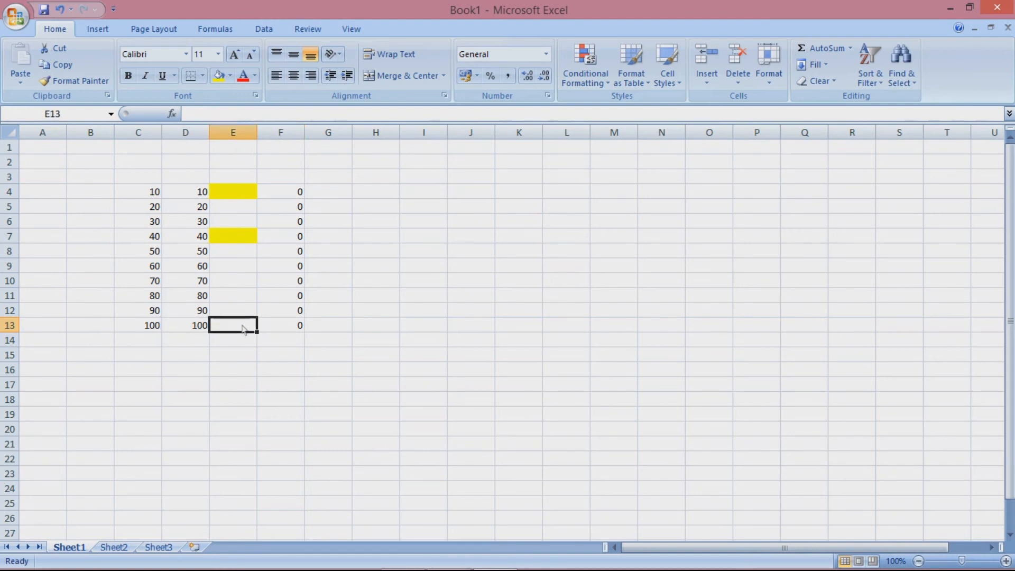
pyautogui.click(280, 333)
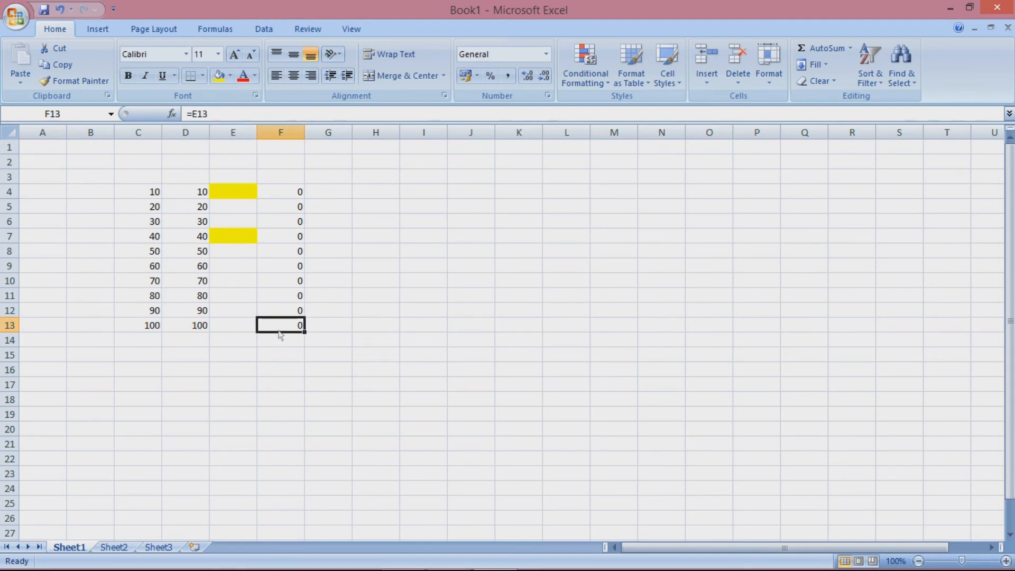
pyautogui.click(159, 330)
pyautogui.click(183, 331)
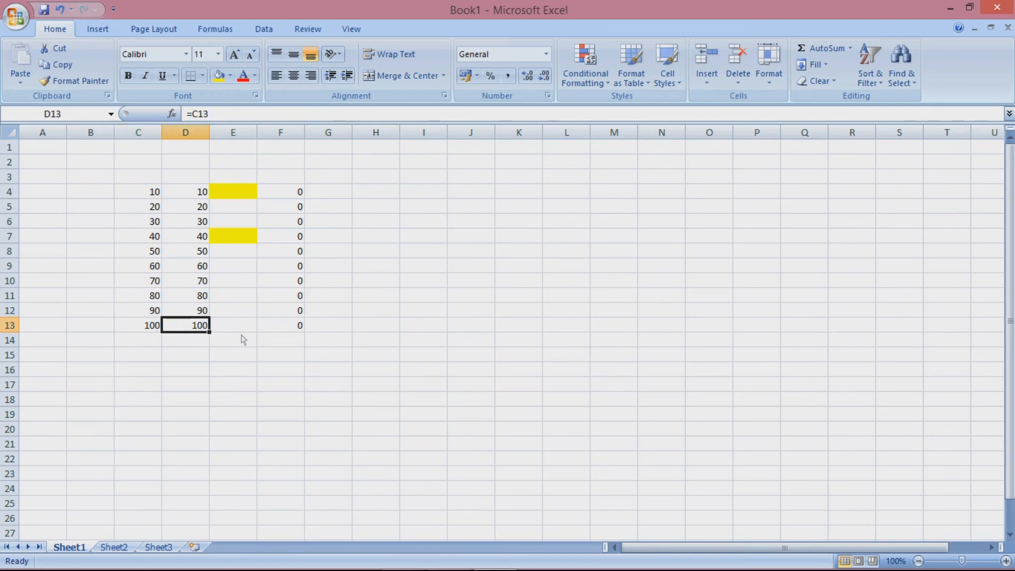
pyautogui.click(152, 330)
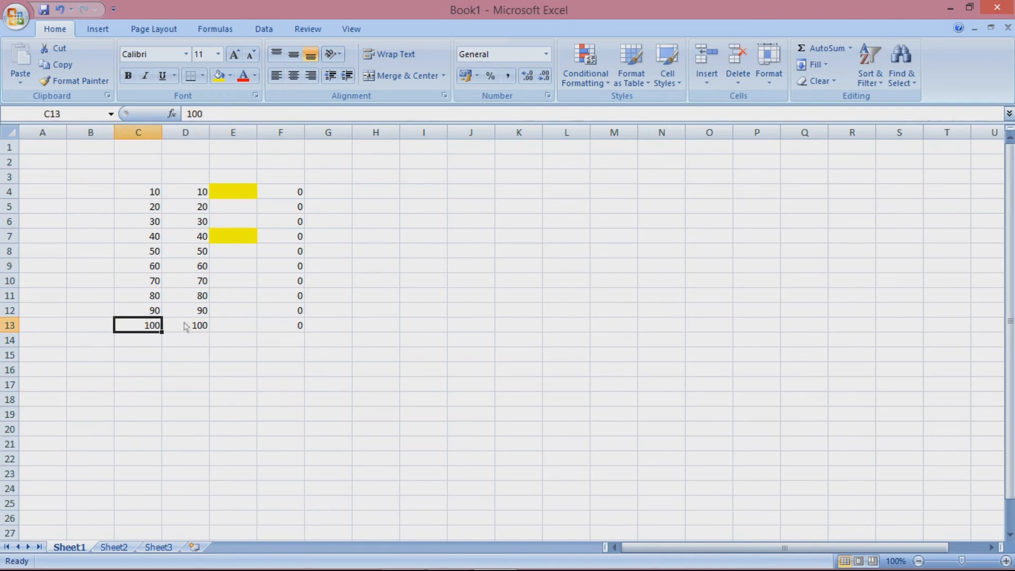
# Highlight cell E13, referenced by the formula in F13, with a yellow fill.
pyautogui.click(235, 332)
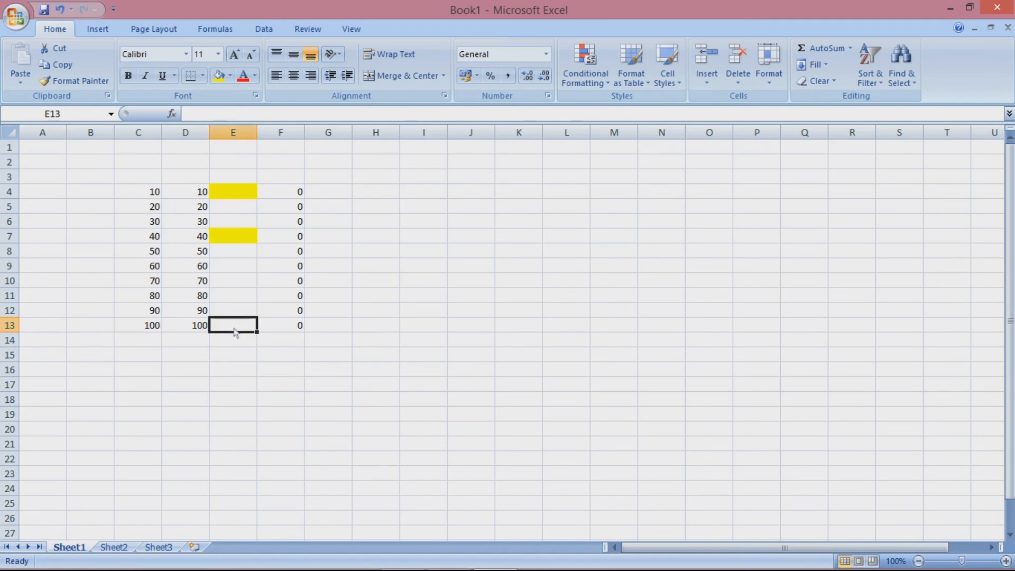
pyautogui.click(218, 75)
pyautogui.click(301, 328)
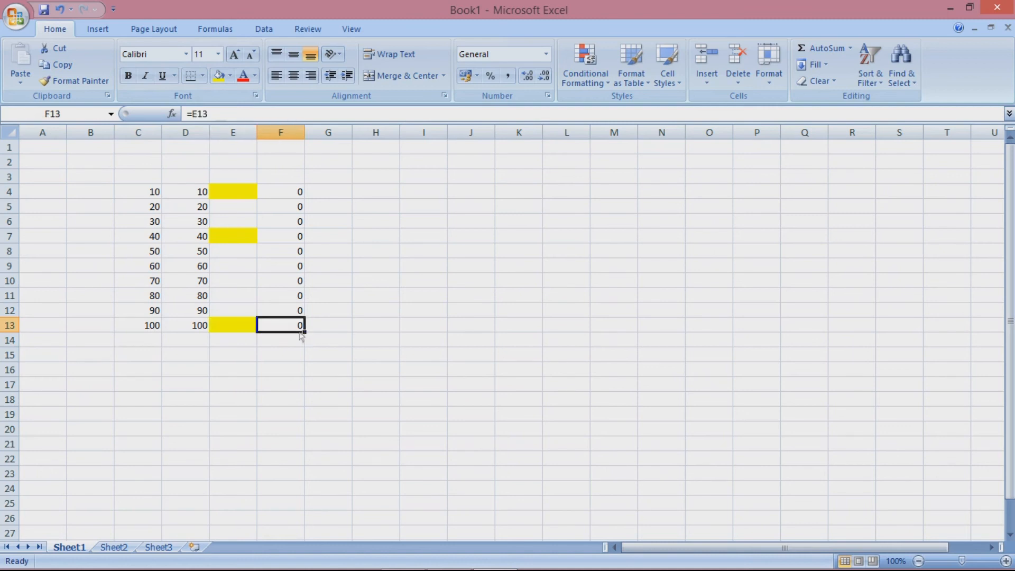
pyautogui.click(238, 325)
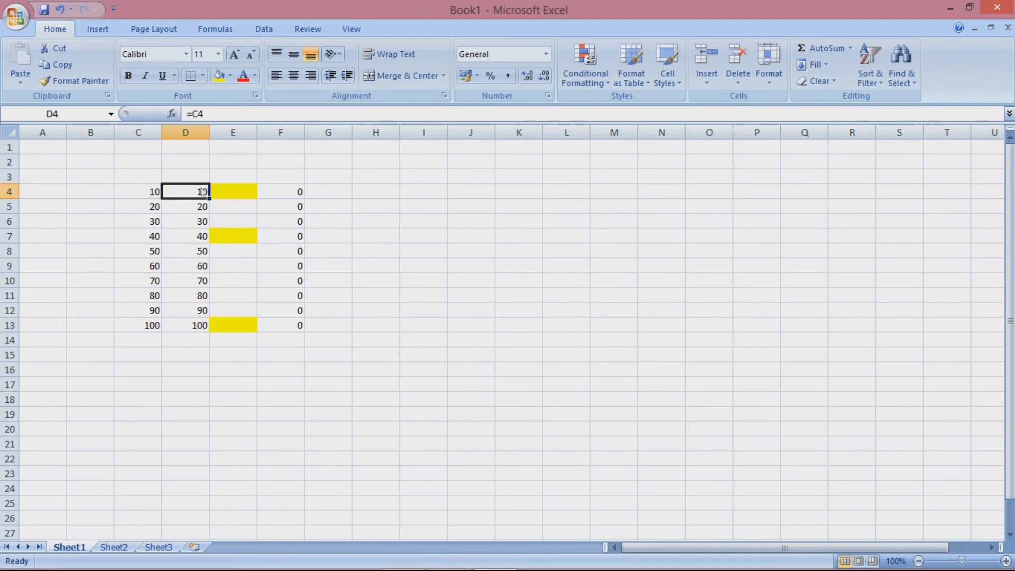
# Clear the copied formulas from the range F4 to F13.
pyautogui.click(303, 194)
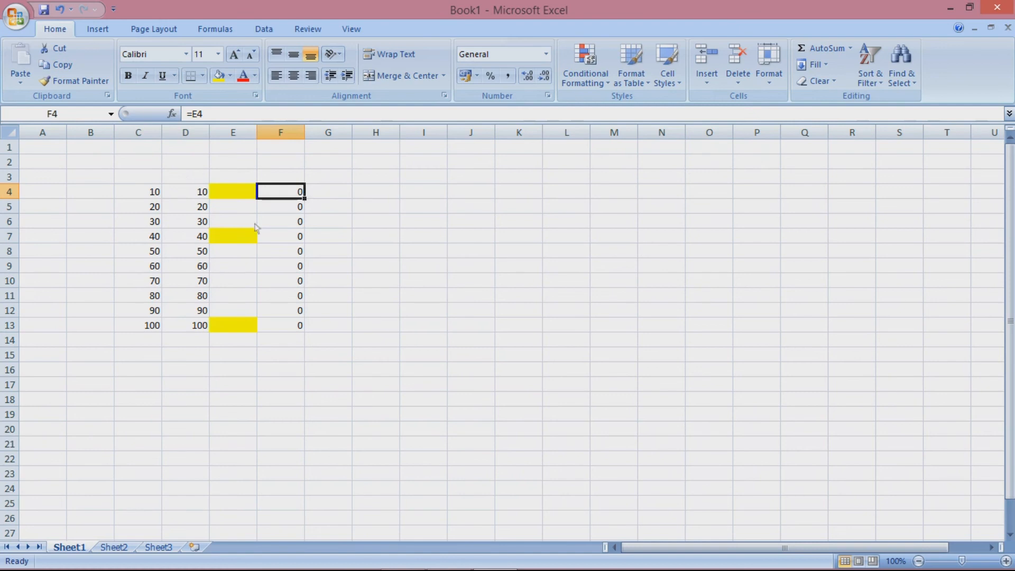
pyautogui.moveTo(264, 192); pyautogui.dragTo(282, 325)
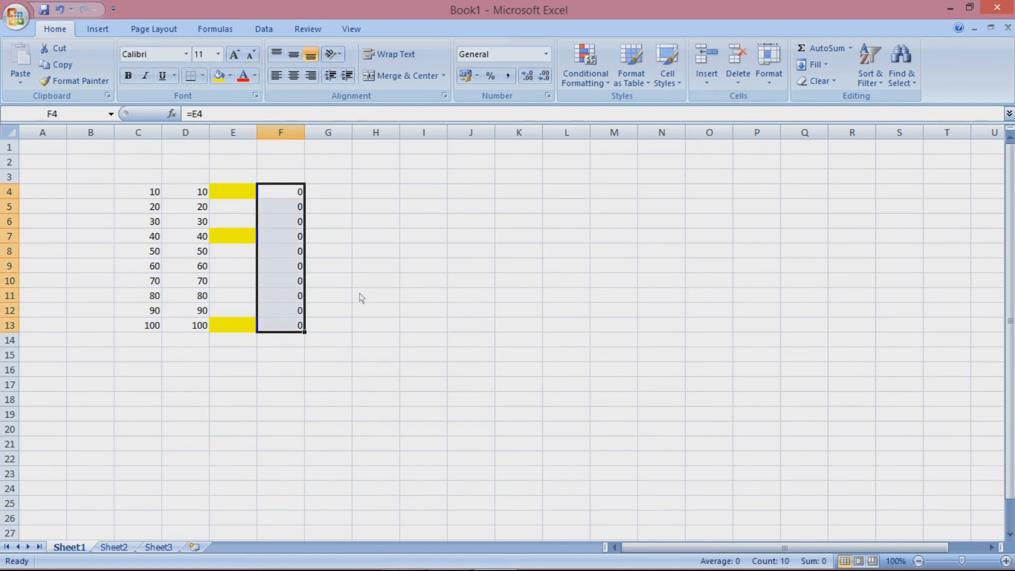
pyautogui.press('Delete')
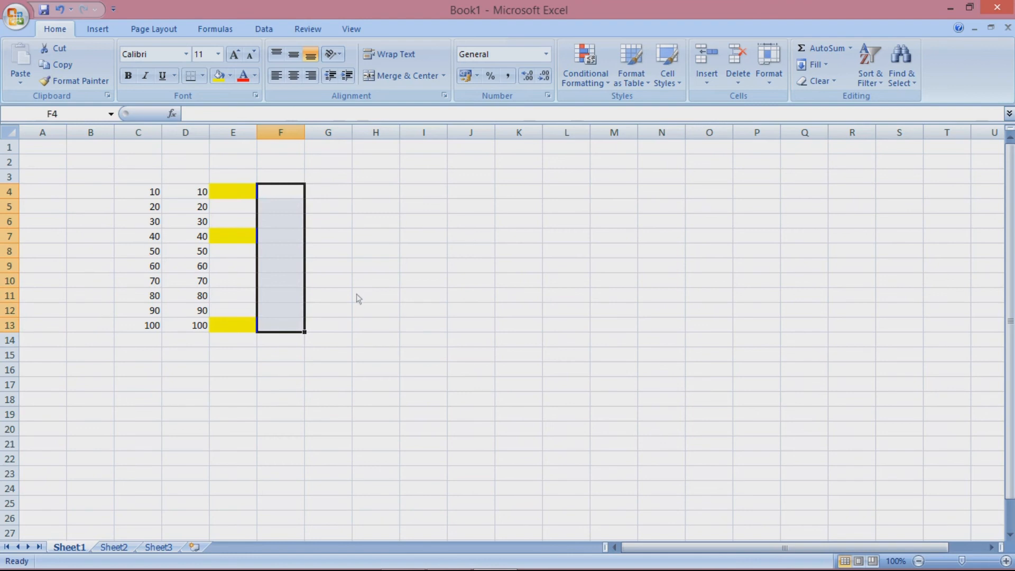
# Convert the relative reference in D4 to an absolute one so the formula reads =$C$4.
pyautogui.click(200, 192)
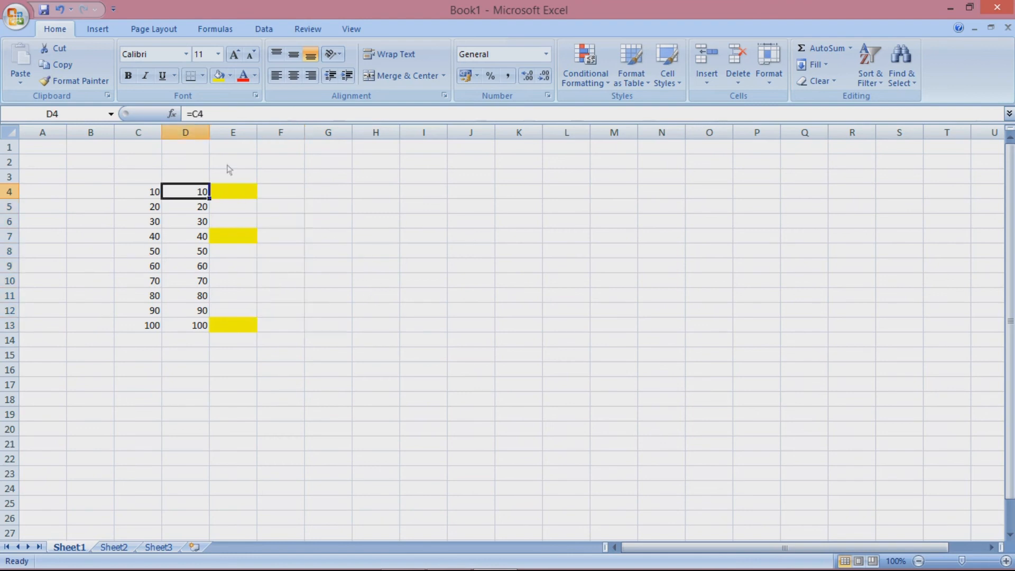
pyautogui.click(198, 114)
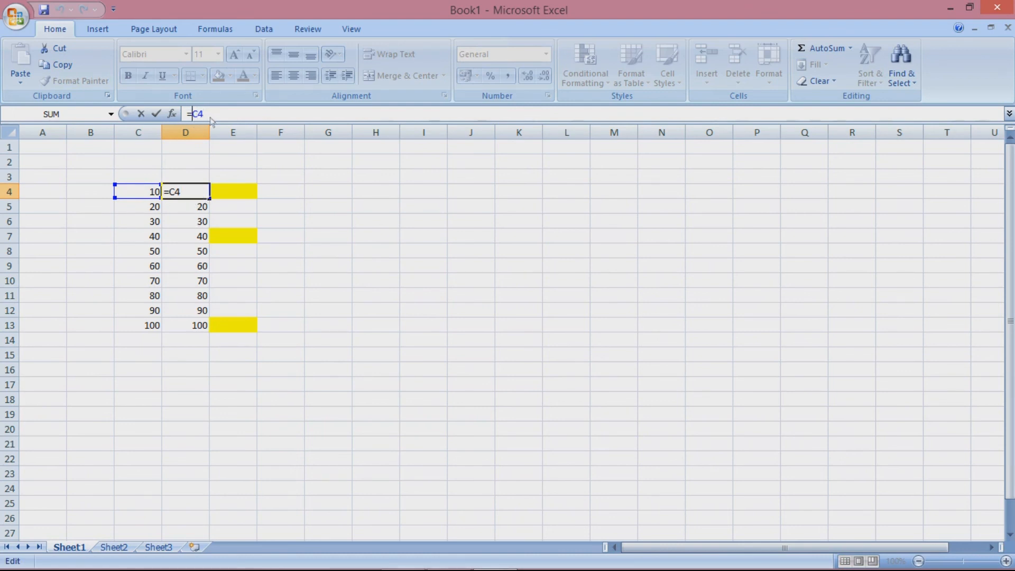
pyautogui.press('F4')
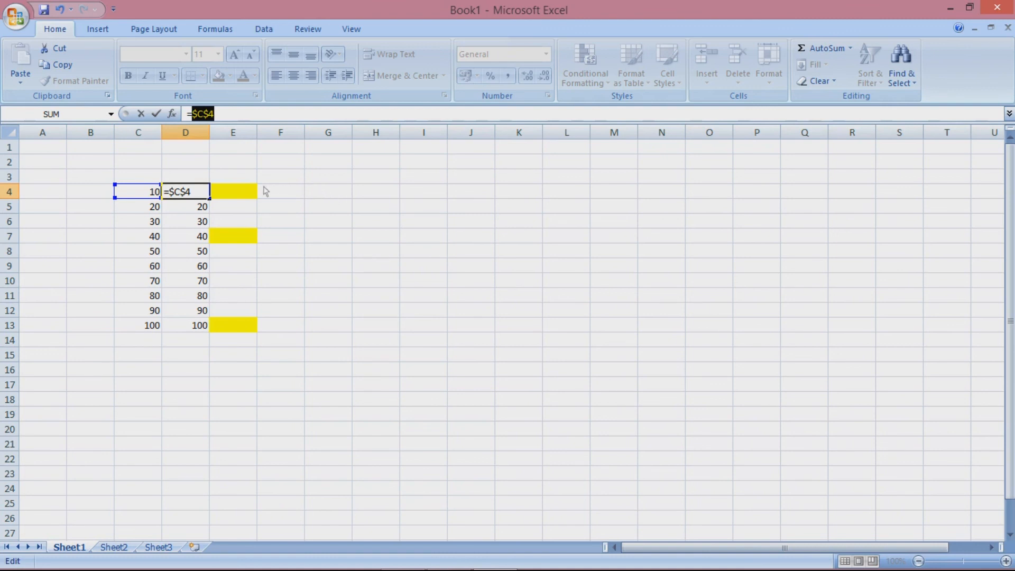
pyautogui.press('Return')
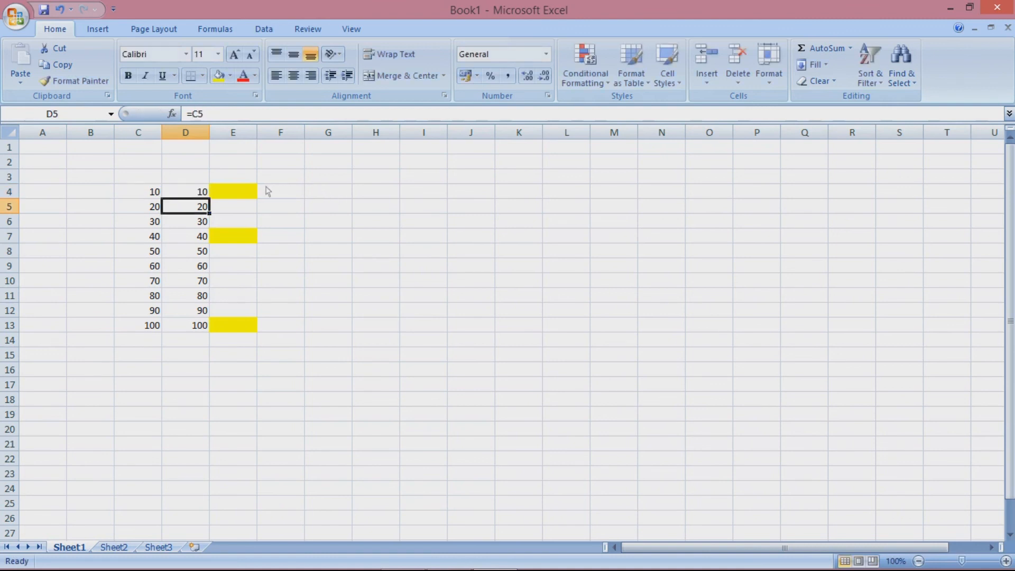
# Copy the absolute formula =$C$4 from D4 and paste it into cell G4.
pyautogui.click(197, 197)
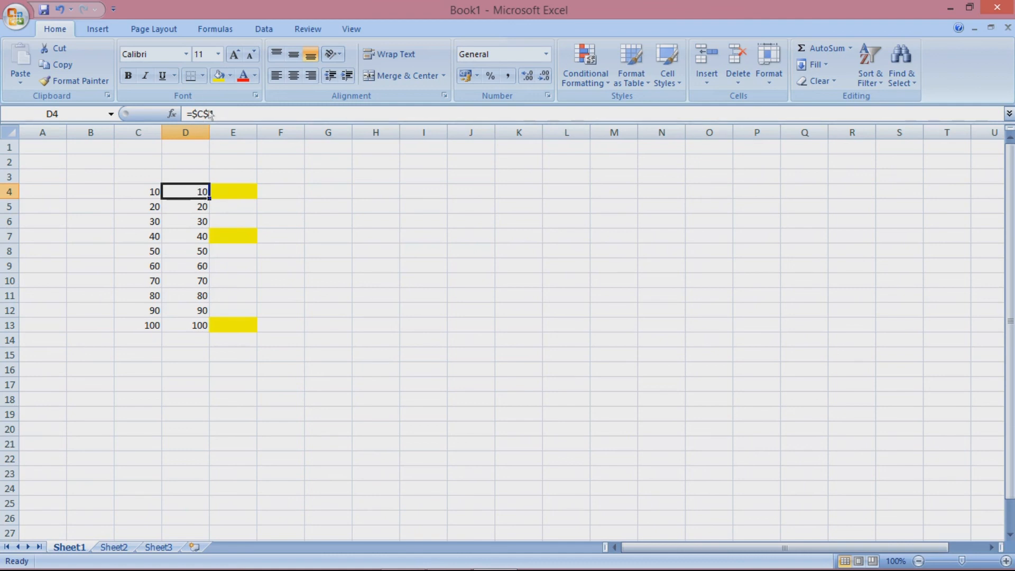
pyautogui.hotkey('ctrl', 'c')
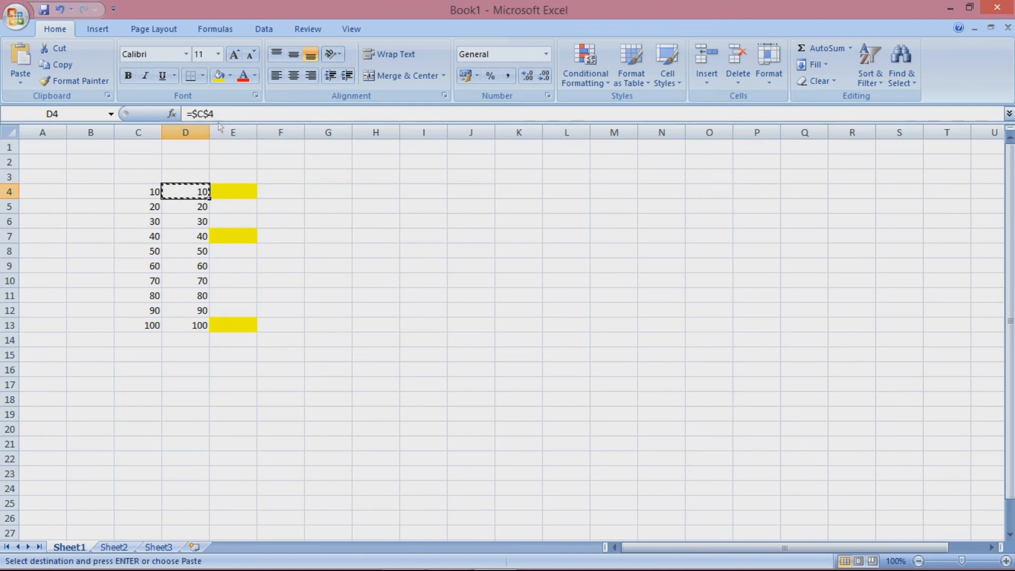
pyautogui.click(319, 196)
pyautogui.hotkey('ctrl', 'v')
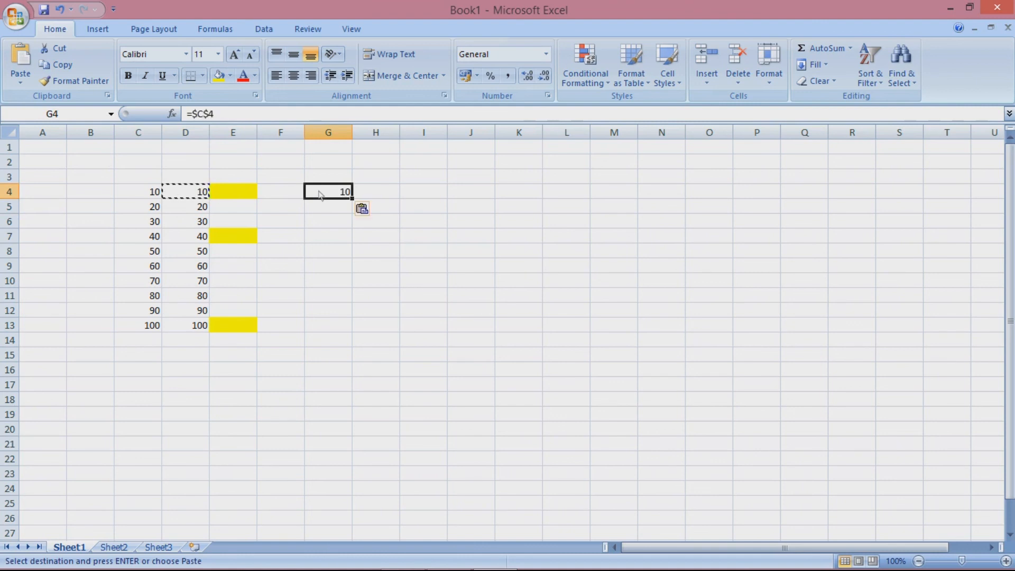
pyautogui.press('Escape')
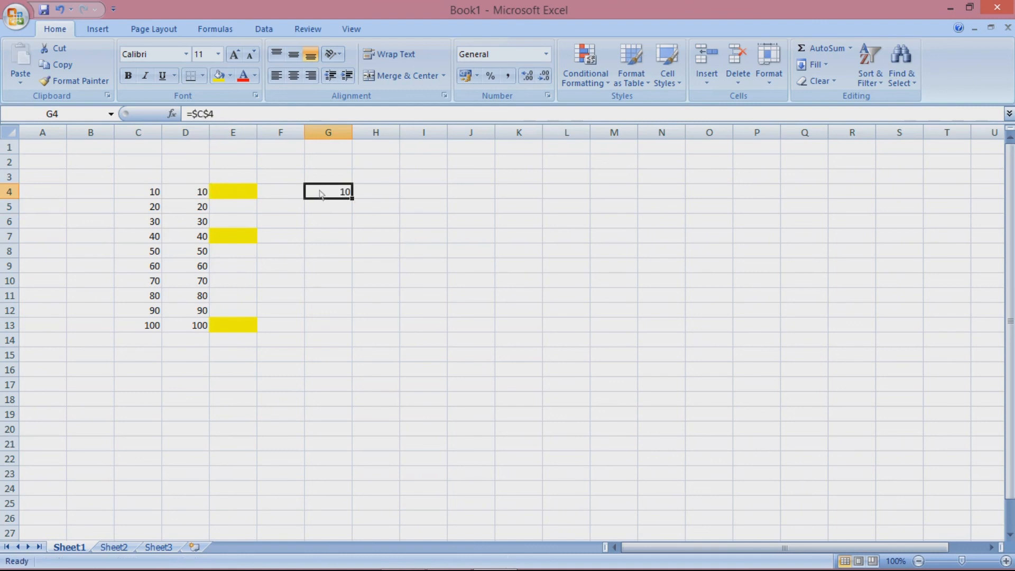
# Convert the relative reference in D7 to an absolute one so the formula reads =$C$7.
pyautogui.click(202, 242)
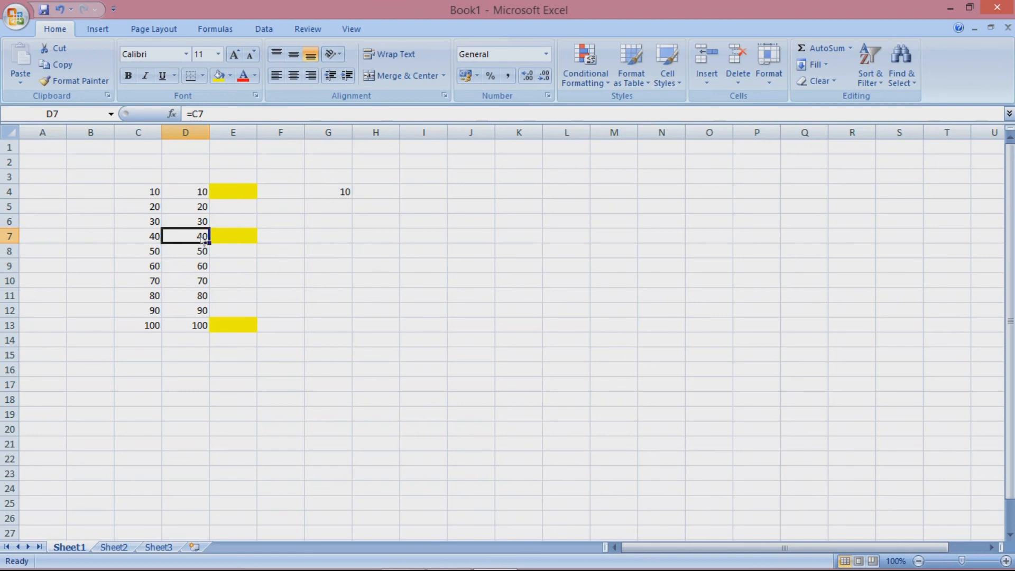
pyautogui.click(199, 120)
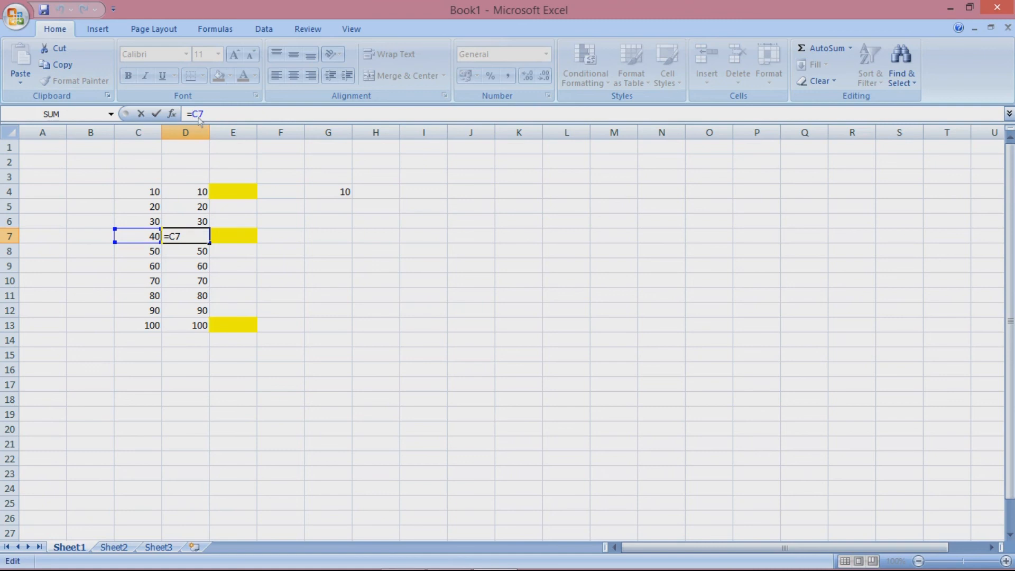
pyautogui.press('F4')
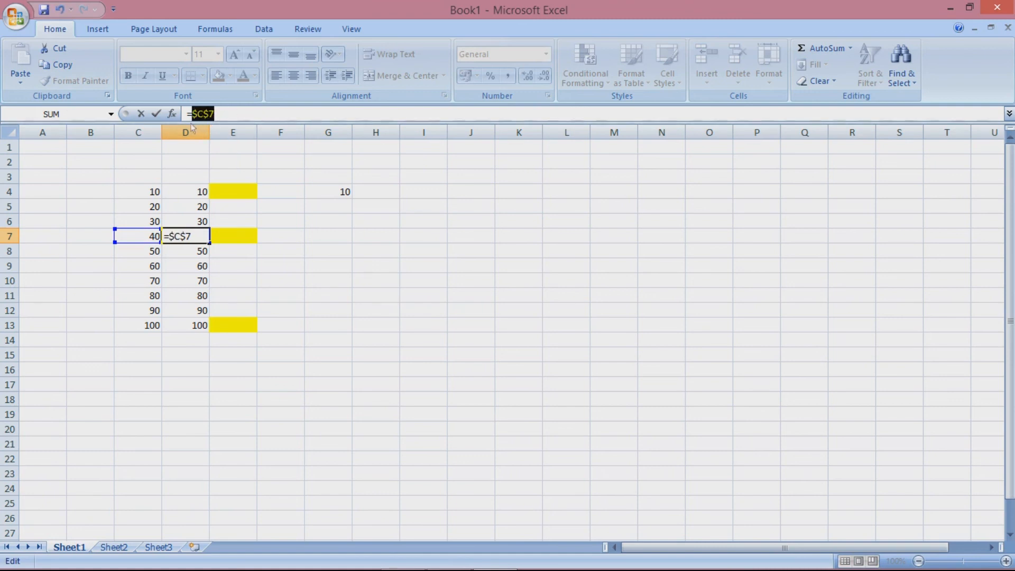
pyautogui.press('Return')
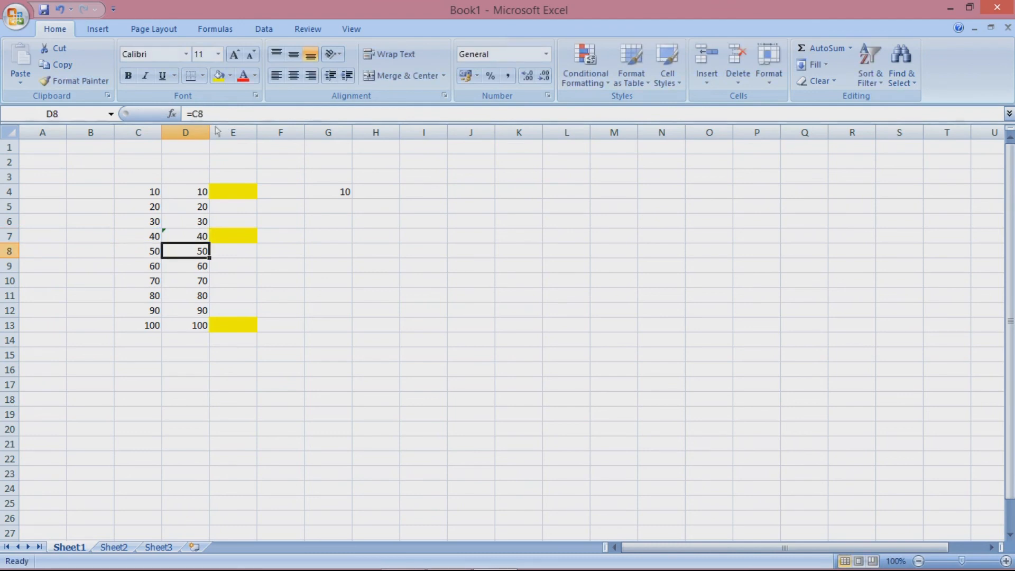
# Copy the absolute formula =$C$7 from D7 into cell G7 and compare the formulas in both cells.
pyautogui.click(210, 240)
pyautogui.hotkey('ctrl', 'c')
pyautogui.click(346, 242)
pyautogui.hotkey('ctrl', 'v')
pyautogui.press('Escape')
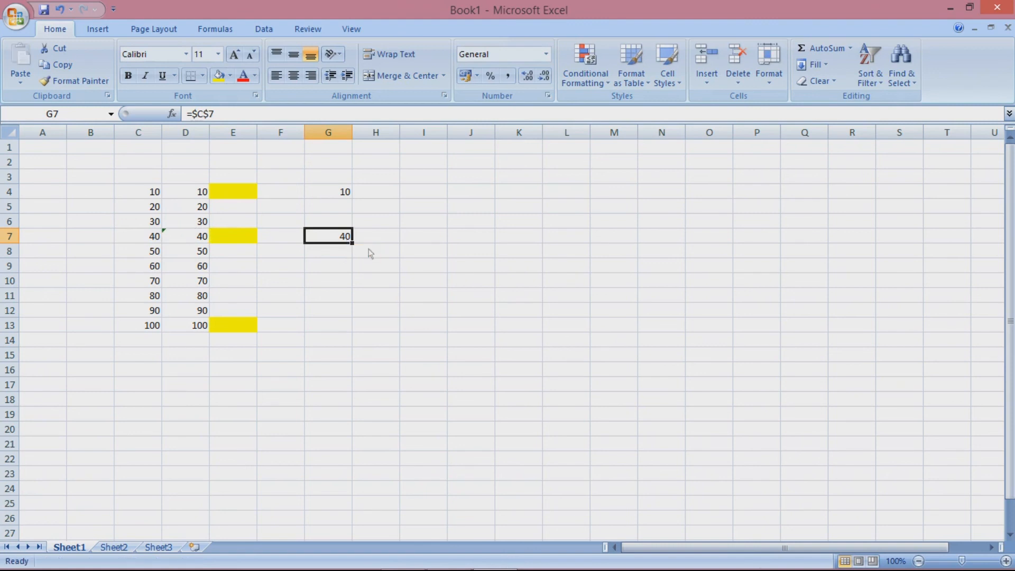
pyautogui.click(207, 243)
pyautogui.click(321, 243)
# Make the reference in D13 absolute so its formula reads =$C$13.
pyautogui.click(205, 330)
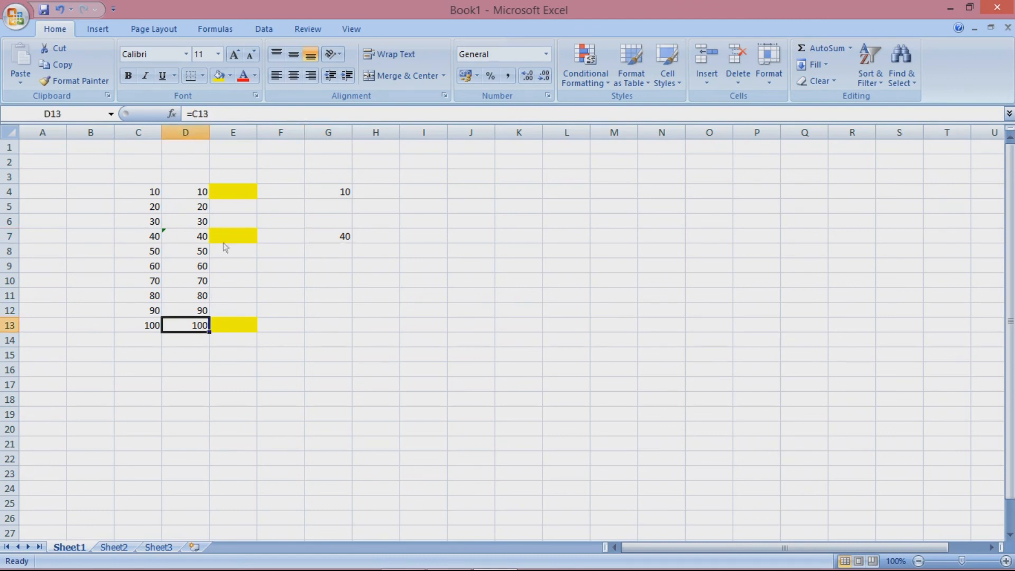
pyautogui.click(204, 114)
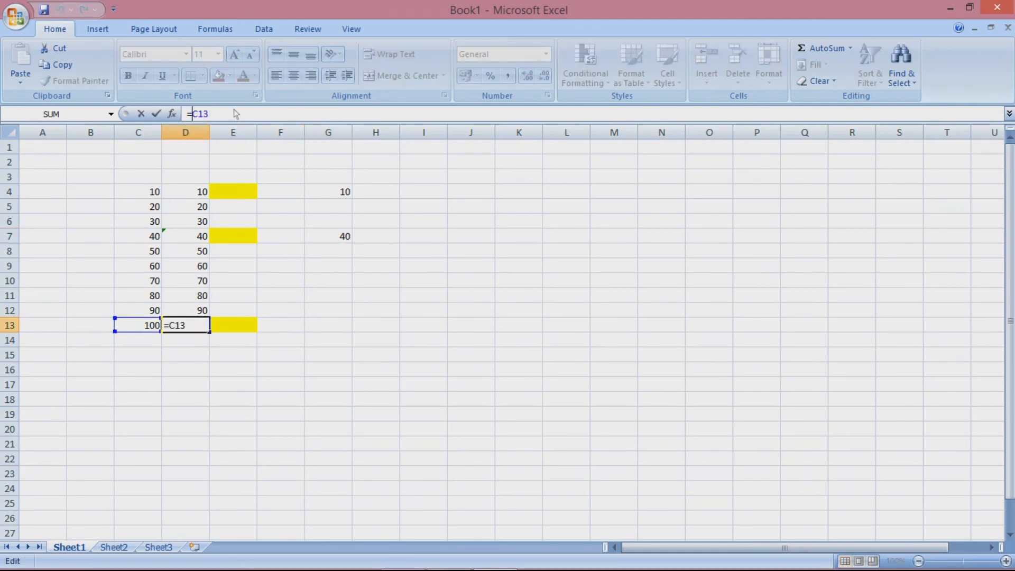
pyautogui.press('F4')
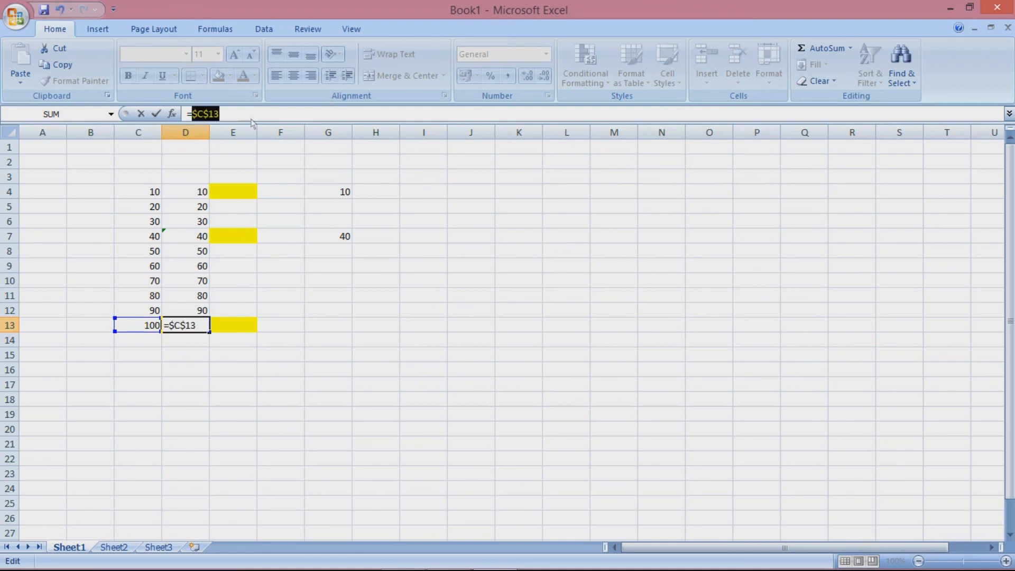
pyautogui.press('Return')
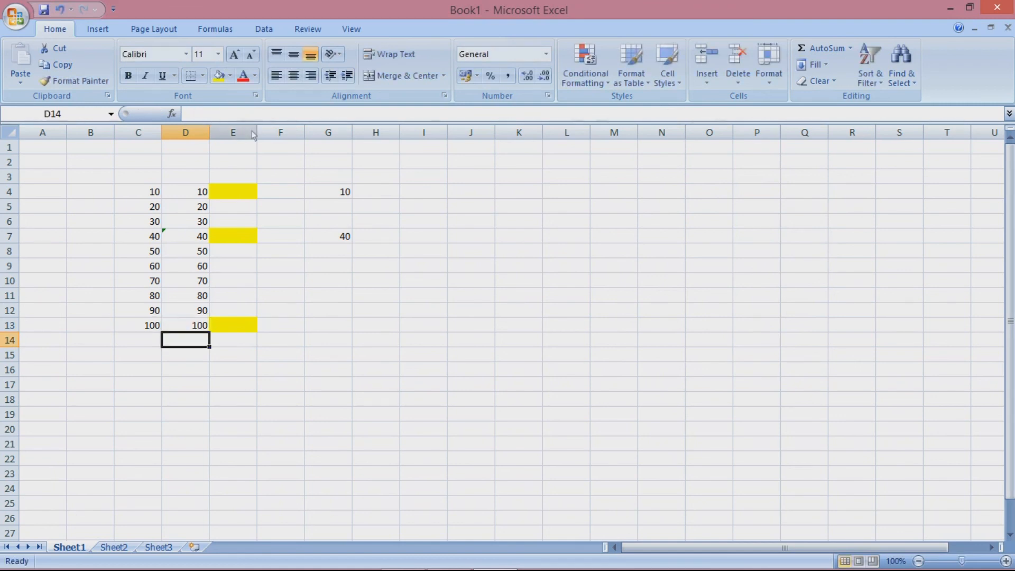
# Copy the absolute formula =$C$13 from D13 and paste it into cell G13.
pyautogui.click(202, 331)
pyautogui.hotkey('ctrl', 'c')
pyautogui.click(344, 332)
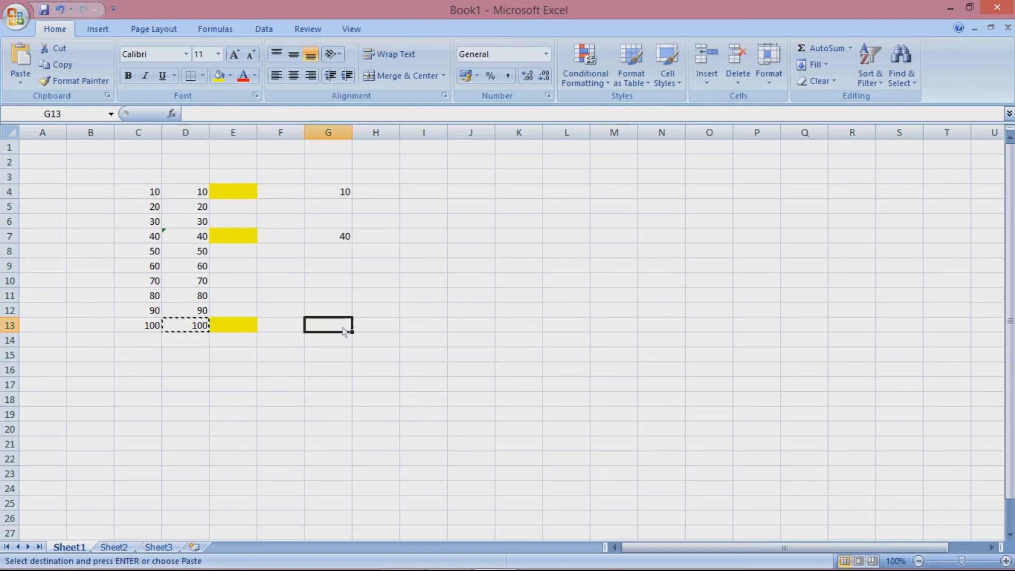
pyautogui.hotkey('ctrl', 'v')
pyautogui.press('Escape')
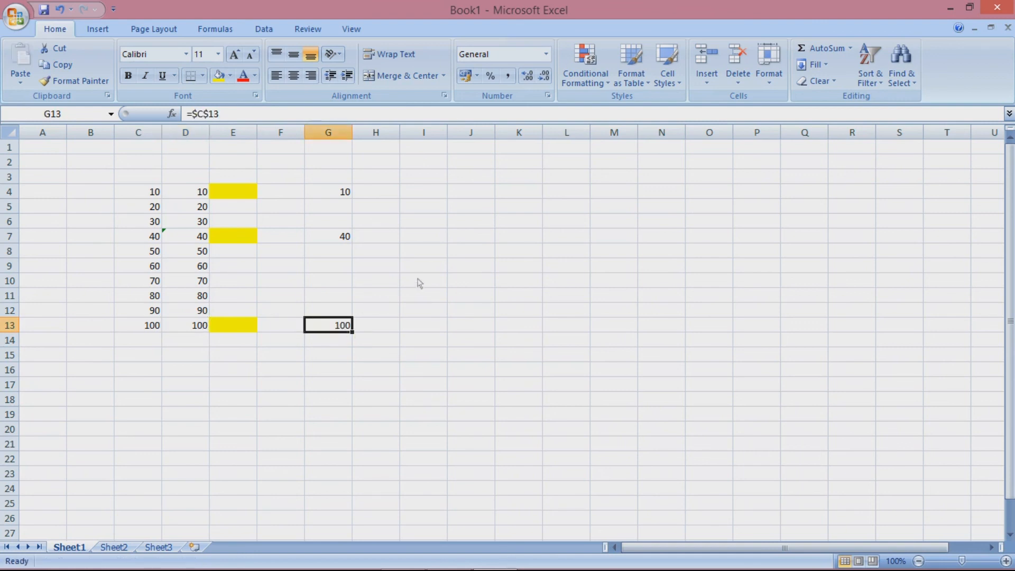